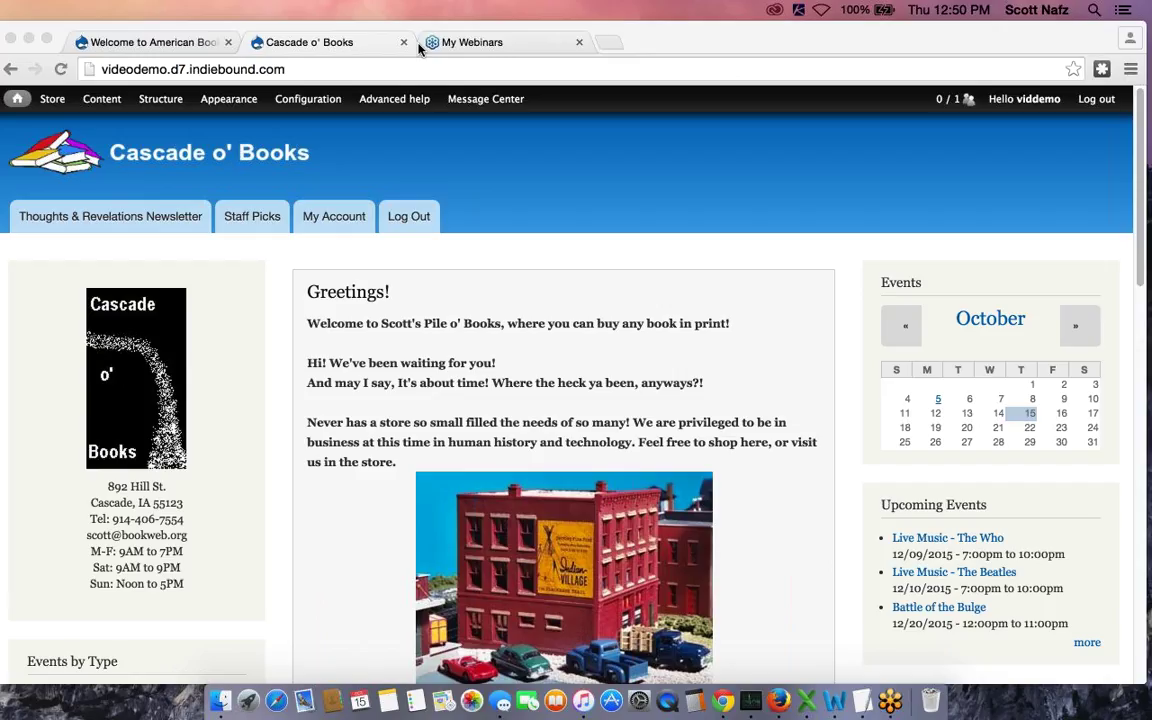
Open the IndieCommerce Training Video Center on bookweb.org, then return to the Cascade o' Books tab
left_click(124, 45)
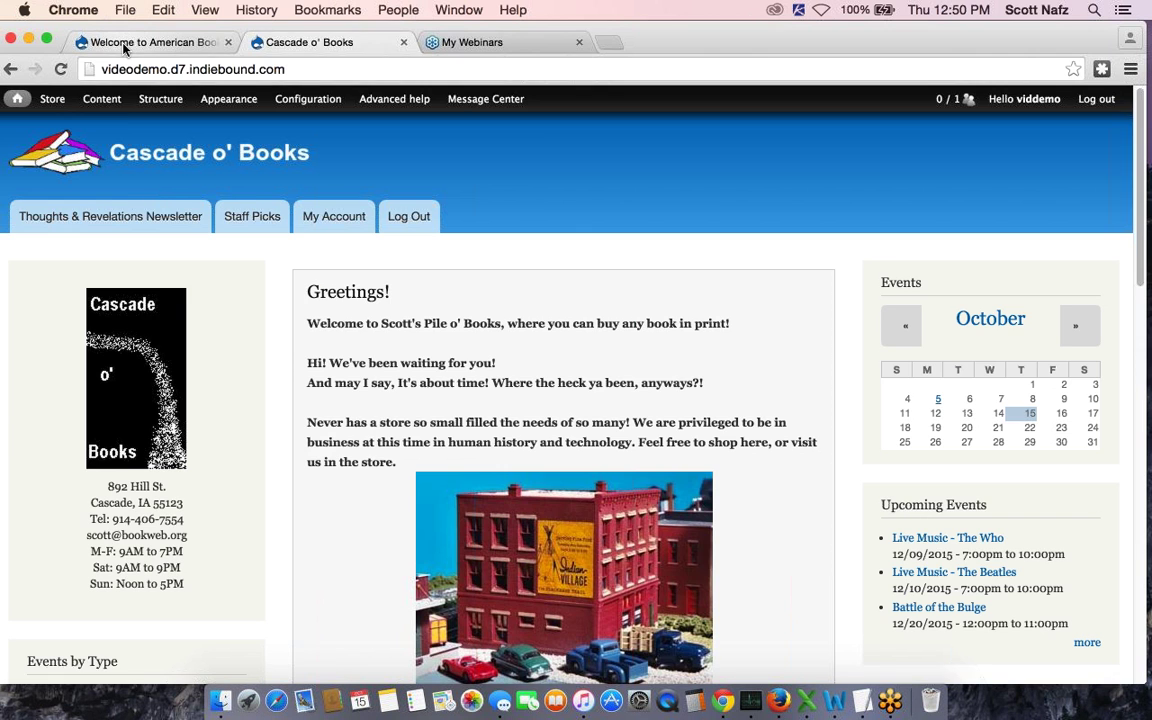
mouse_move(733, 238)
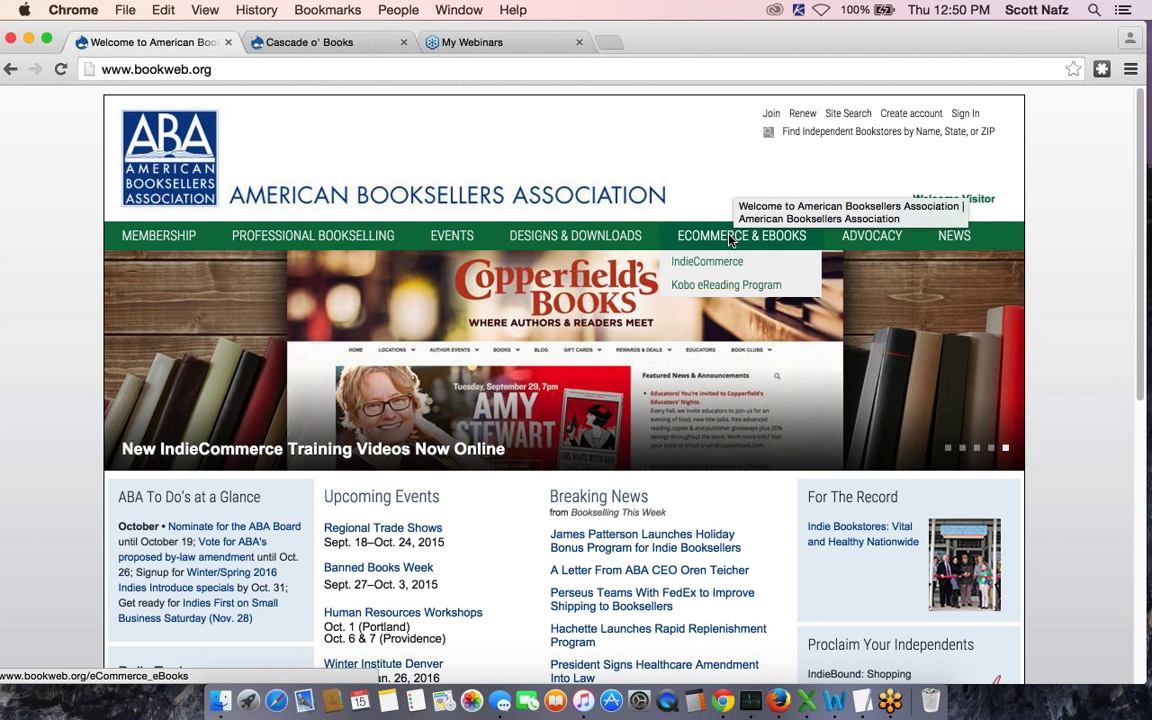
mouse_move(765, 264)
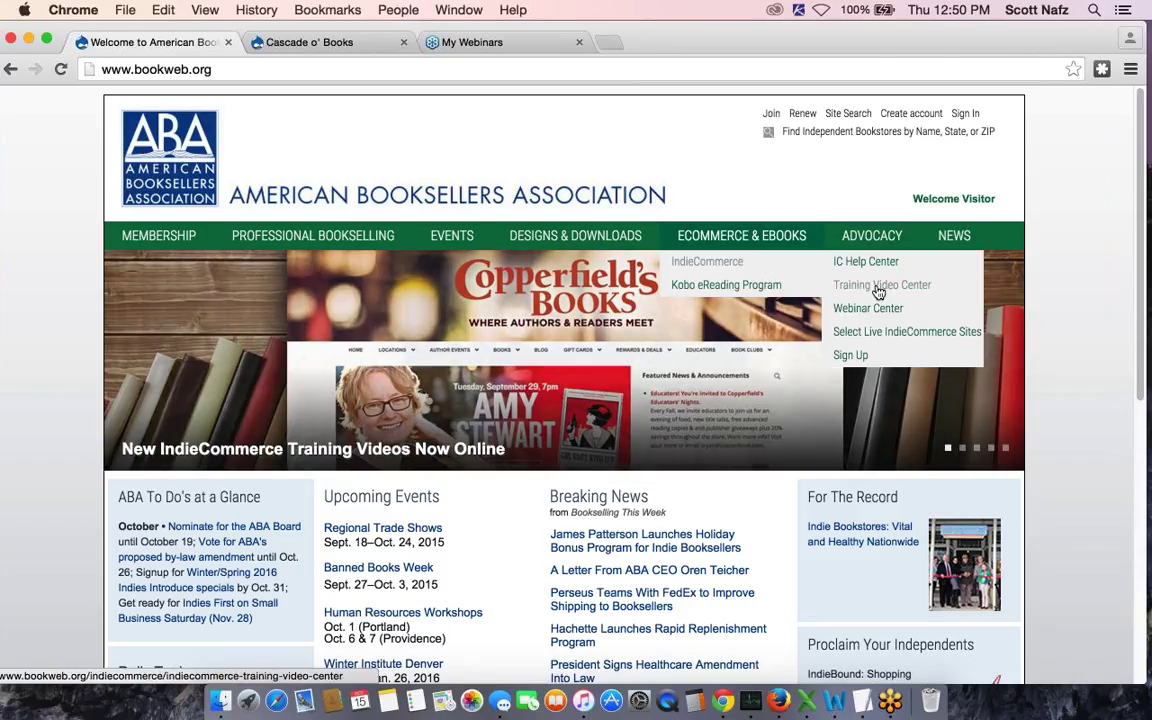
left_click(877, 290)
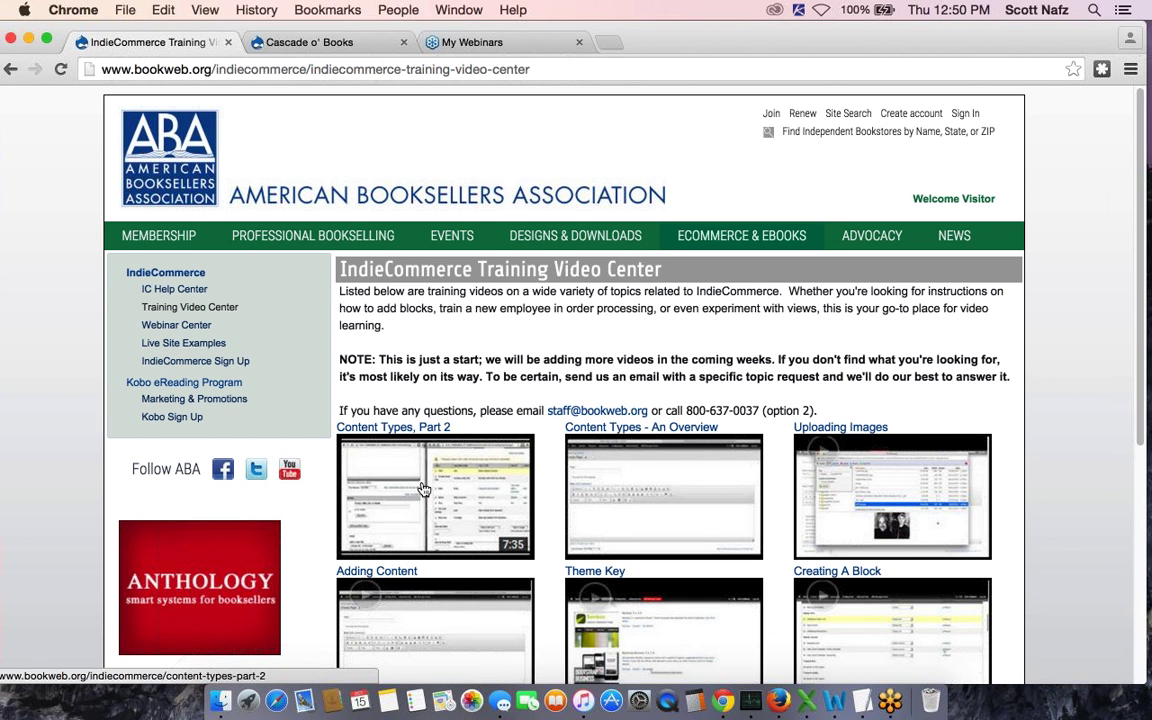
left_click(307, 47)
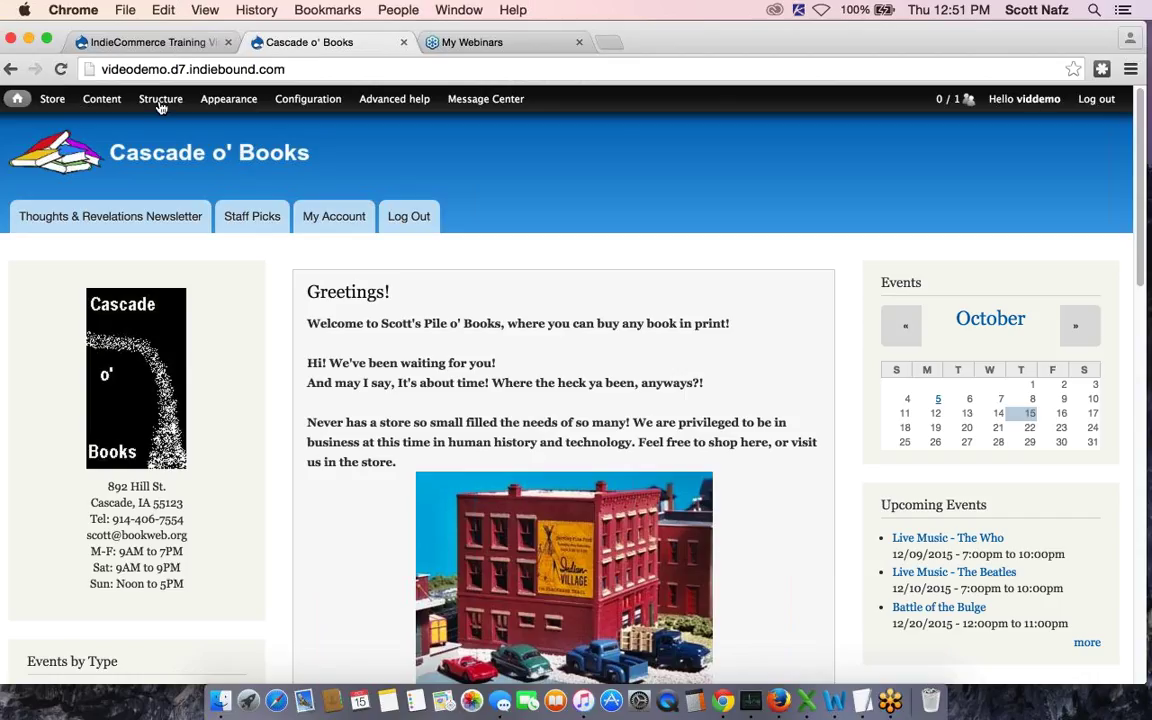
Open the Add content type form from Structure > Content types
mouse_move(161, 107)
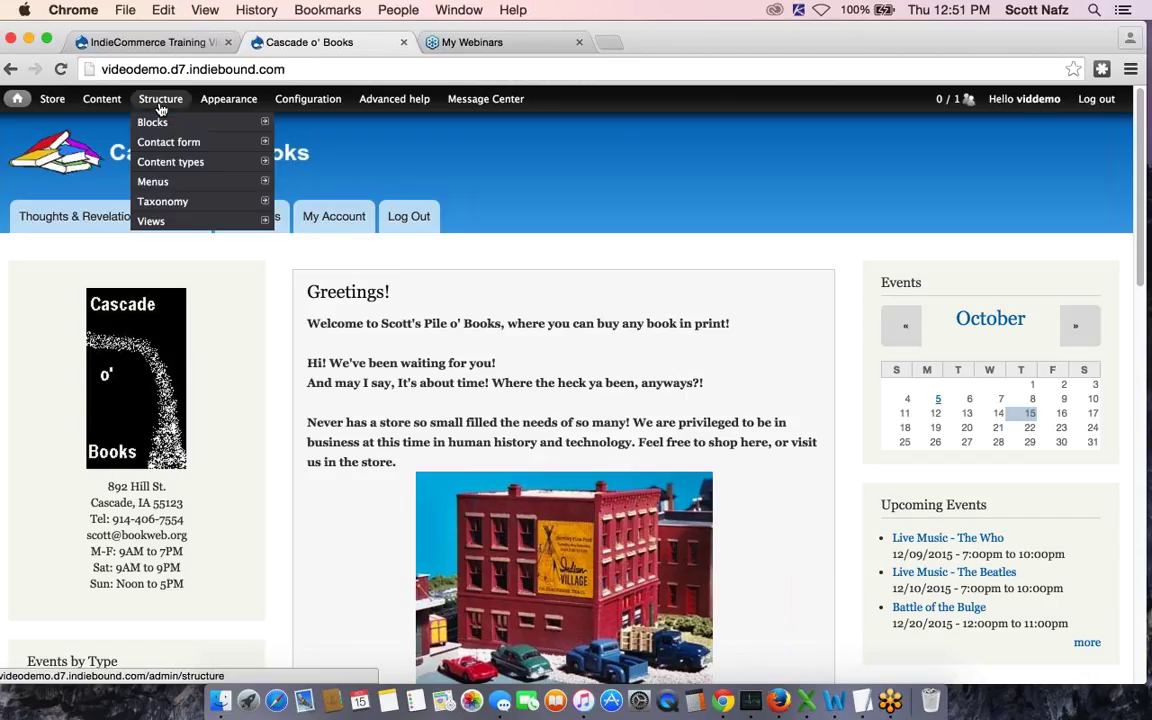
mouse_move(202, 162)
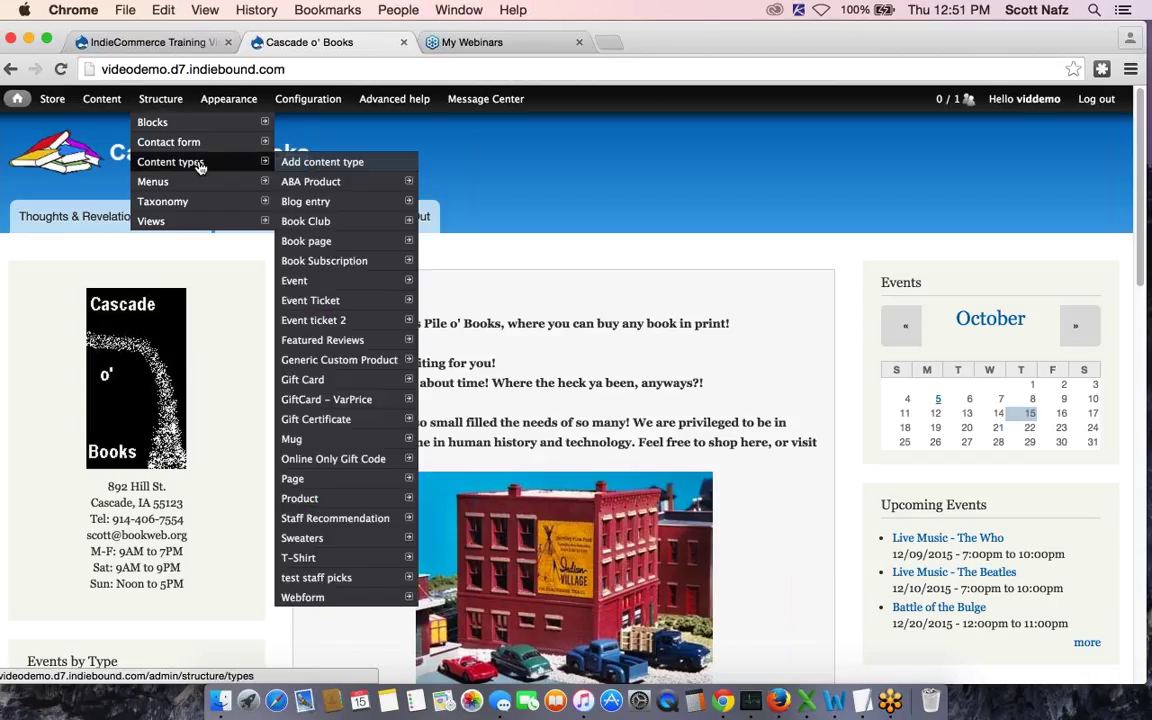
left_click(306, 164)
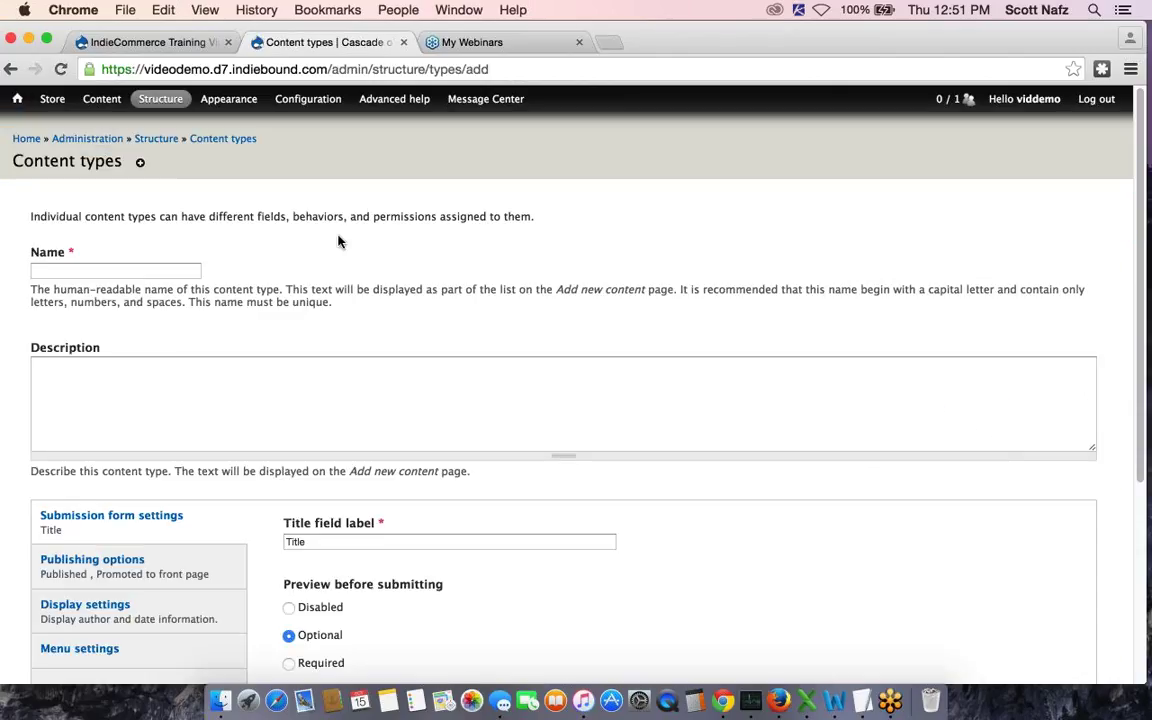
Name the content type Article with the description 'Newsletter article/press release'
left_click(133, 272)
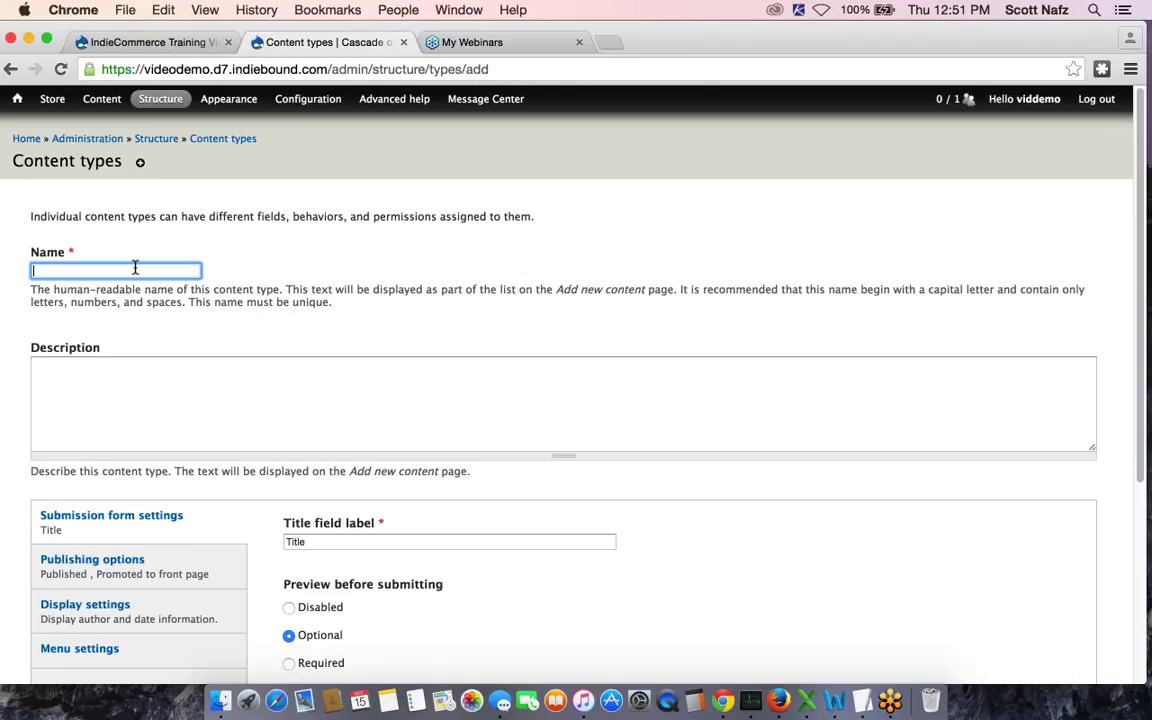
type("A")
left_click(90, 291)
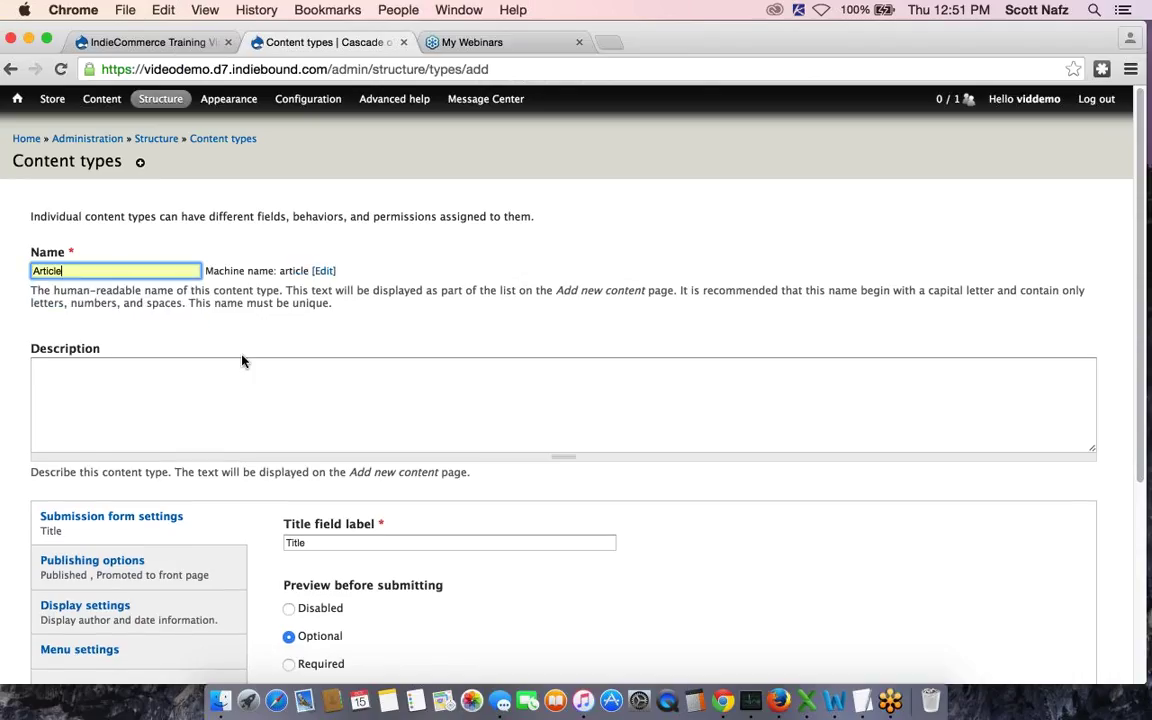
left_click(221, 383)
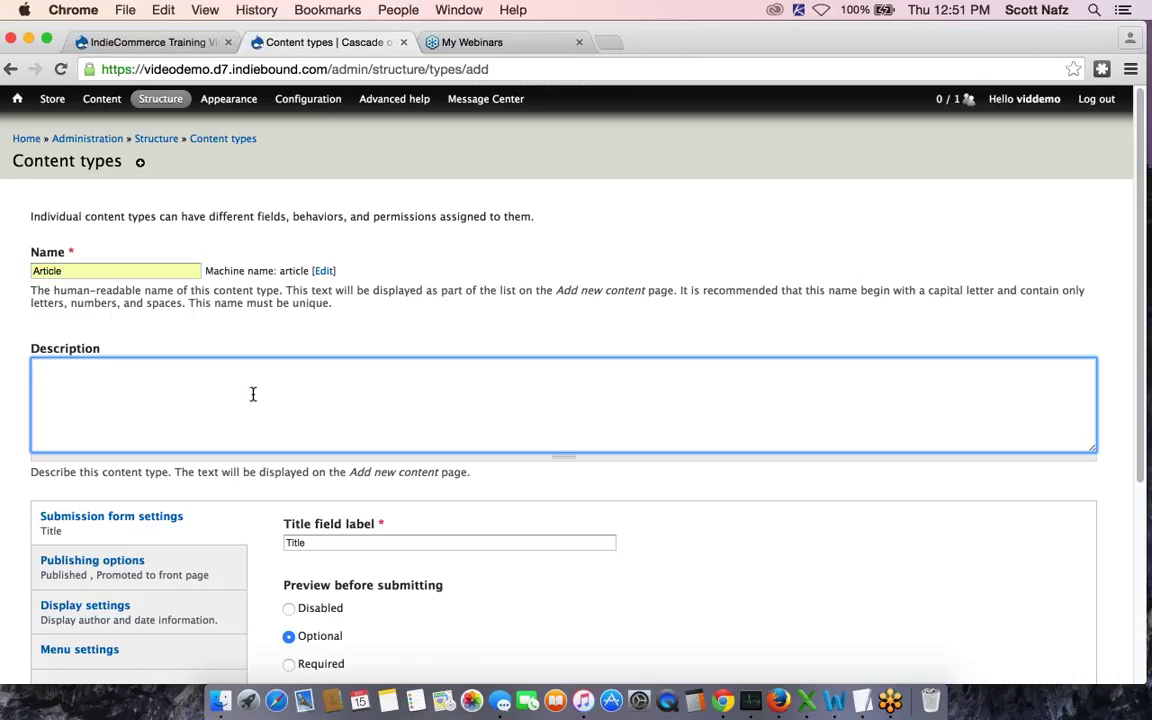
type("Newsletter article/pr")
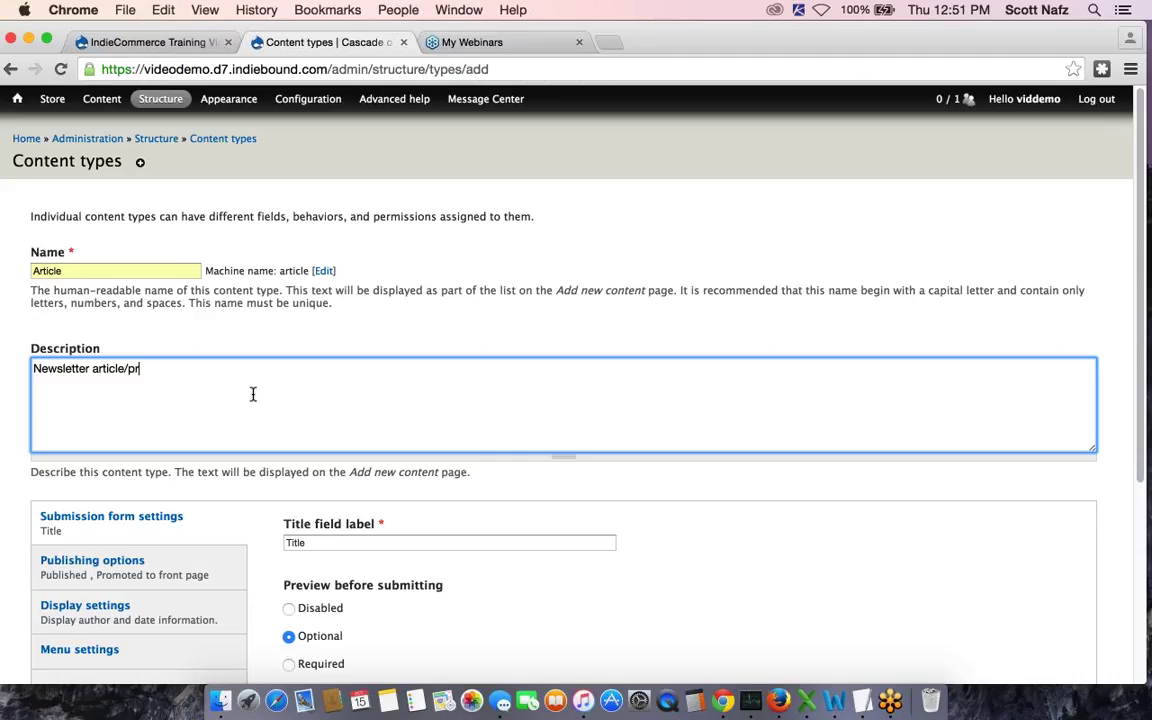
type("ess release")
scroll(400, 420, "down", 2)
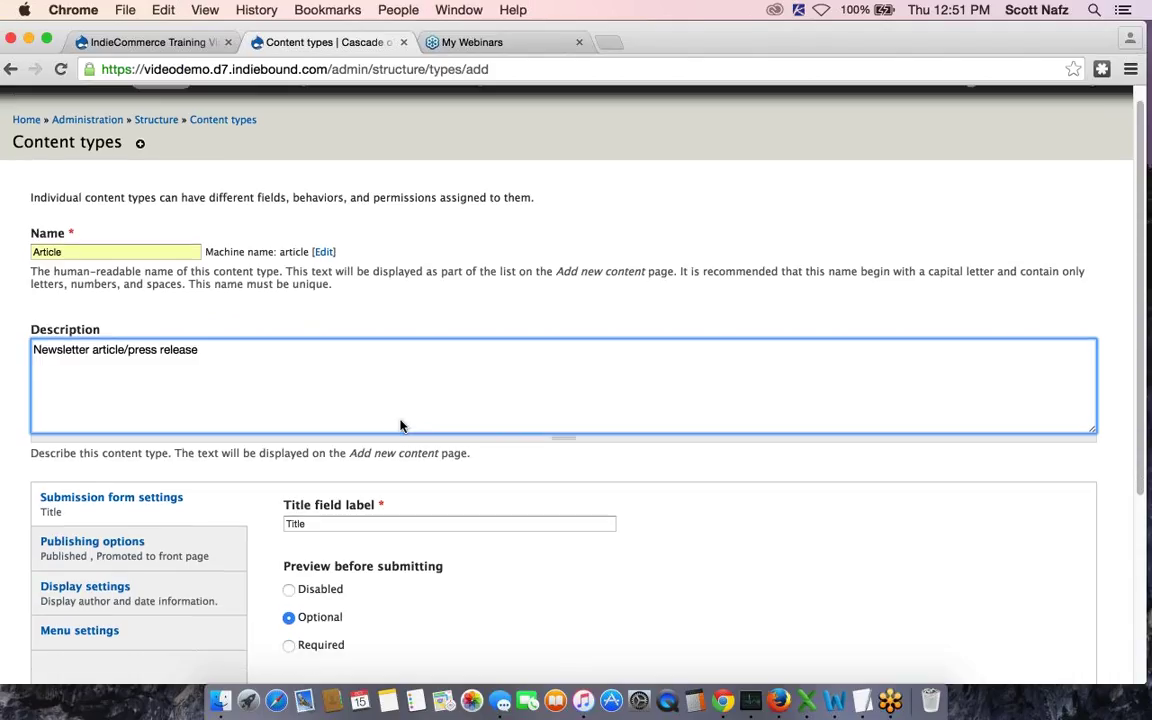
Change the title field label from Title to Headline
left_click(344, 467)
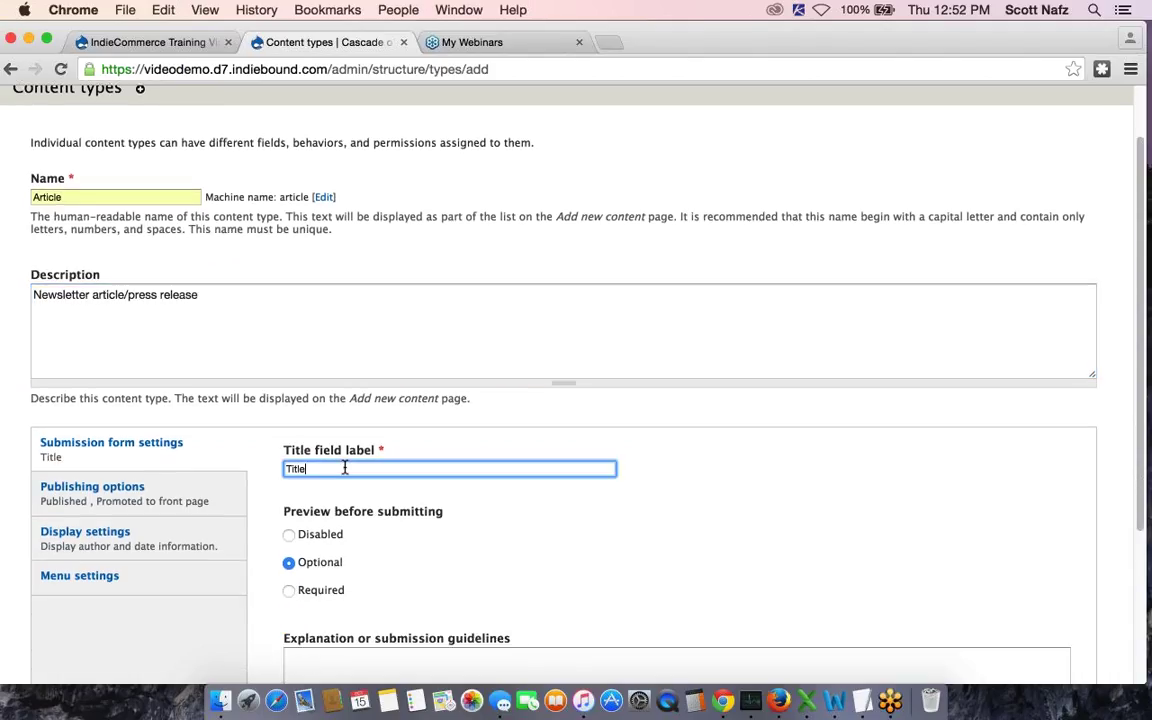
key("BackSpace")
key("BackSpace")
key("BackSpace")
key("BackSpace")
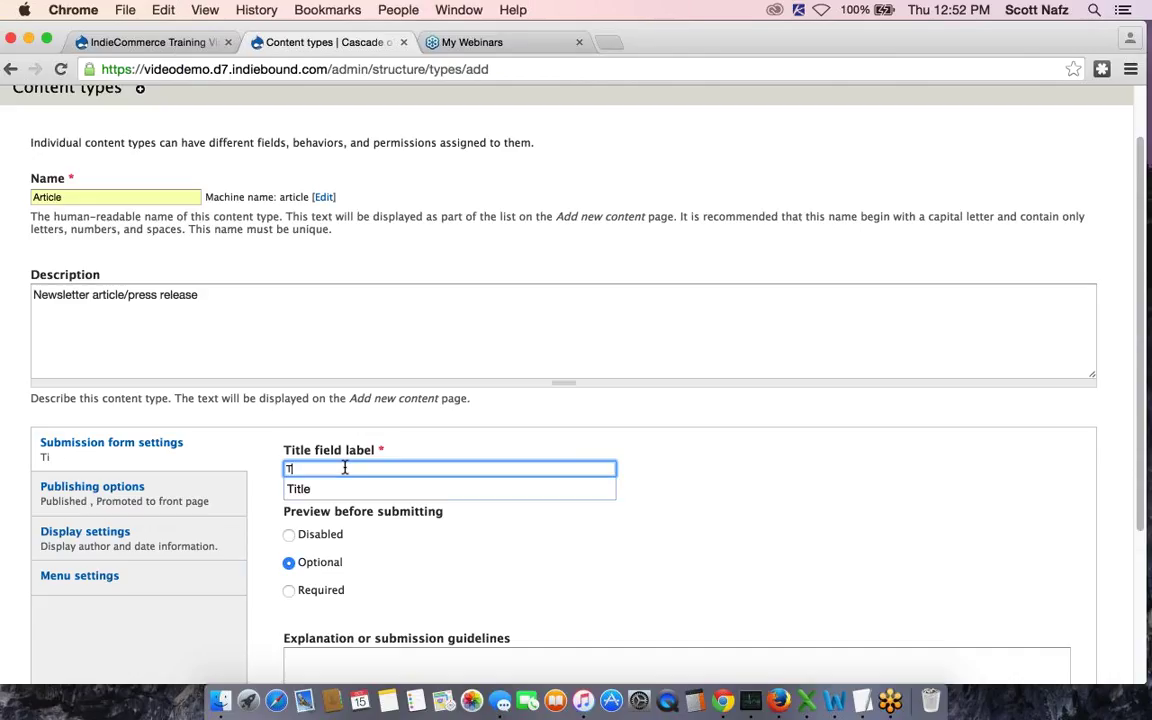
key("BackSpace")
type("H")
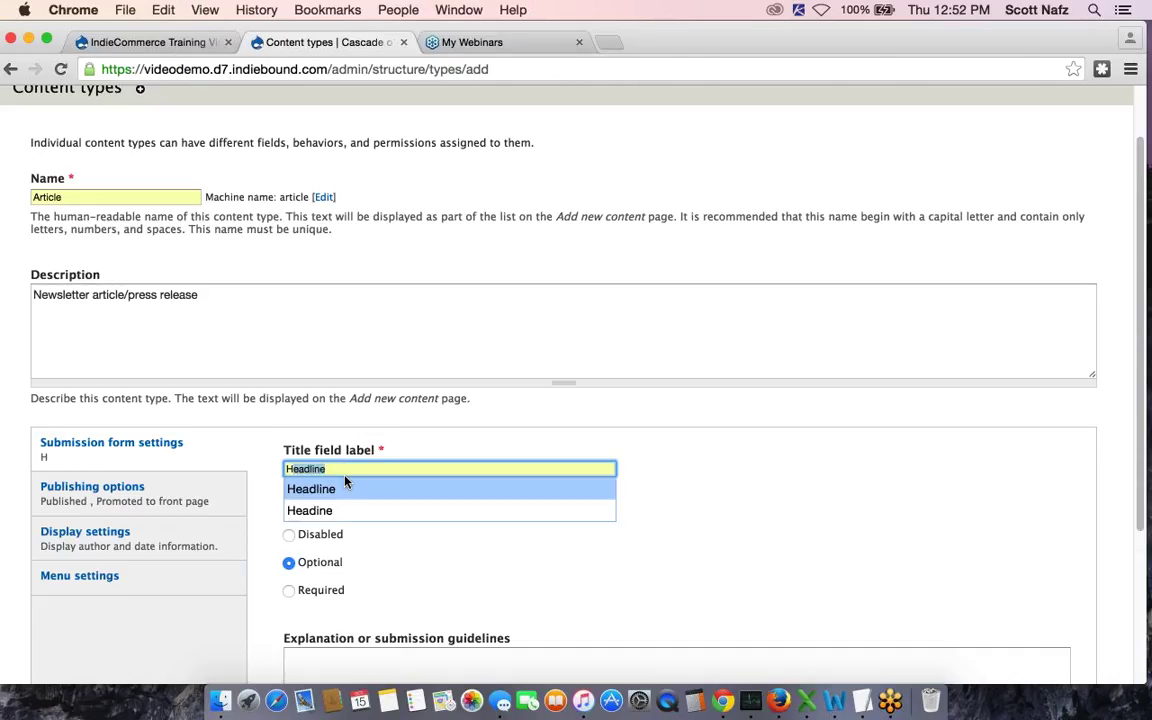
left_click(345, 490)
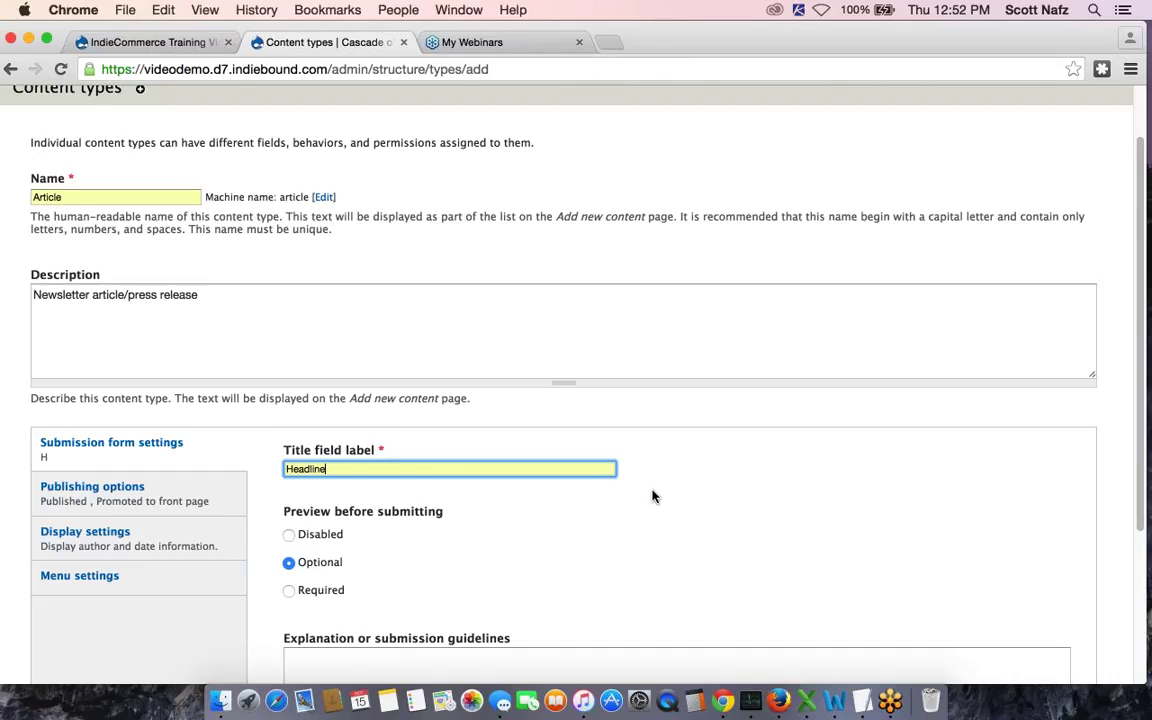
Make new Articles unpublished and unpromoted by default, and hide author and date information
scroll(653, 496, "down", 2)
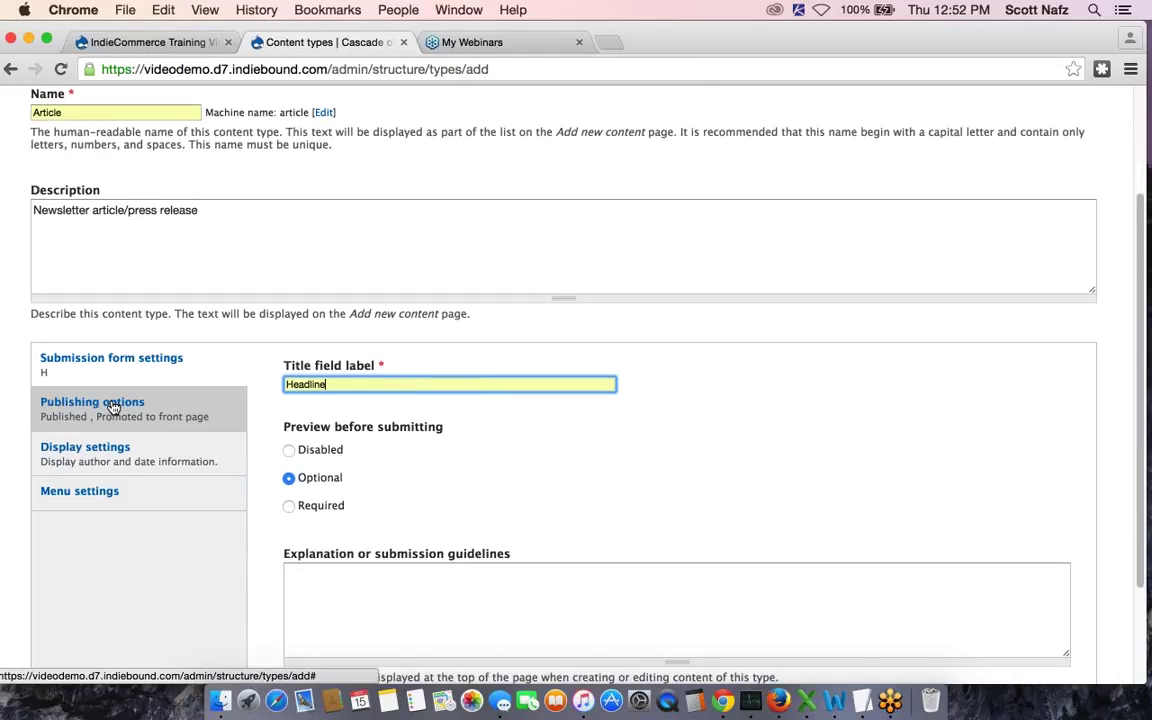
left_click(113, 404)
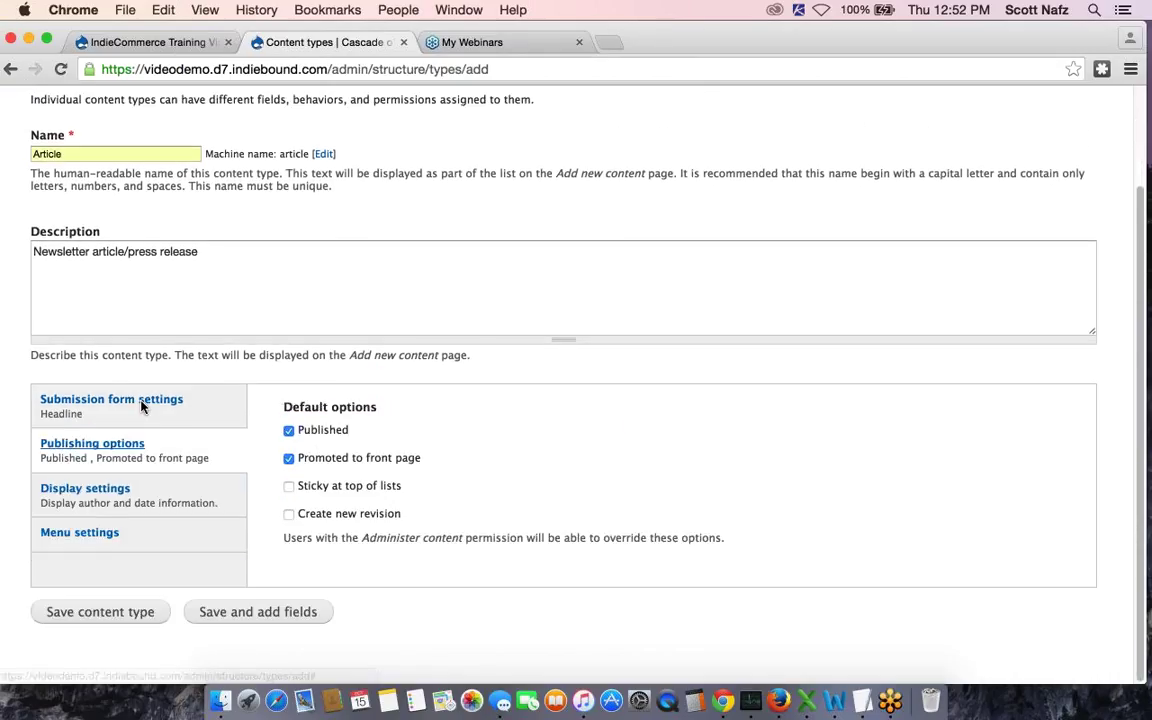
left_click(289, 432)
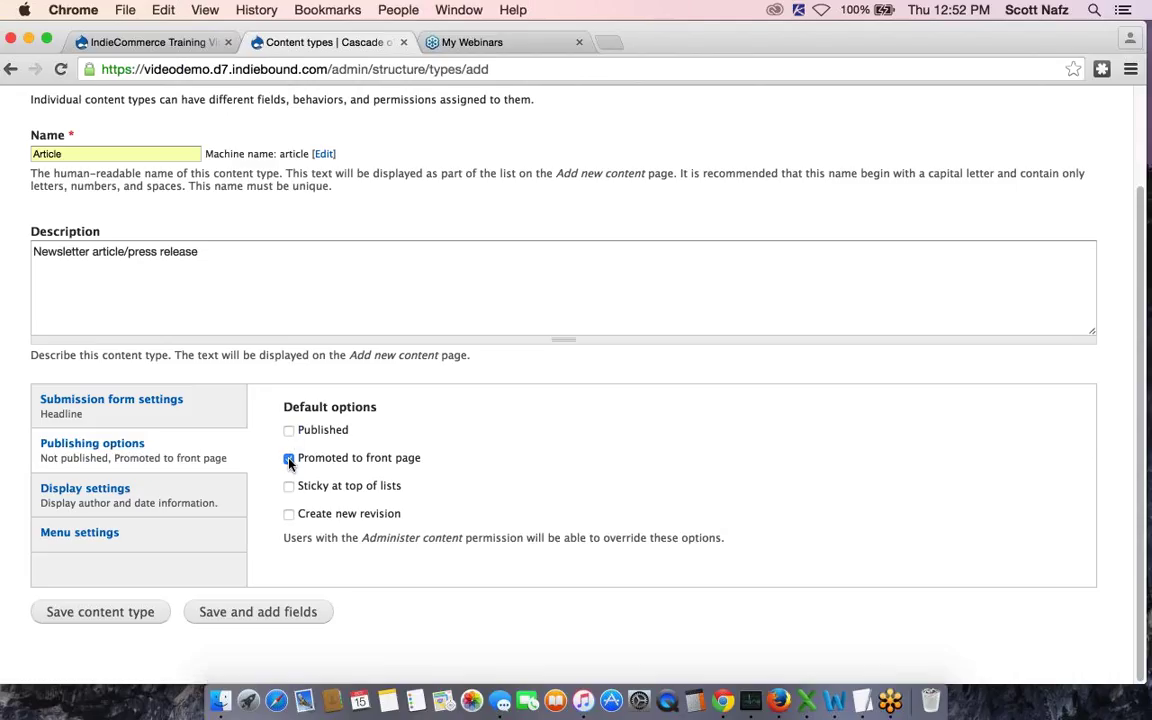
left_click(289, 459)
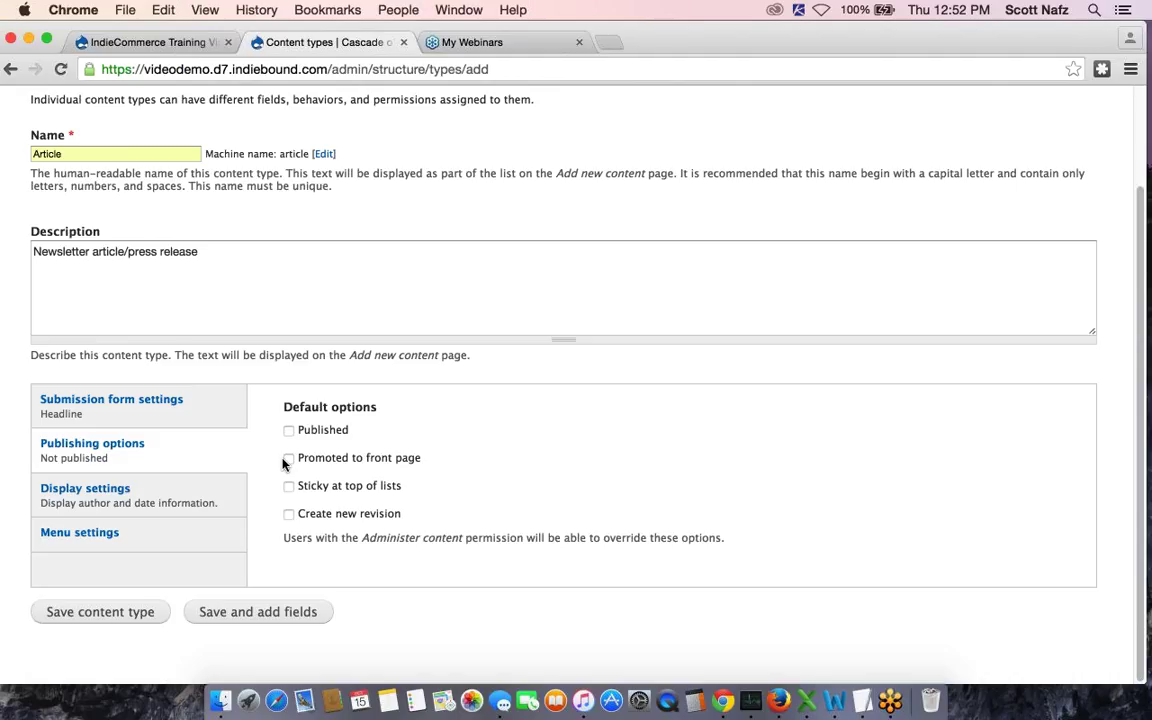
left_click(112, 488)
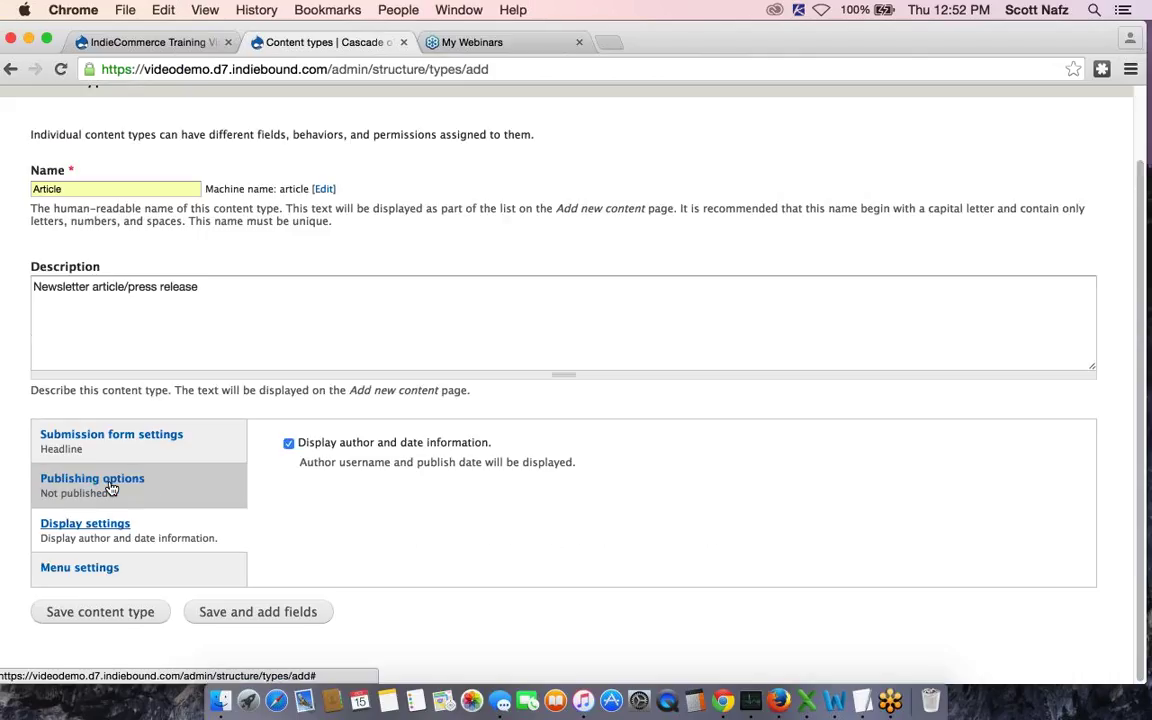
left_click(289, 446)
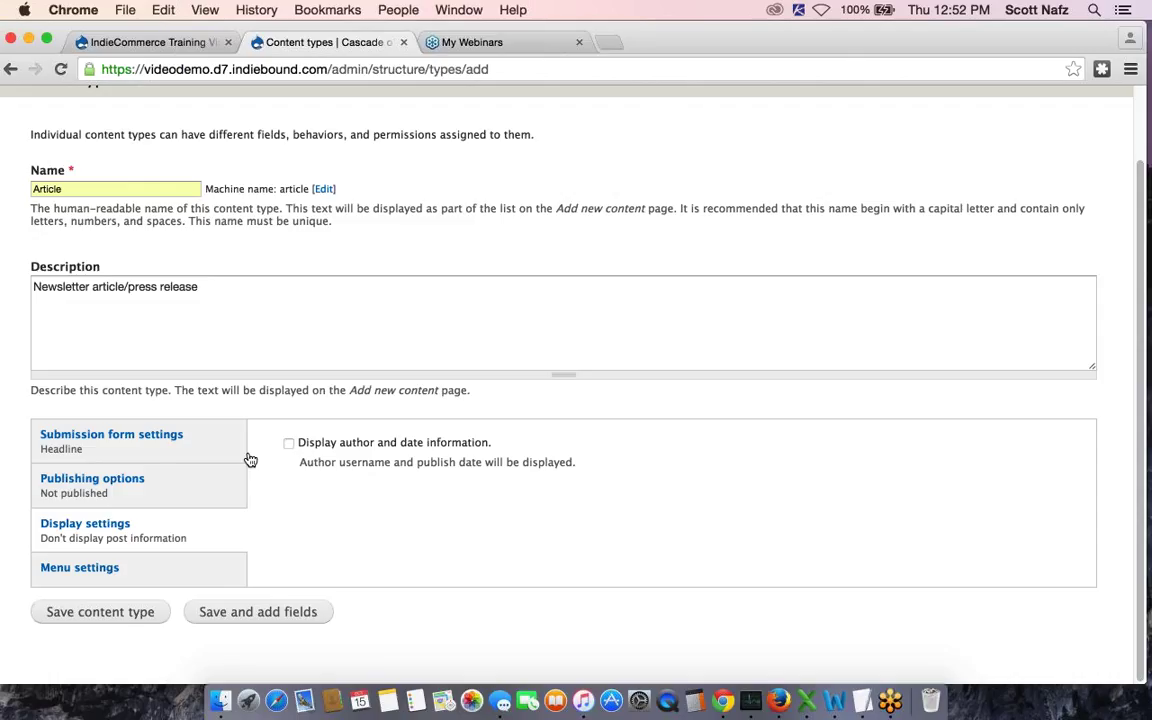
left_click(84, 566)
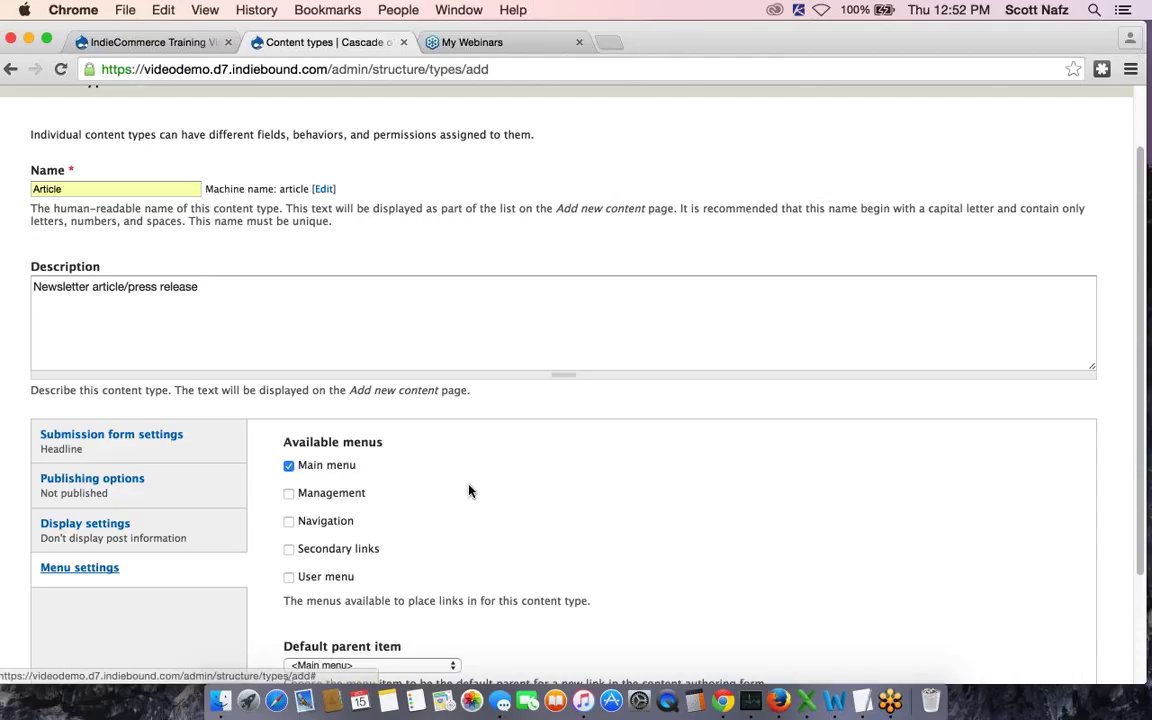
Also allow Article links in Secondary links and save the Article content type
scroll(300, 450, "down", 1)
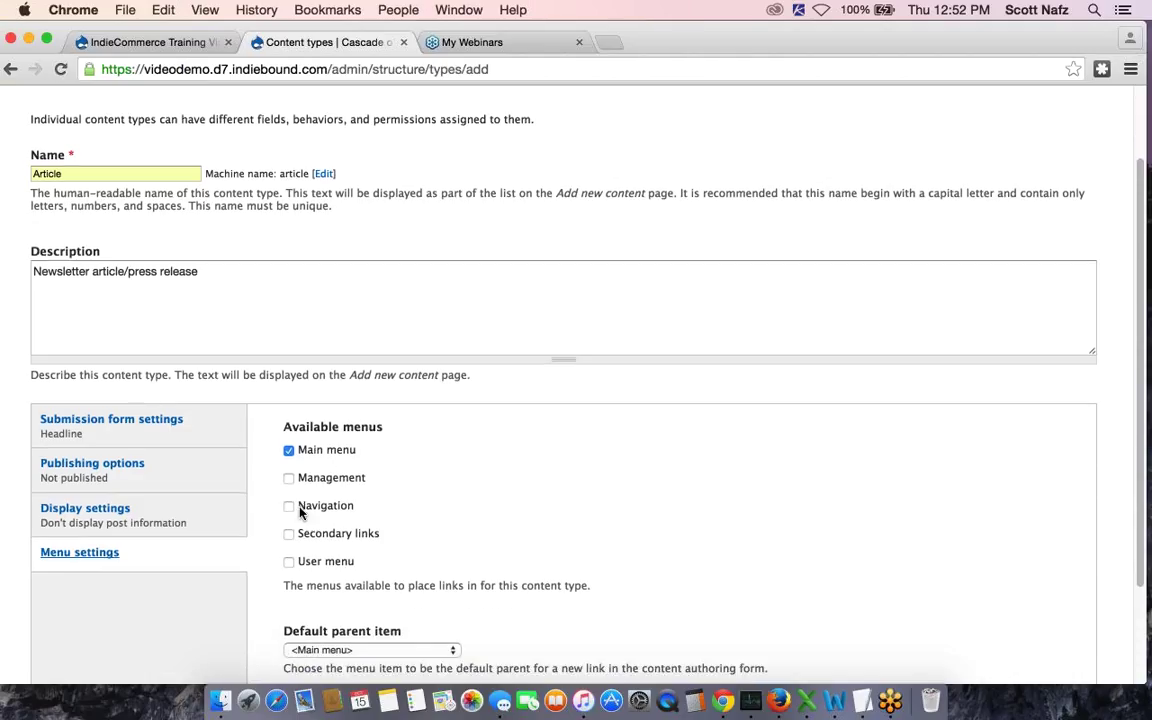
left_click(289, 534)
scroll(634, 464, "down", 2)
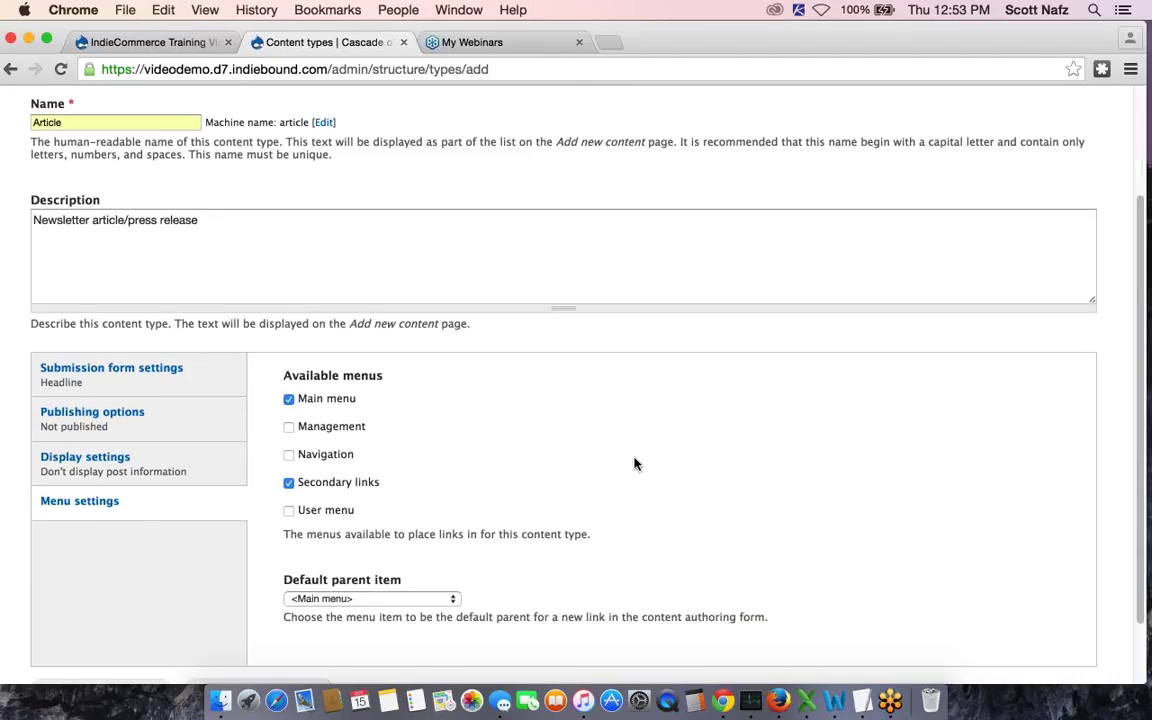
scroll(634, 464, "down", 3)
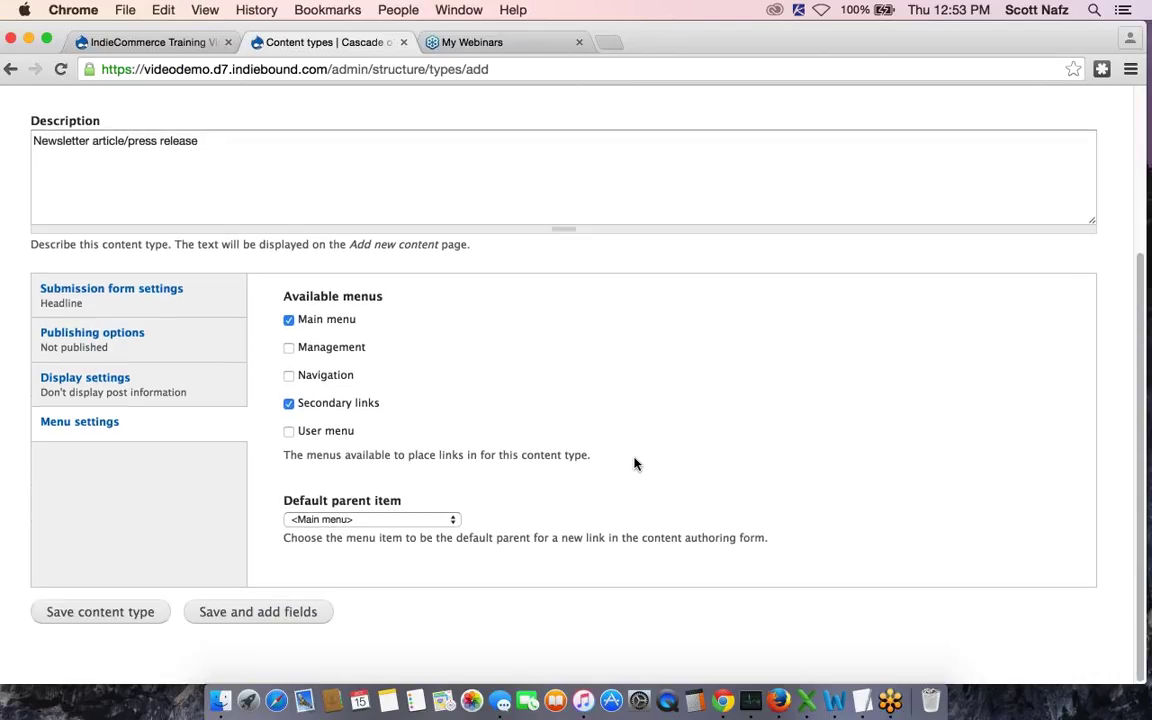
left_click(92, 612)
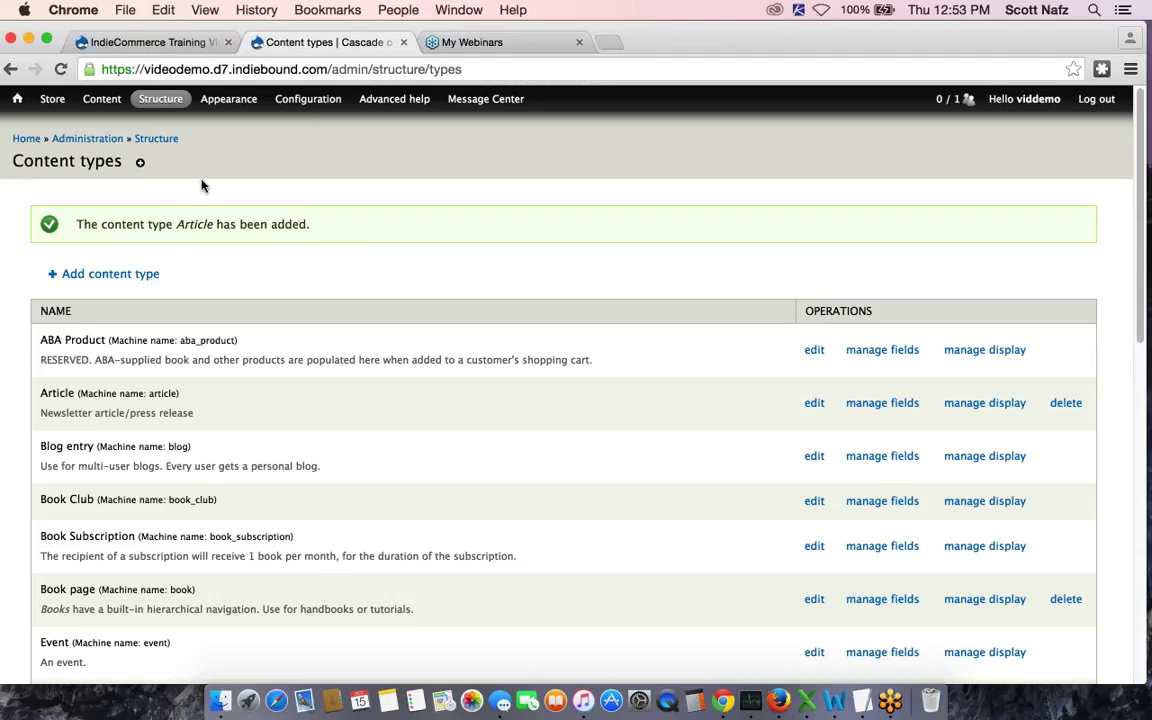
Open the Create Article form from Add content and scroll through its empty fields
mouse_move(103, 99)
mouse_move(111, 124)
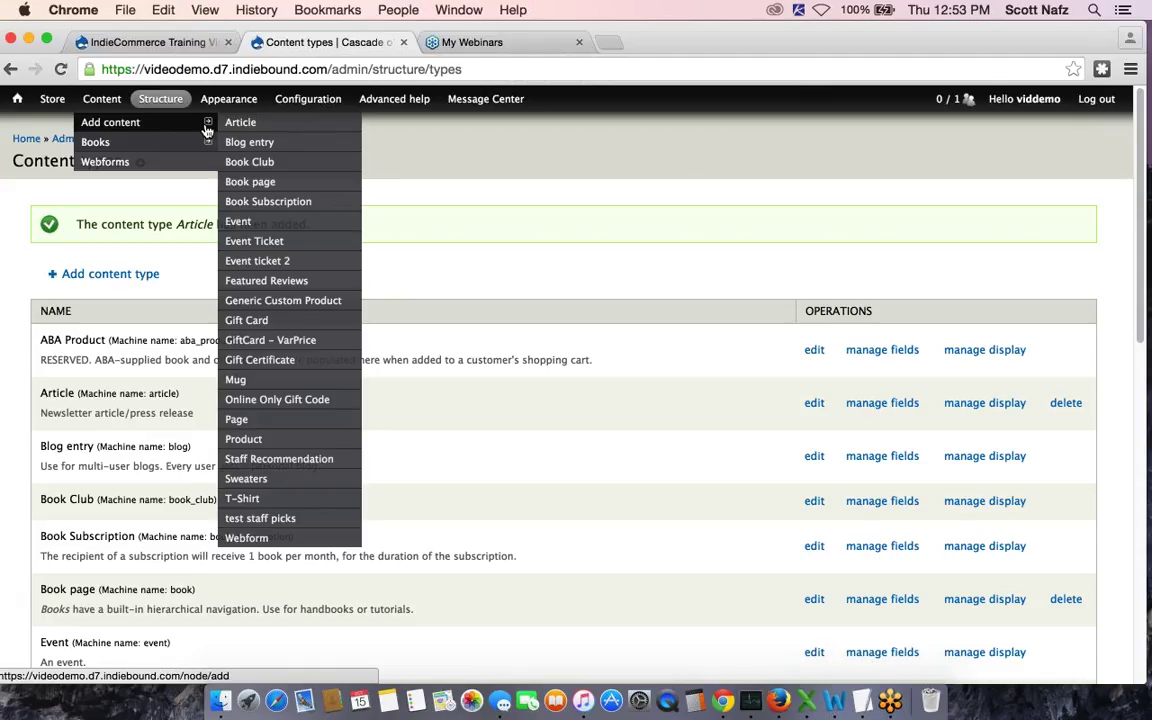
left_click(244, 127)
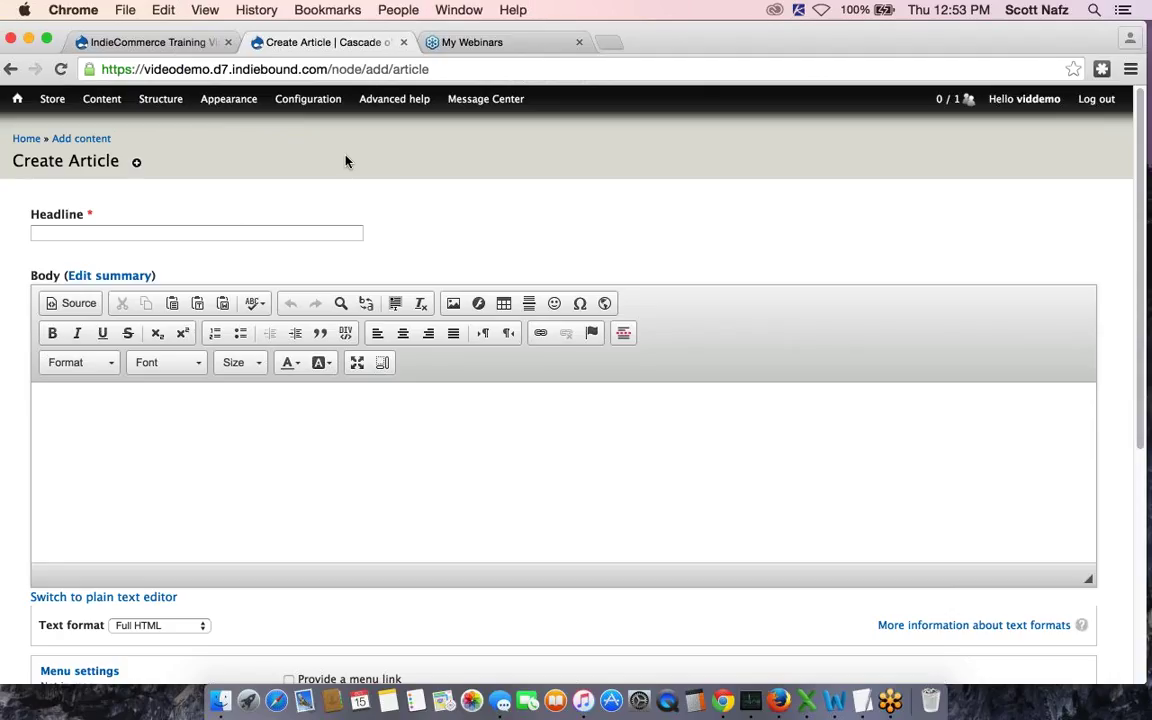
scroll(480, 232, "down", 1)
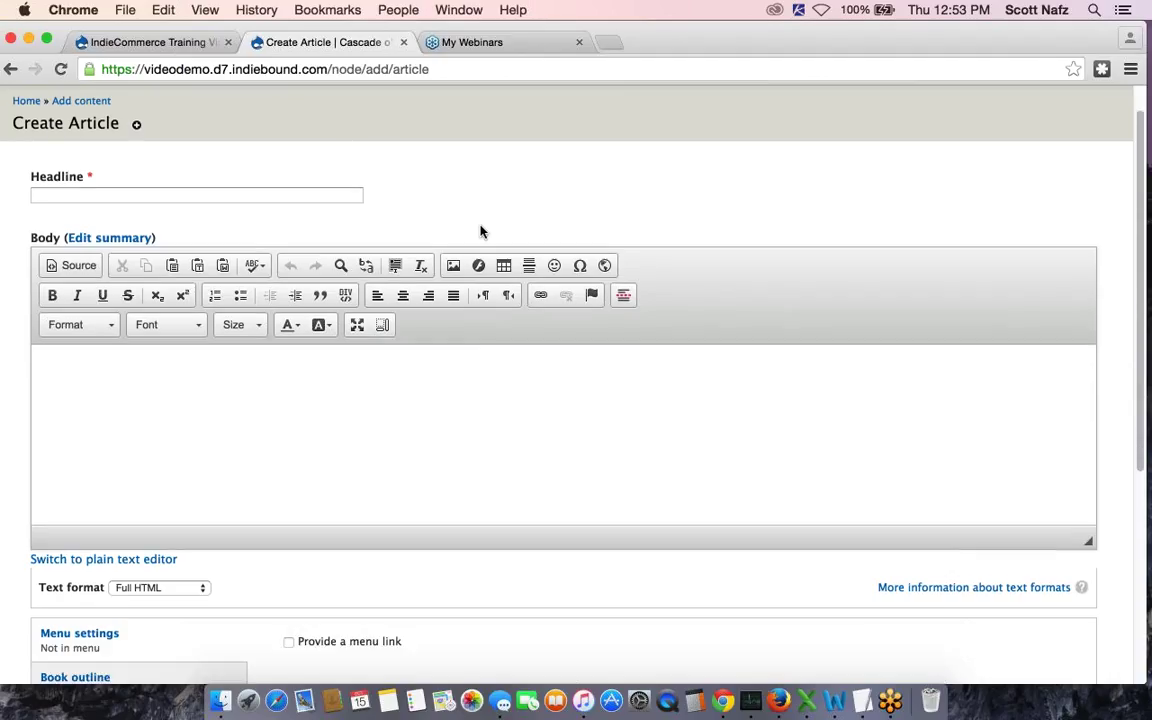
scroll(480, 232, "down", 3)
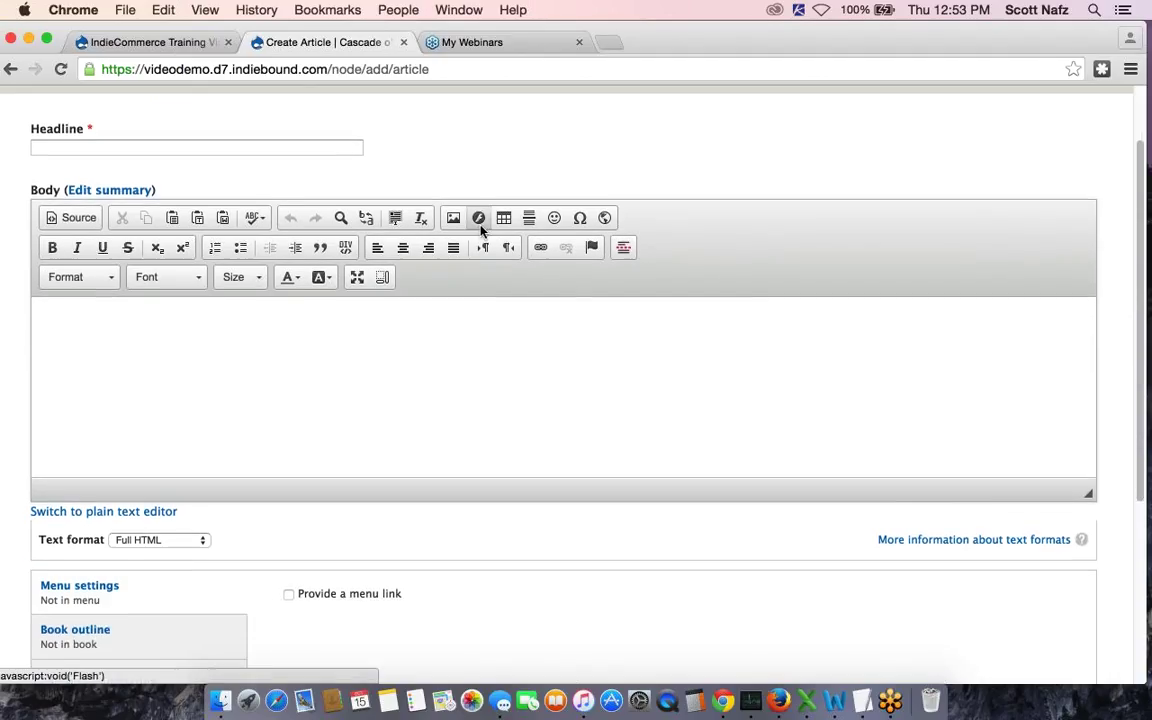
scroll(480, 226, "down", 1)
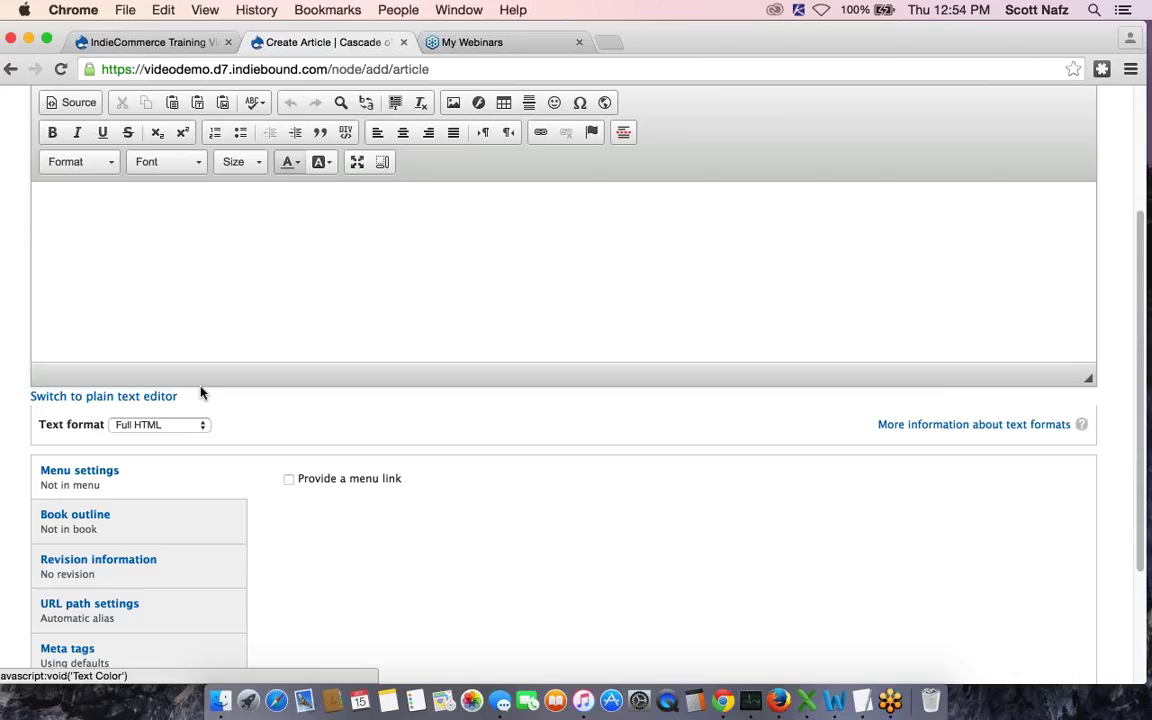
Open Article's Manage Fields list and drag Body up directly under Headline
scroll(200, 390, "up", 5)
mouse_move(162, 99)
mouse_move(175, 163)
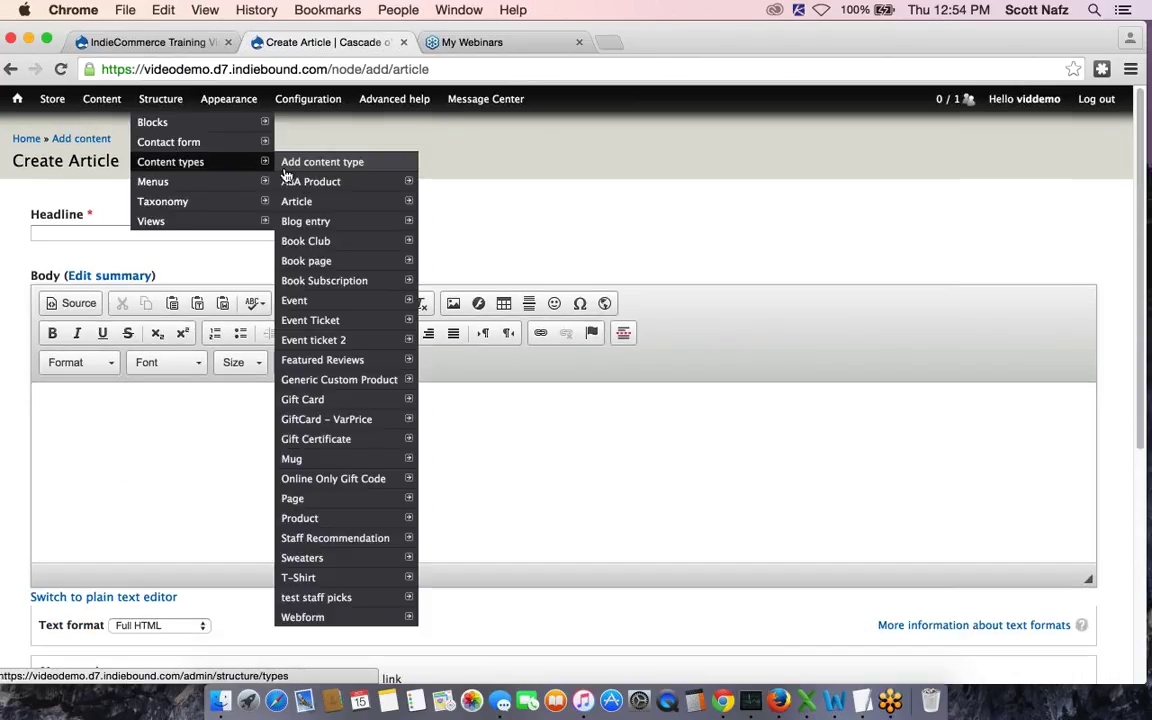
mouse_move(303, 201)
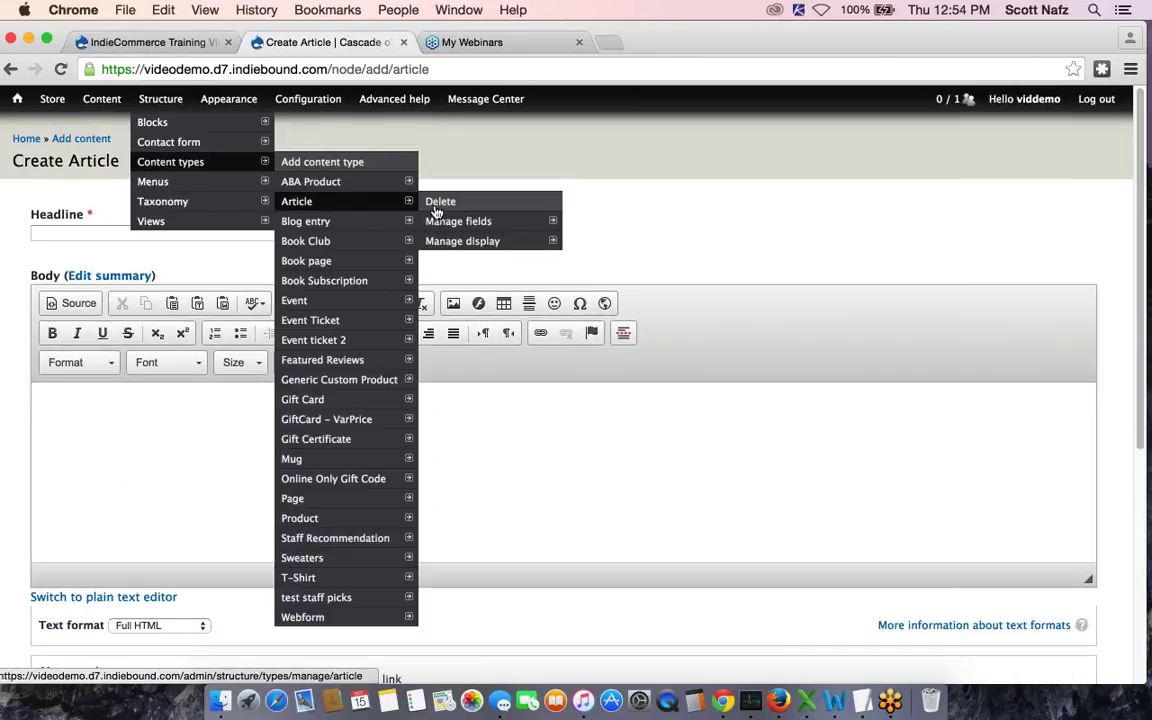
mouse_move(457, 224)
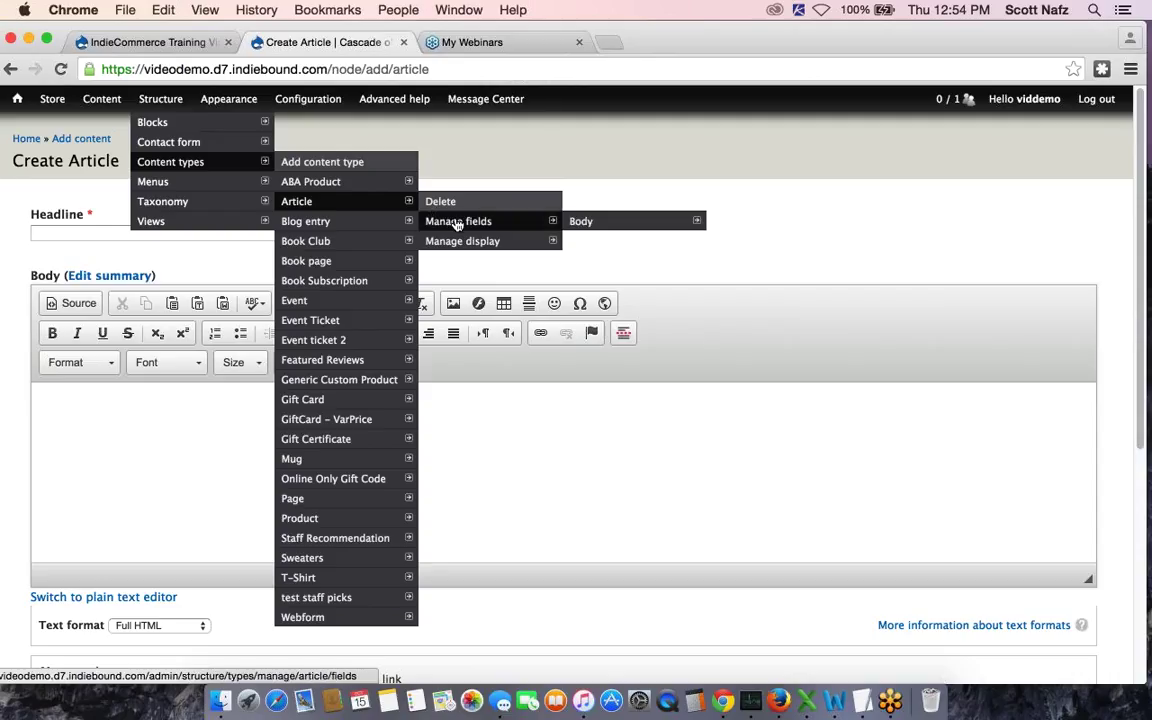
left_click(382, 203)
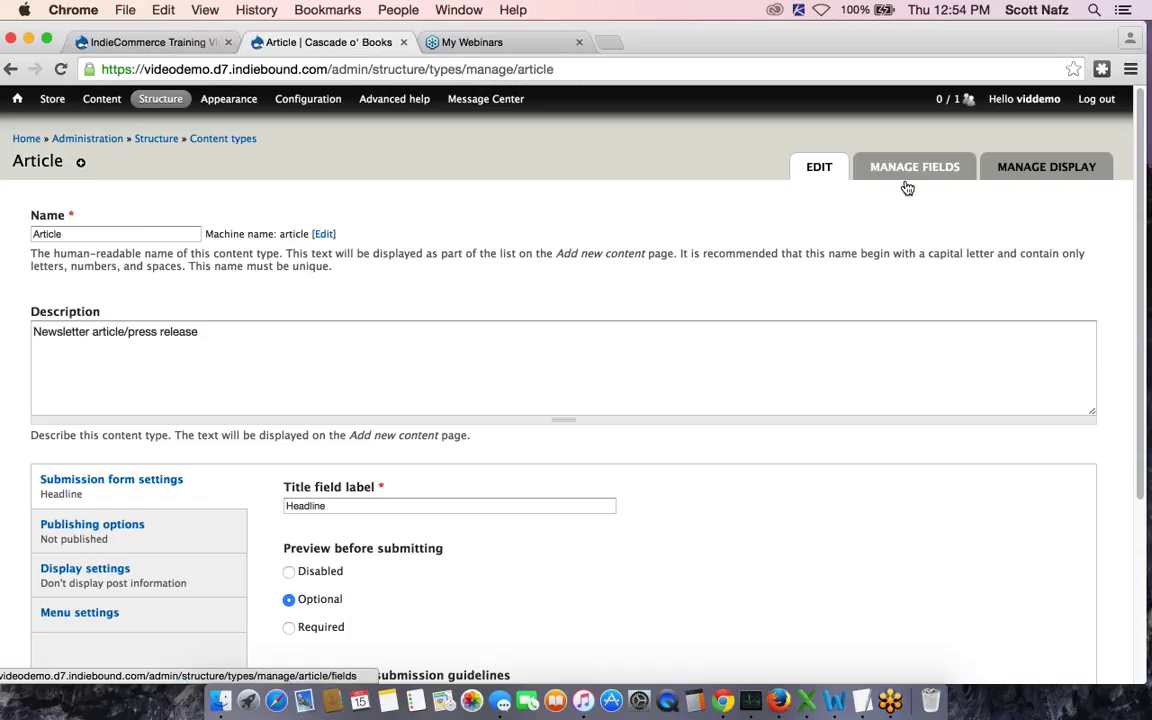
left_click(907, 188)
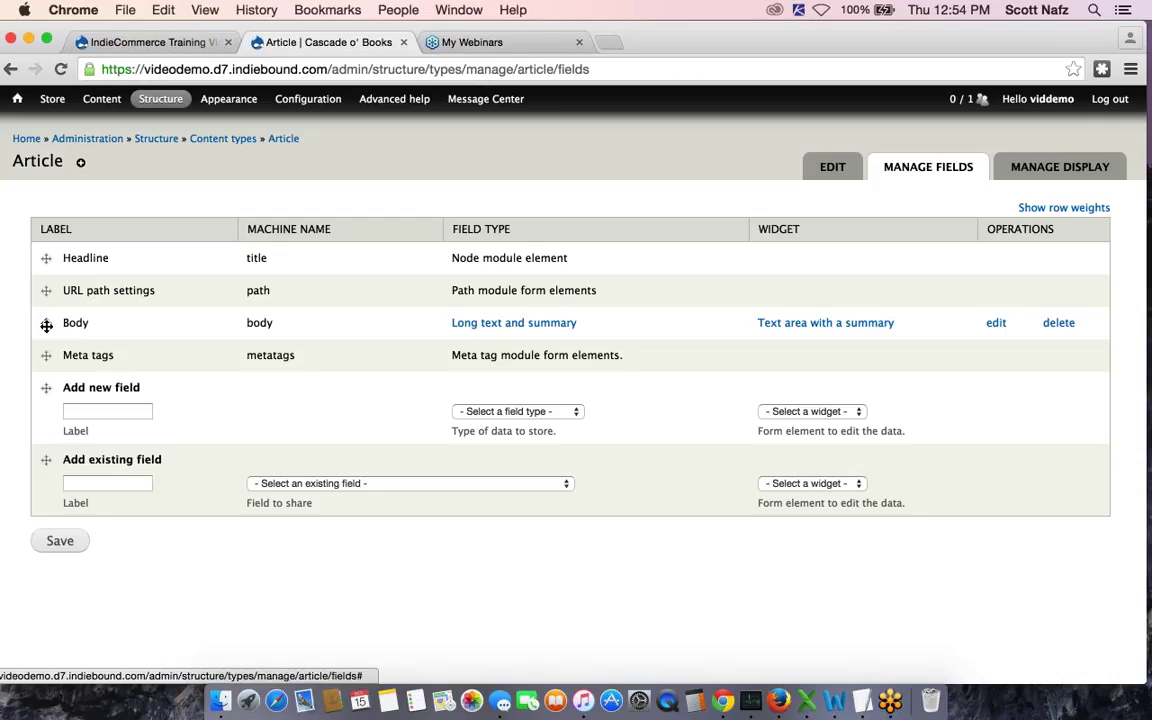
left_click_drag(45, 323, 47, 300)
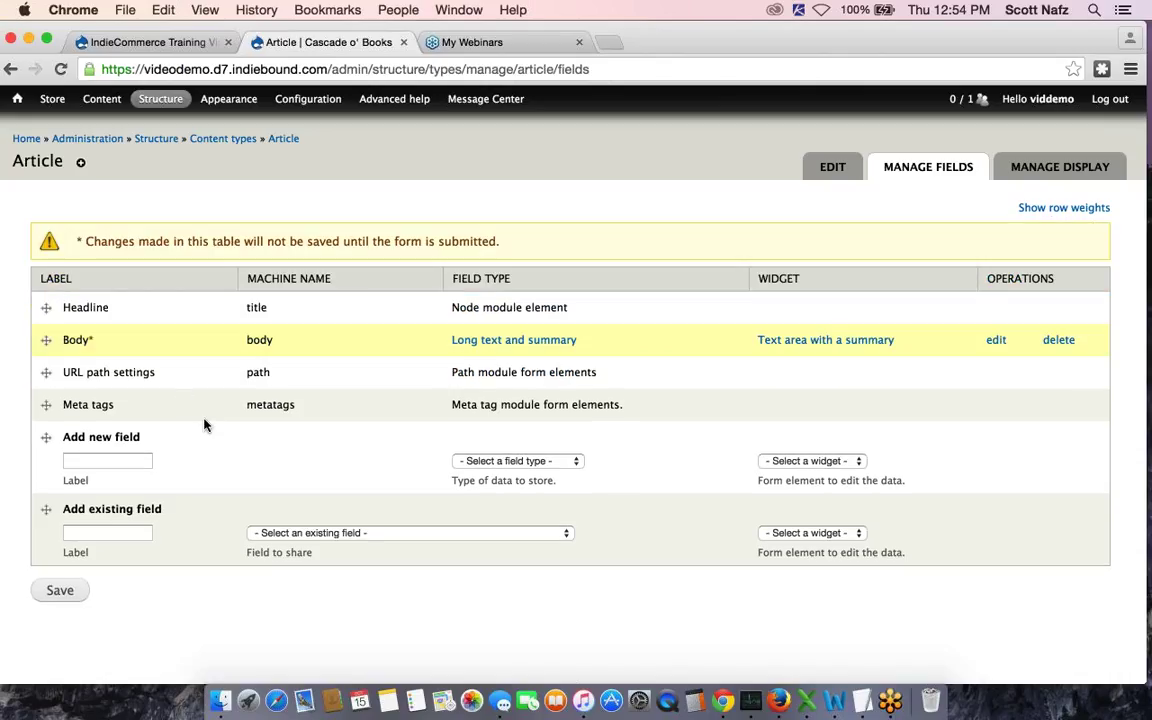
Save the field order, then add existing field_products to Article as Books with the Default widget
left_click(58, 591)
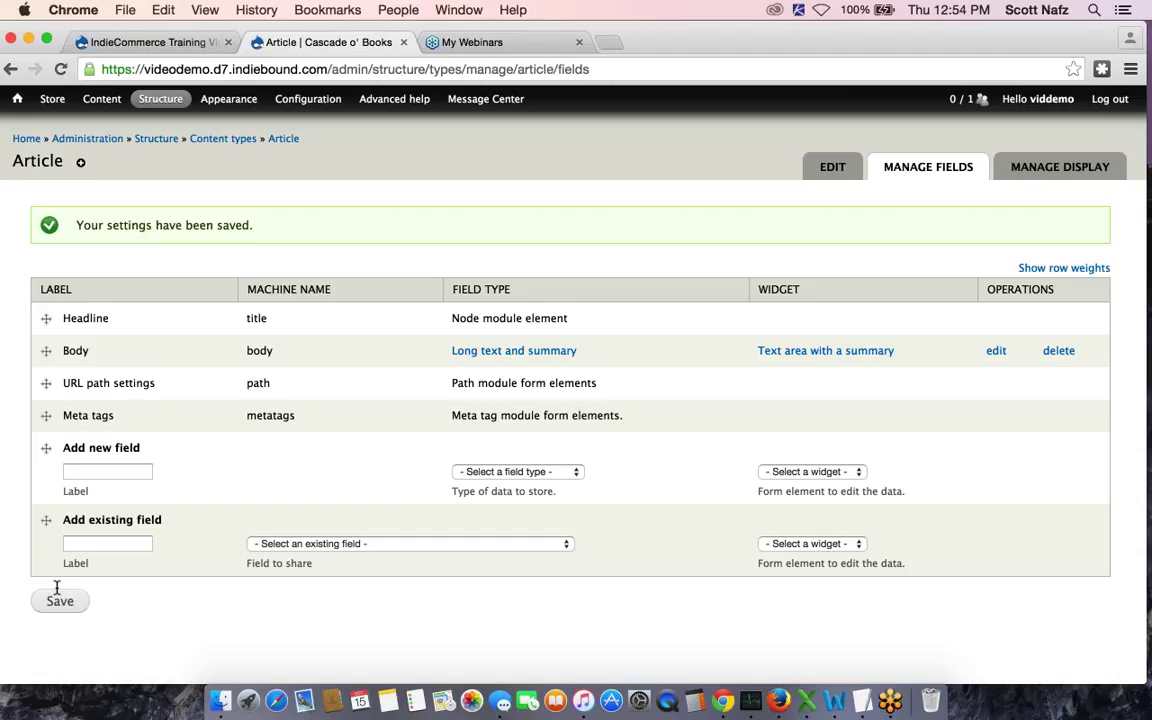
left_click(310, 549)
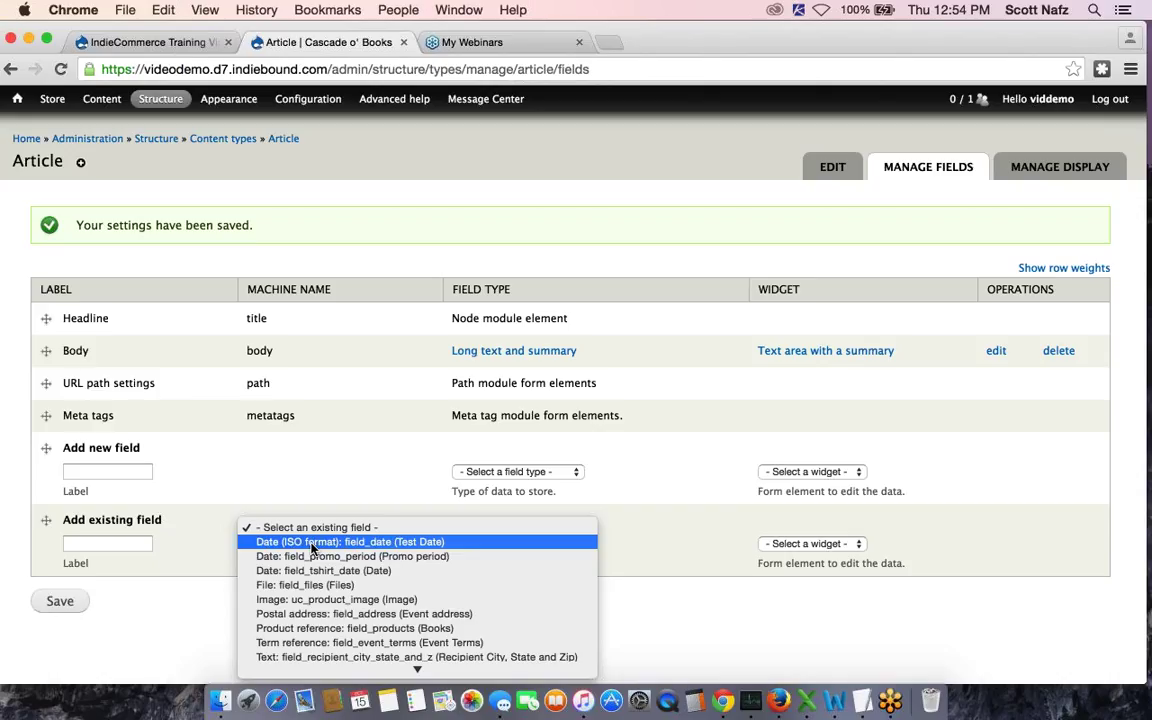
scroll(315, 551, "down", 2)
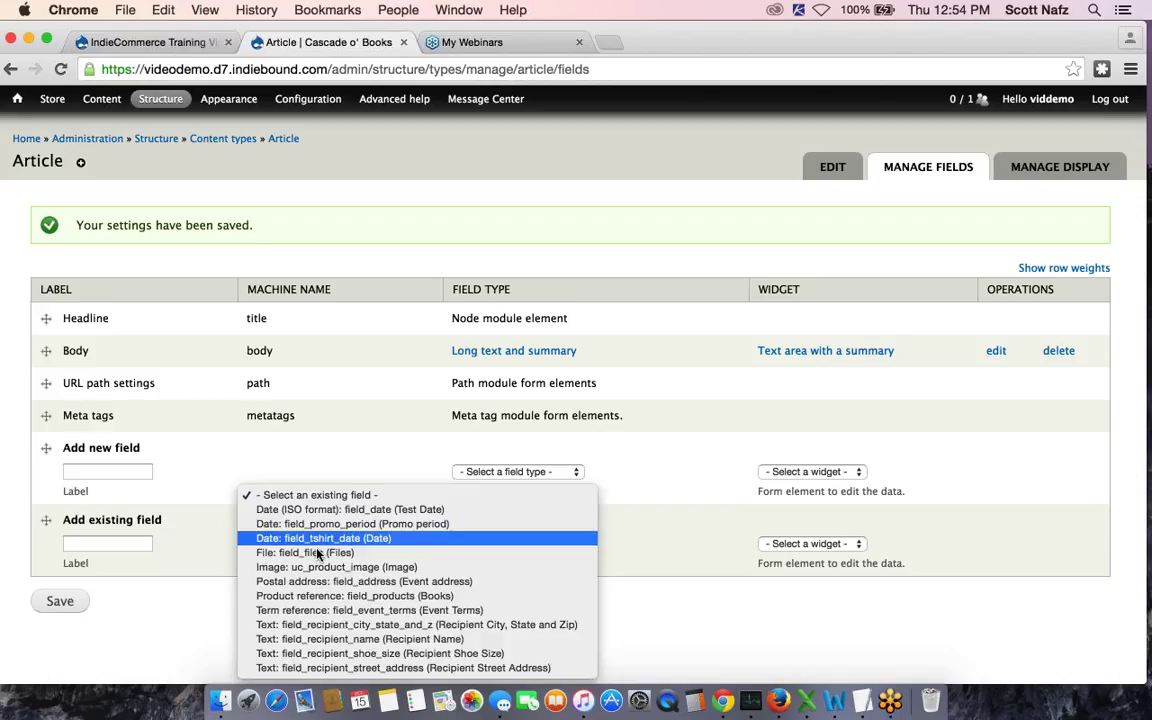
left_click(335, 598)
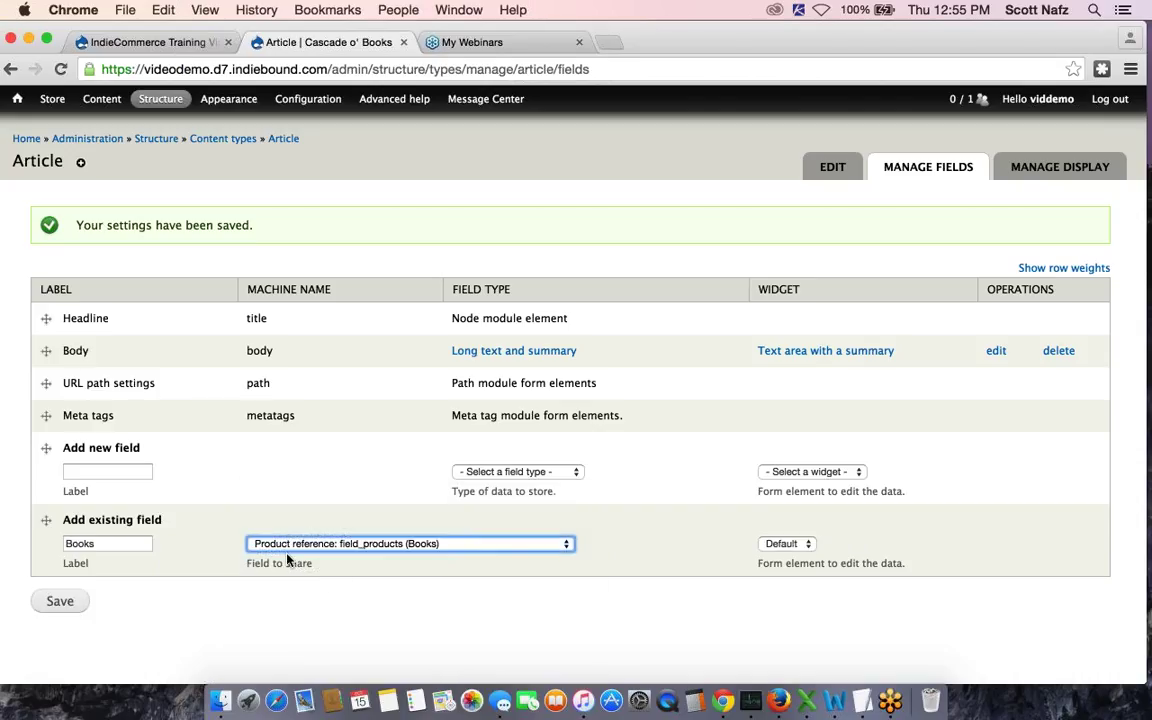
left_click(783, 544)
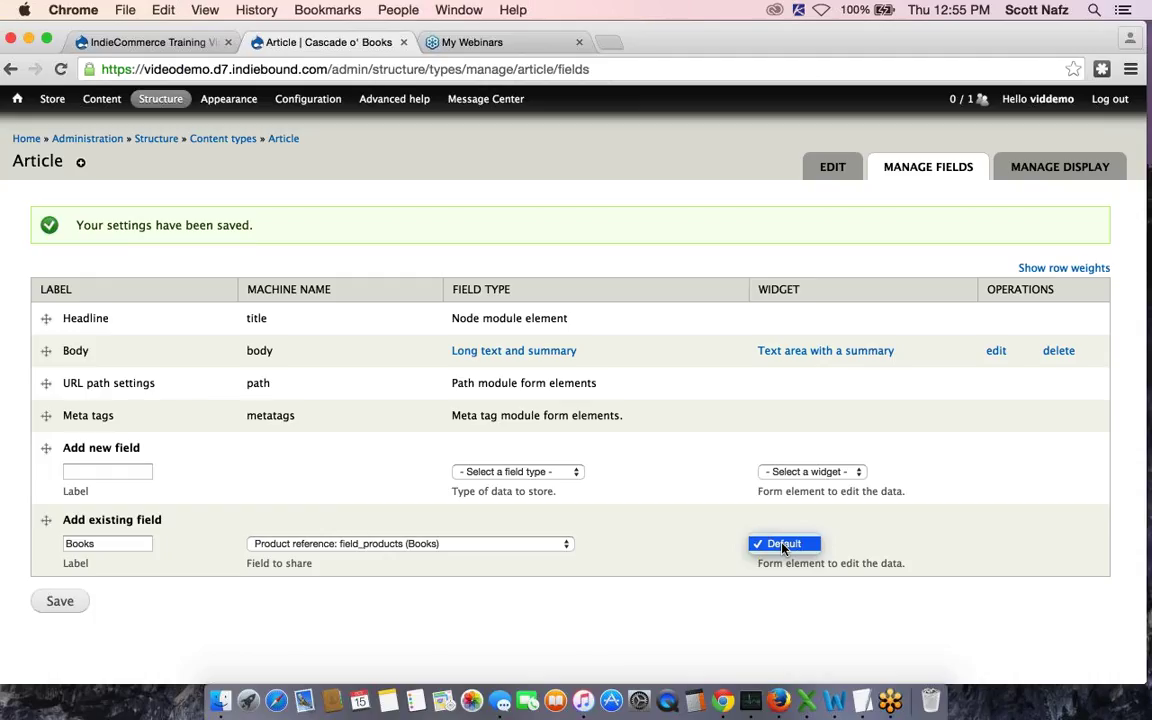
left_click(783, 545)
left_click(56, 601)
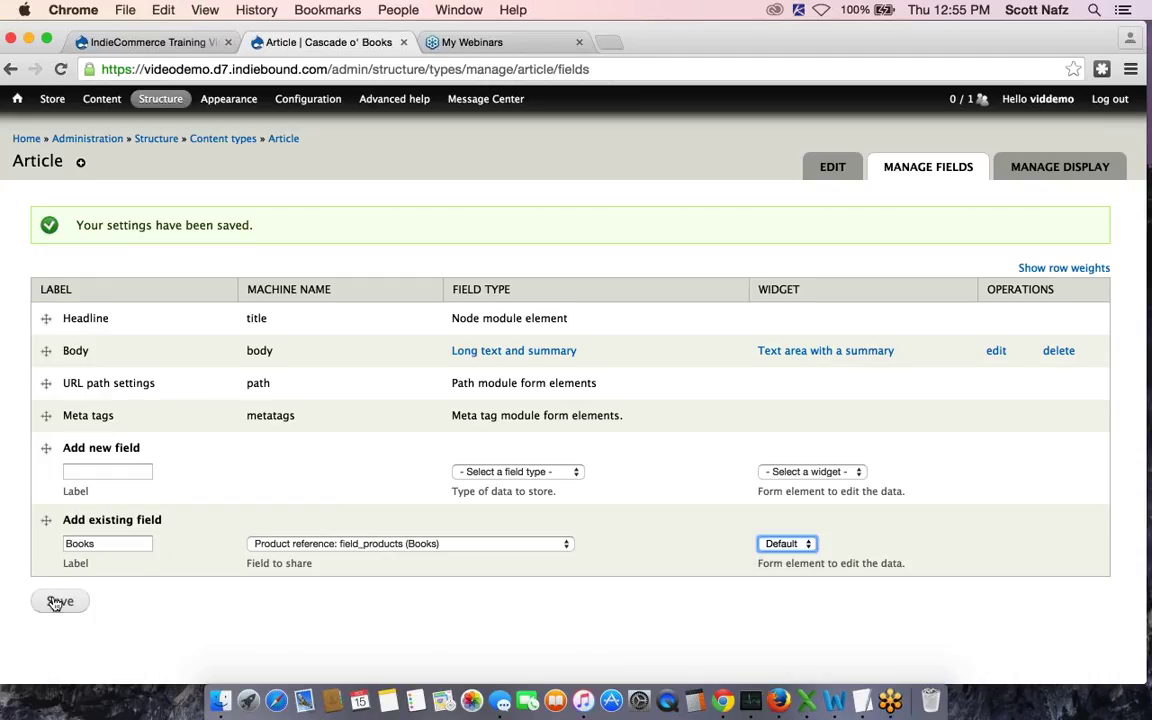
left_click(56, 602)
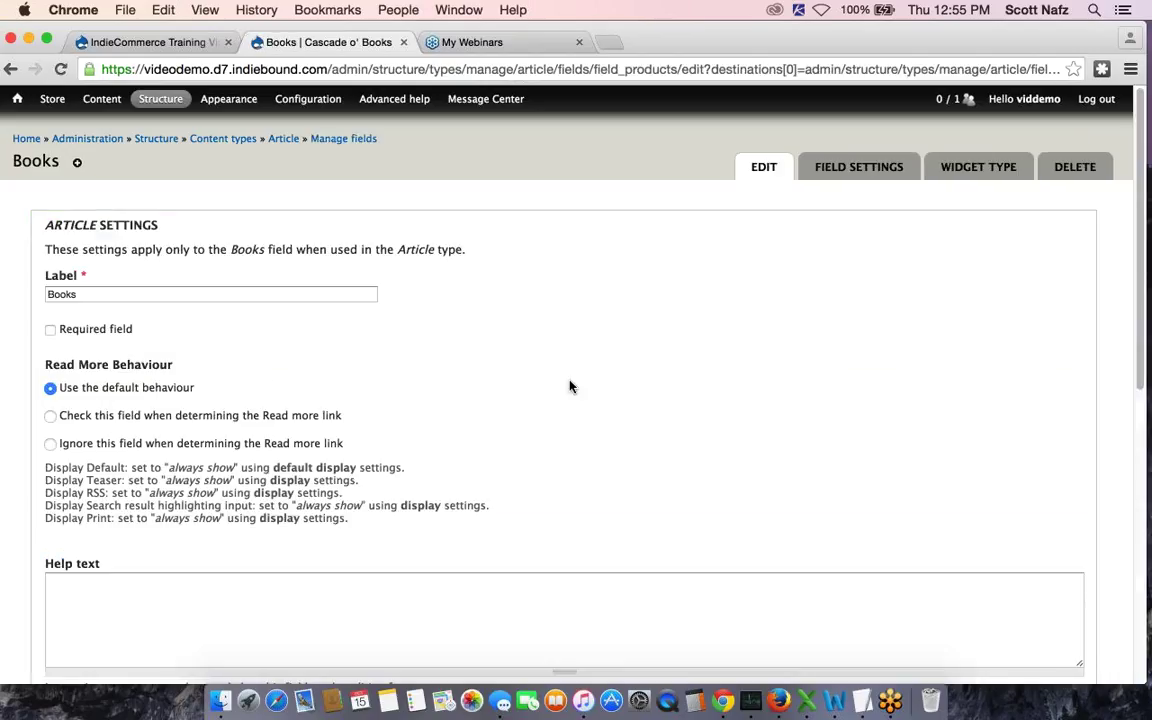
Keep the Books defaults, unlimited values and Hide blank items, and save the settings
scroll(571, 386, "down", 1)
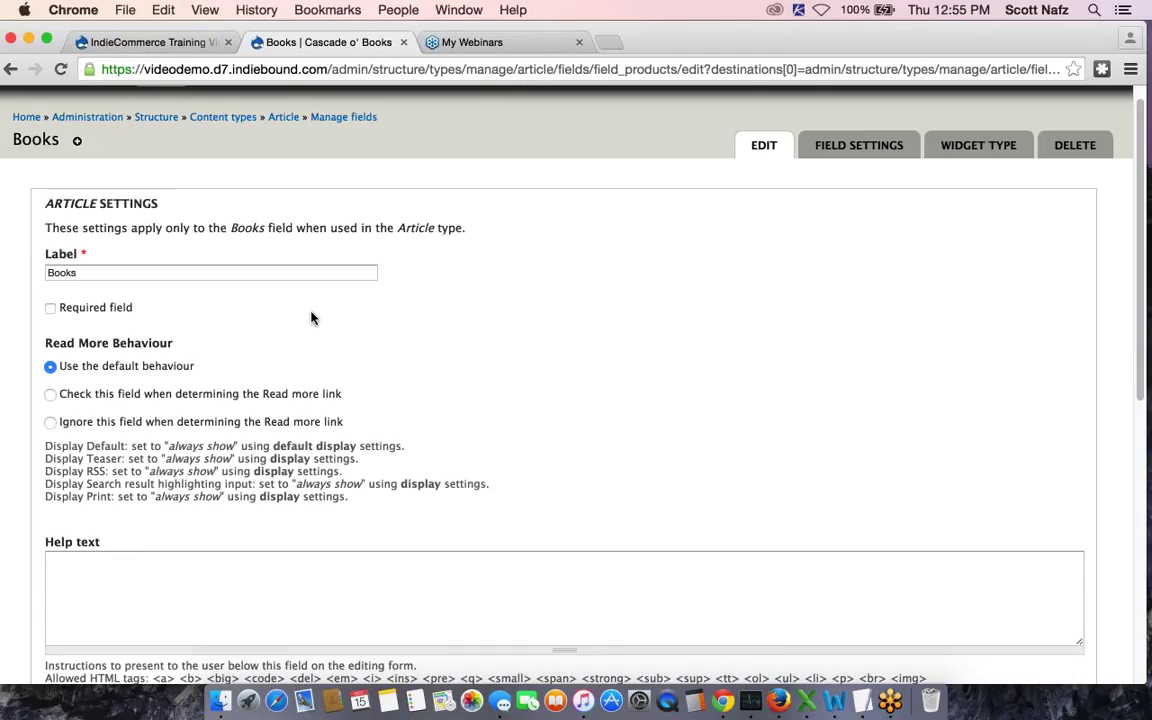
scroll(415, 300, "down", 1)
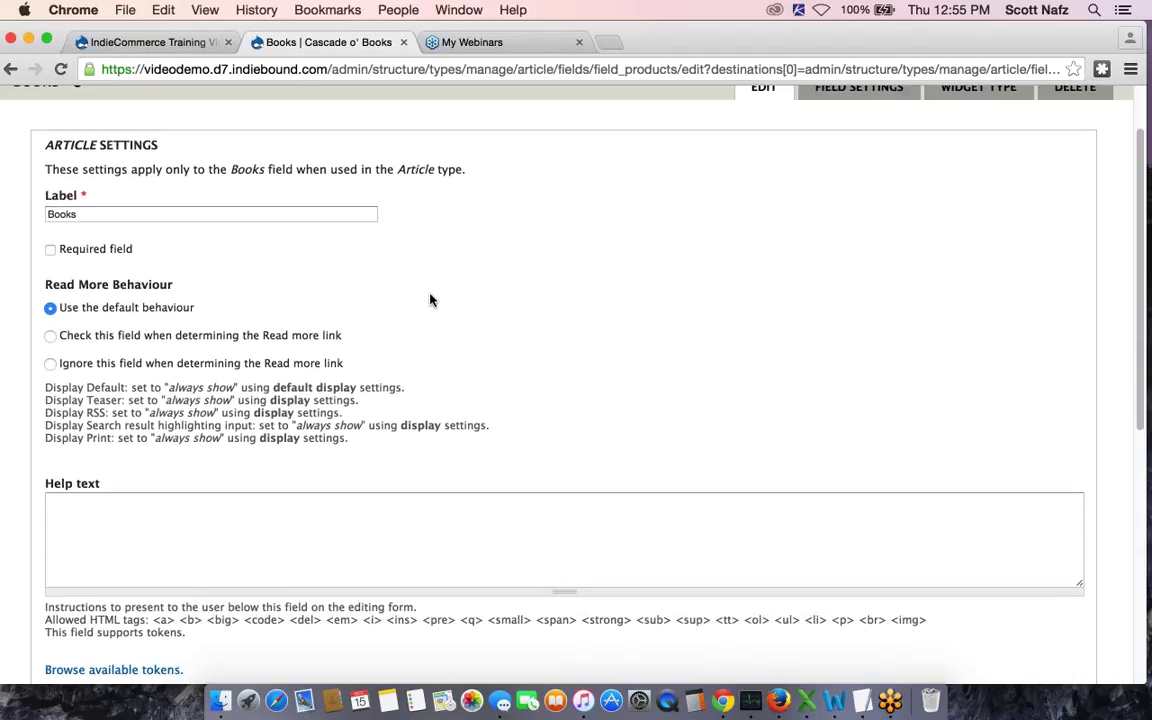
scroll(432, 300, "down", 3)
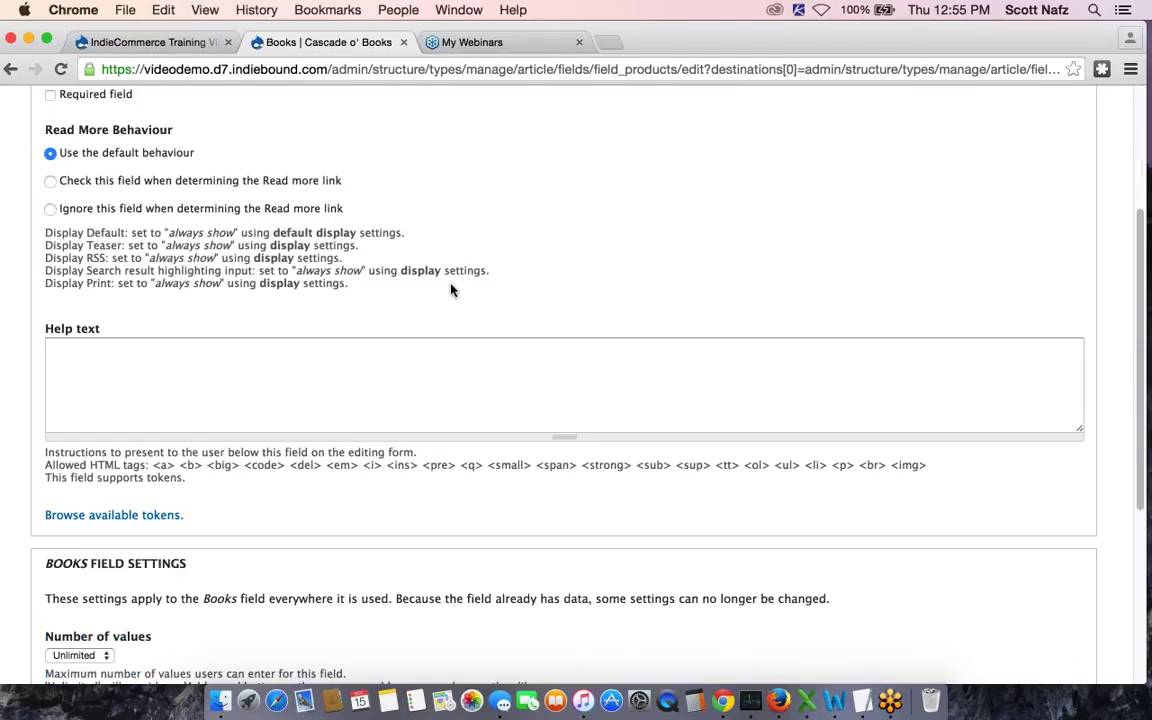
scroll(321, 334, "down", 1)
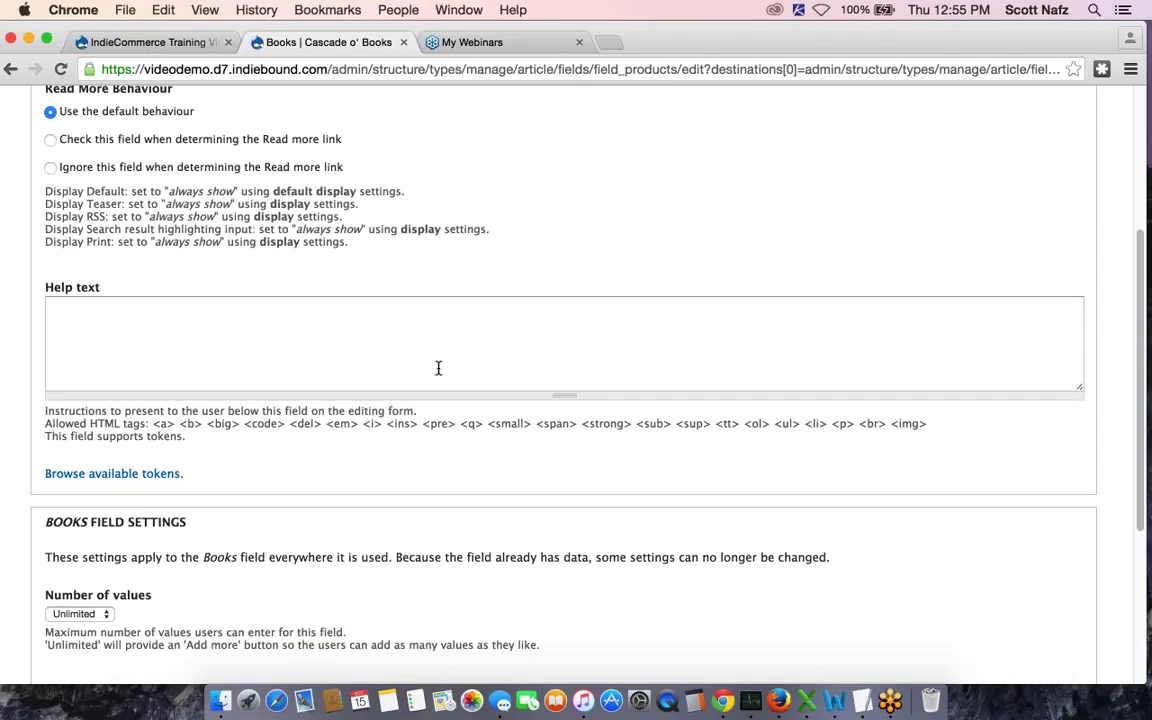
scroll(500, 377, "down", 2)
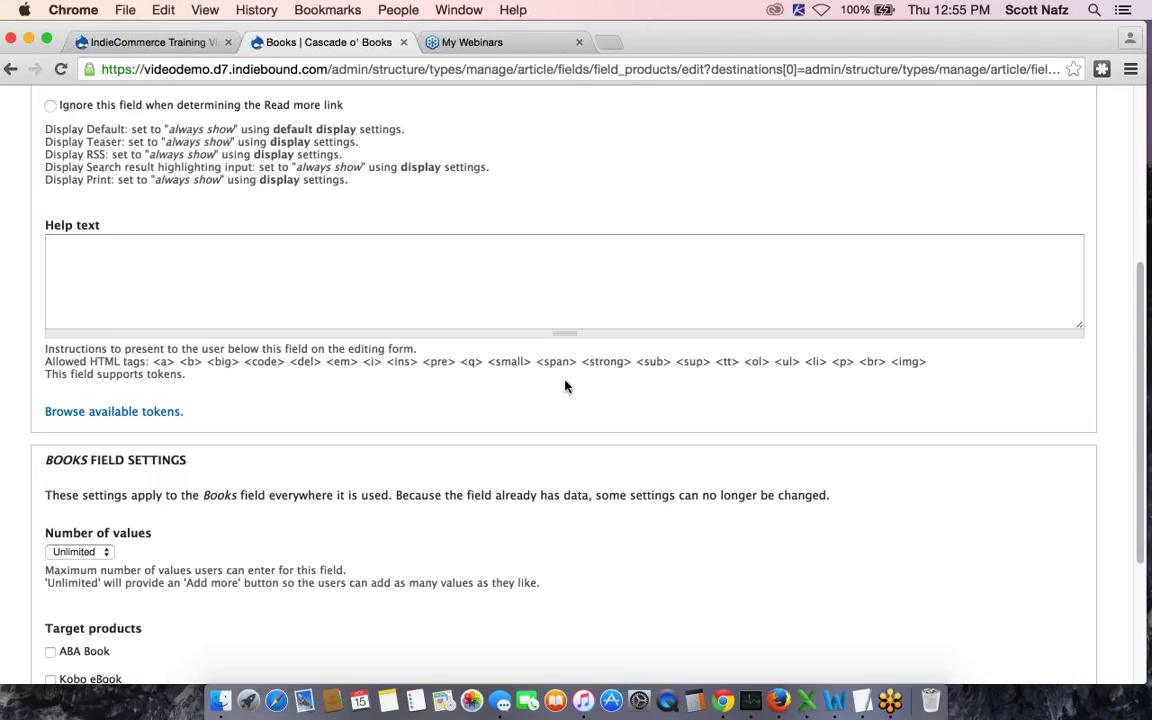
scroll(565, 386, "down", 2)
scroll(565, 386, "down", 3)
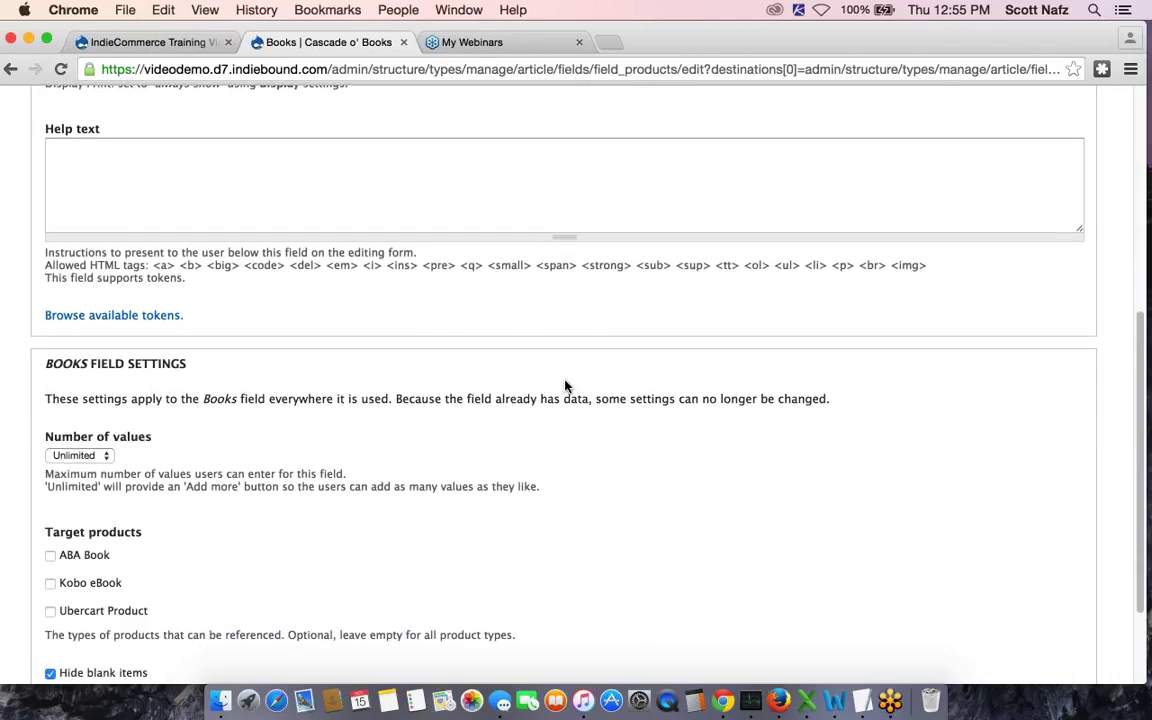
scroll(565, 386, "down", 4)
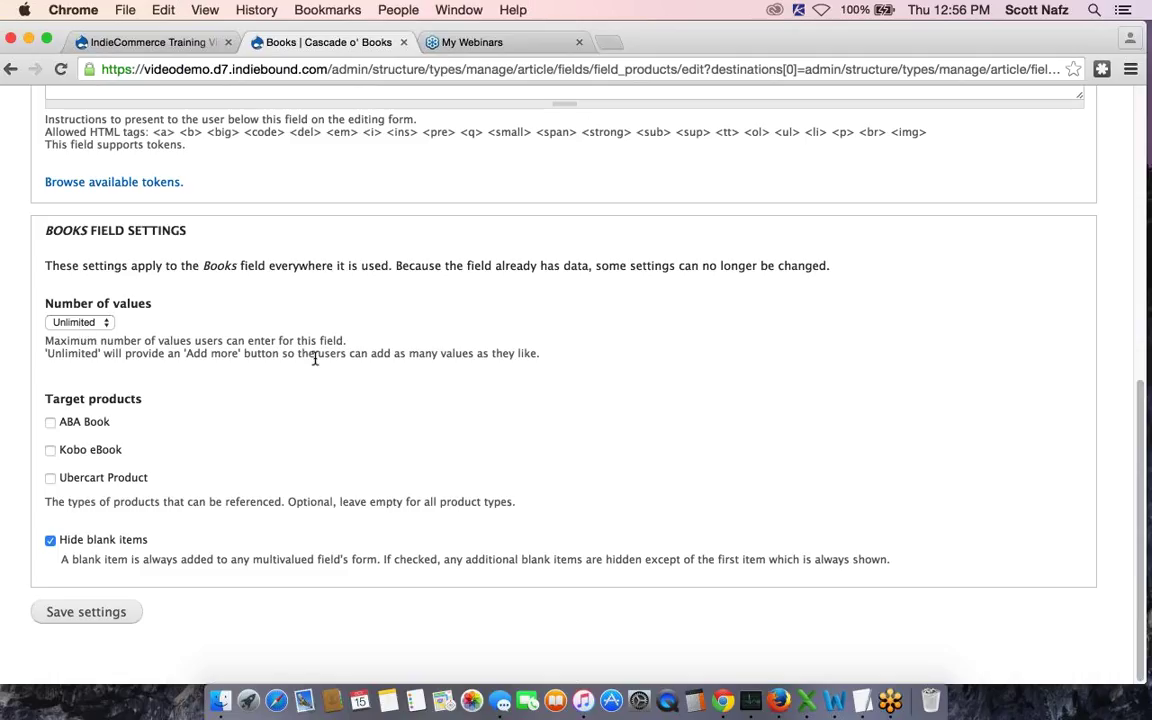
scroll(315, 358, "down", 1)
left_click(96, 617)
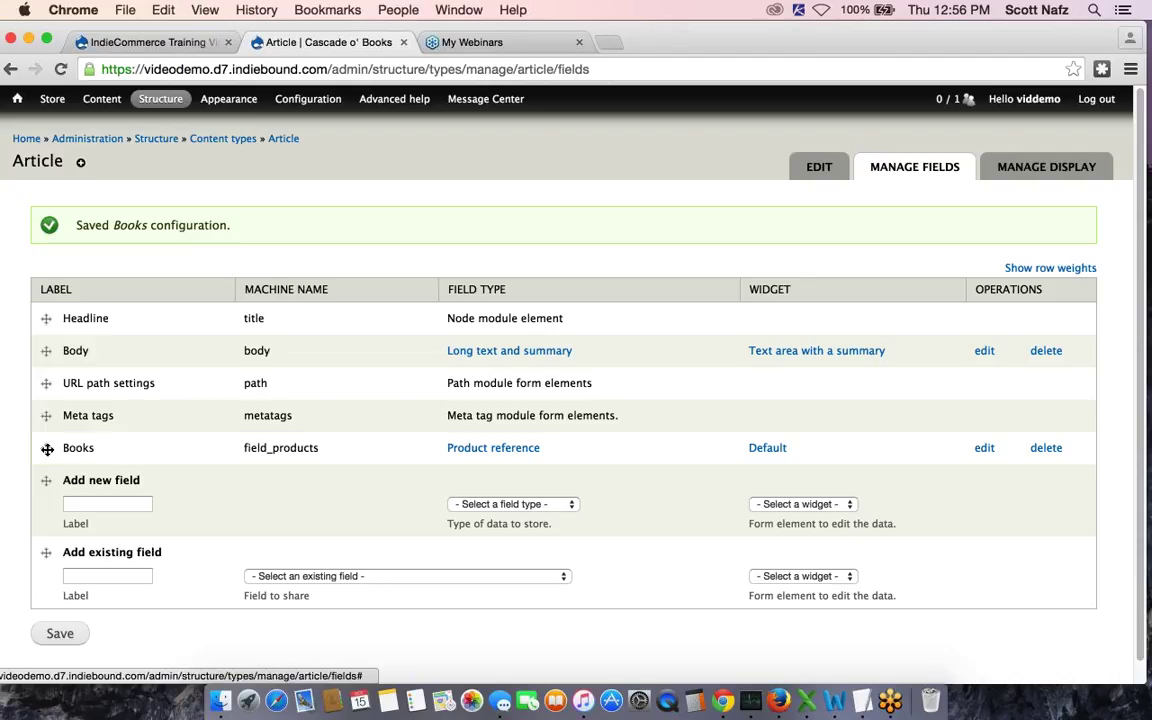
Drag Books directly under Body and save the Article field order
left_click_drag(46, 448, 49, 393)
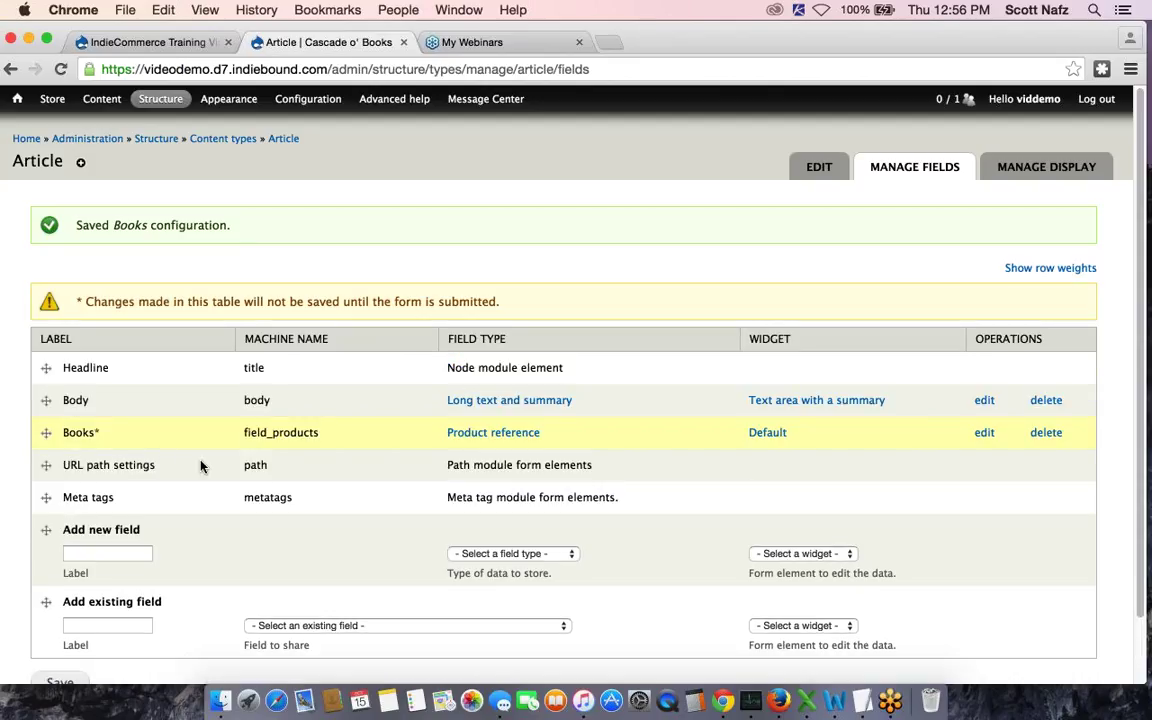
scroll(157, 500, "down", 2)
left_click(60, 610)
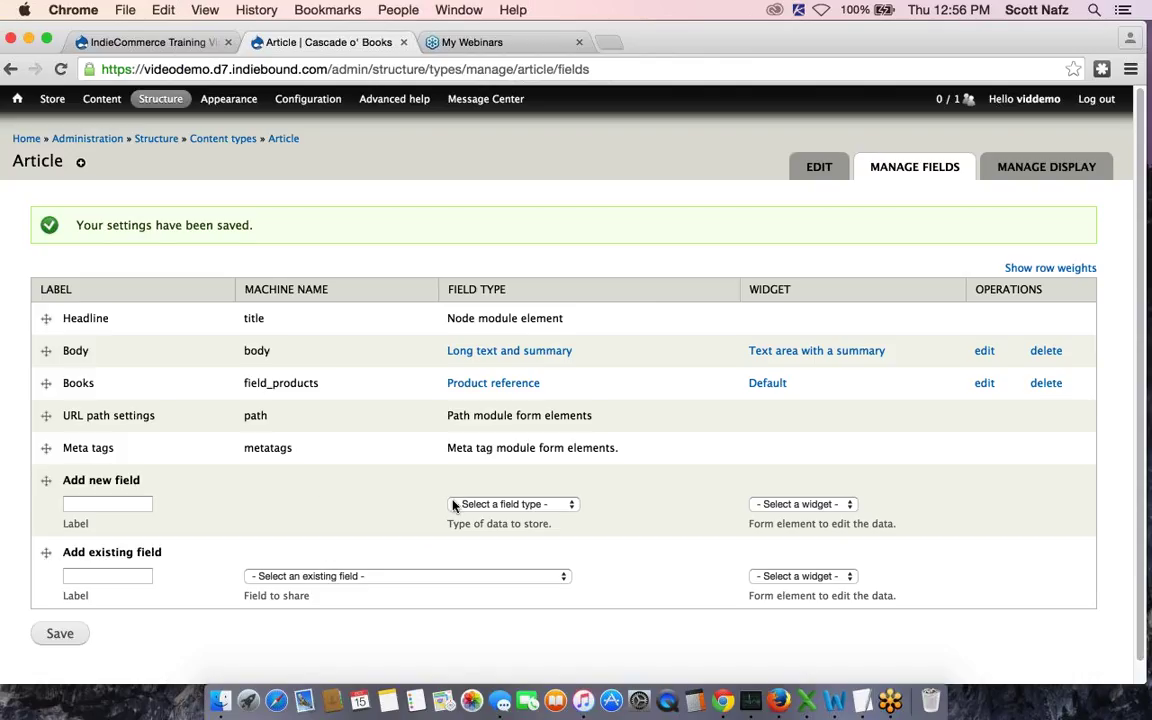
Add a Byline field of type Text with a Text field widget to Article
left_click(484, 506)
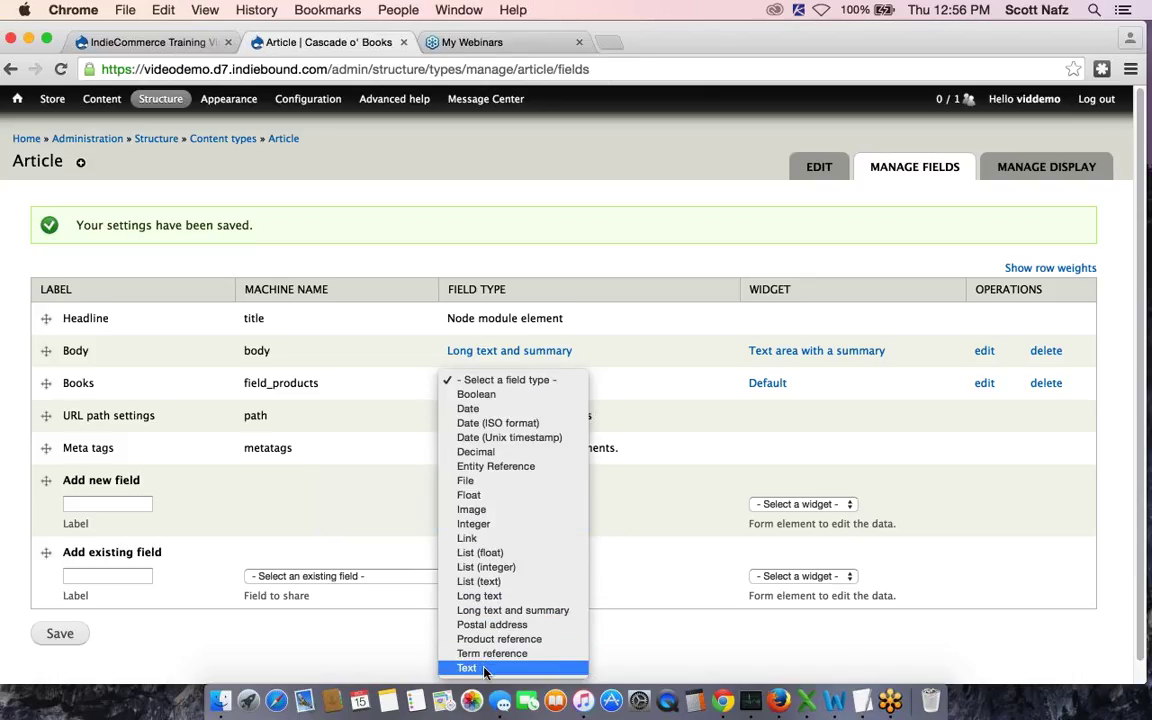
left_click(484, 668)
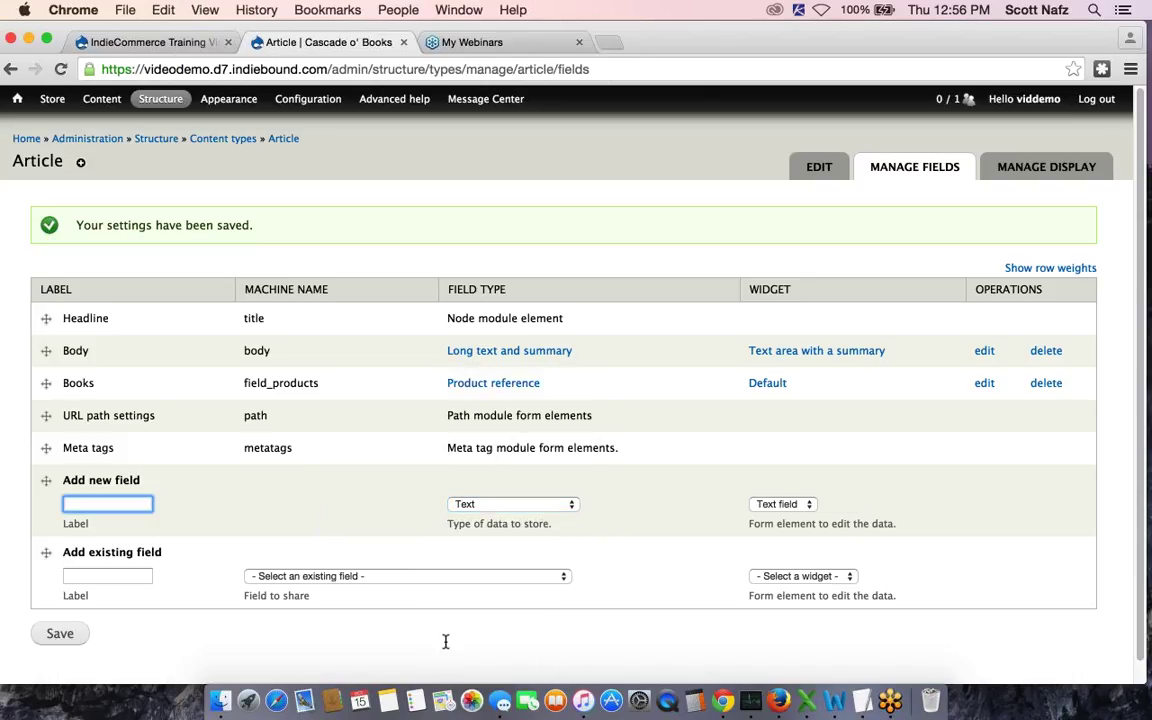
type("Byl")
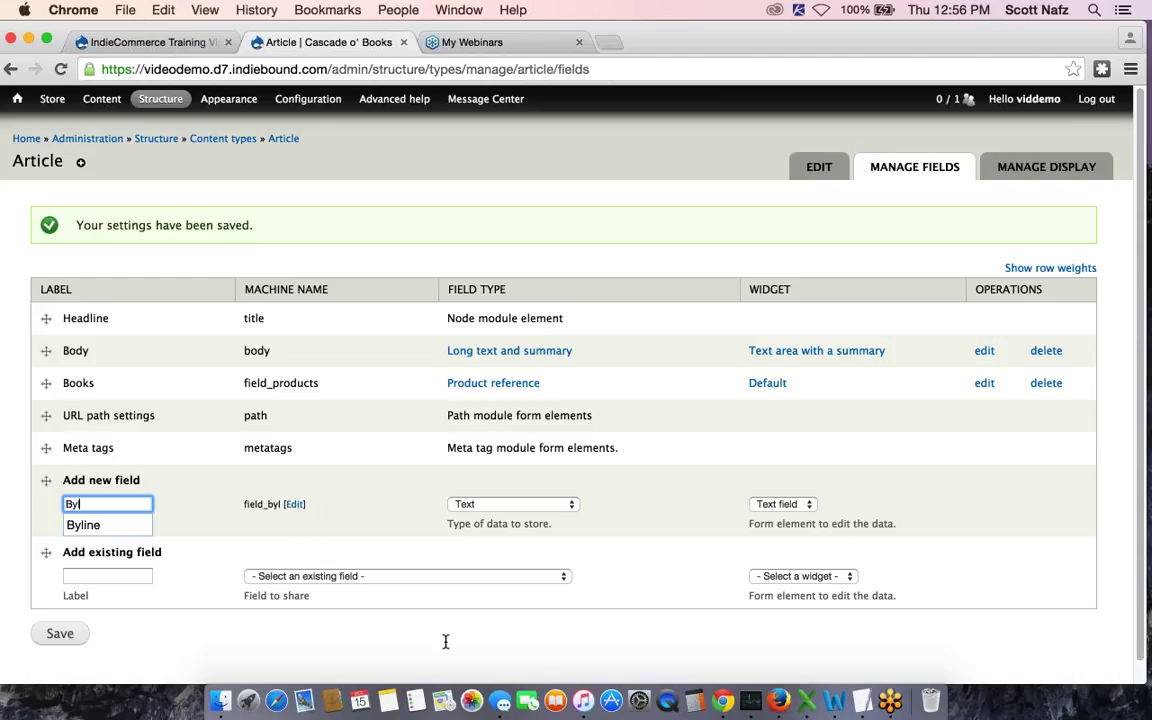
type("ine")
left_click(240, 533)
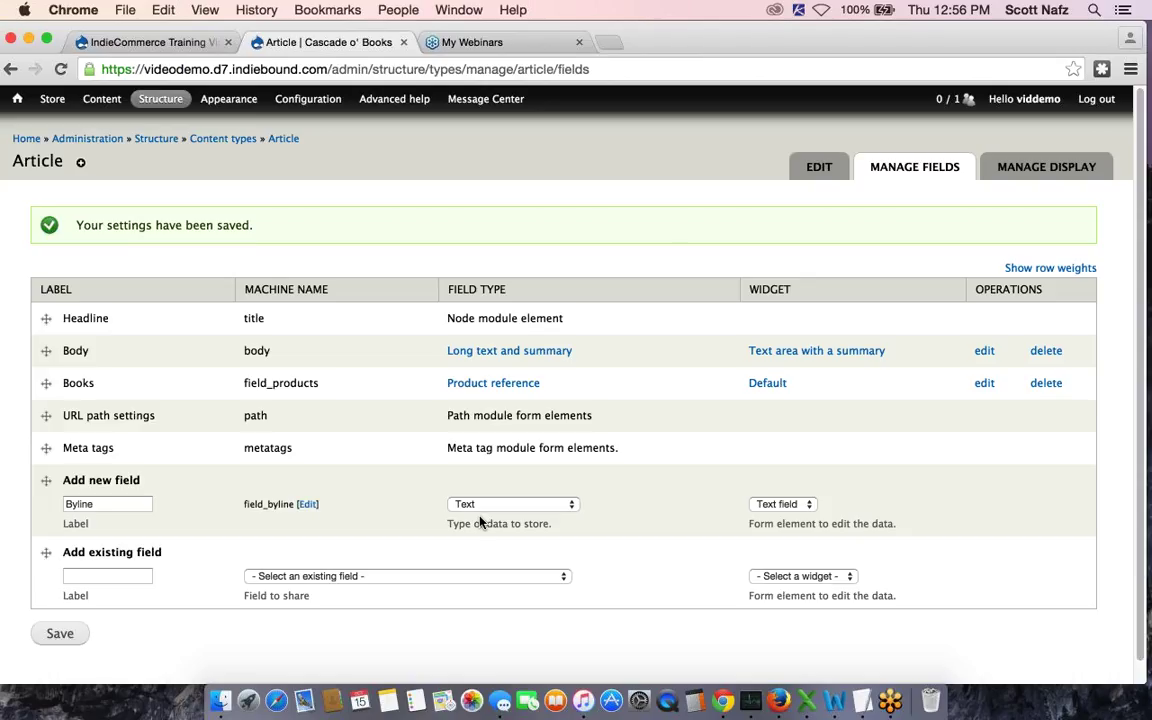
left_click(784, 507)
left_click(784, 507)
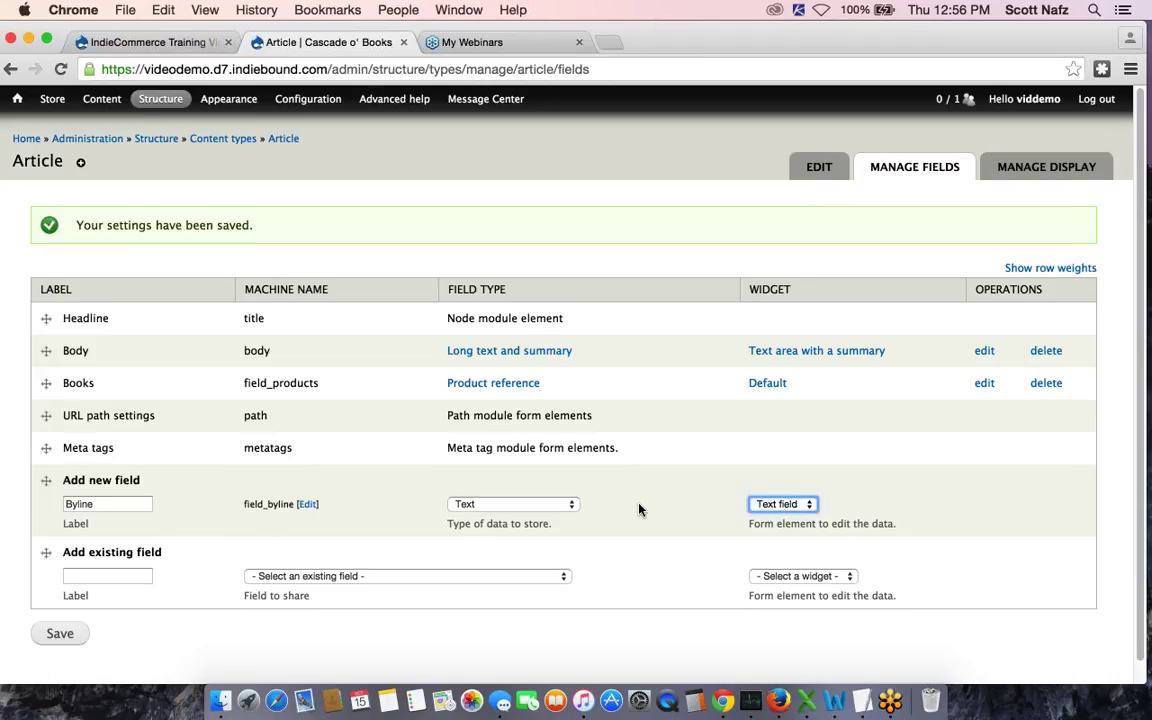
scroll(62, 614, "down", 1)
left_click(62, 614)
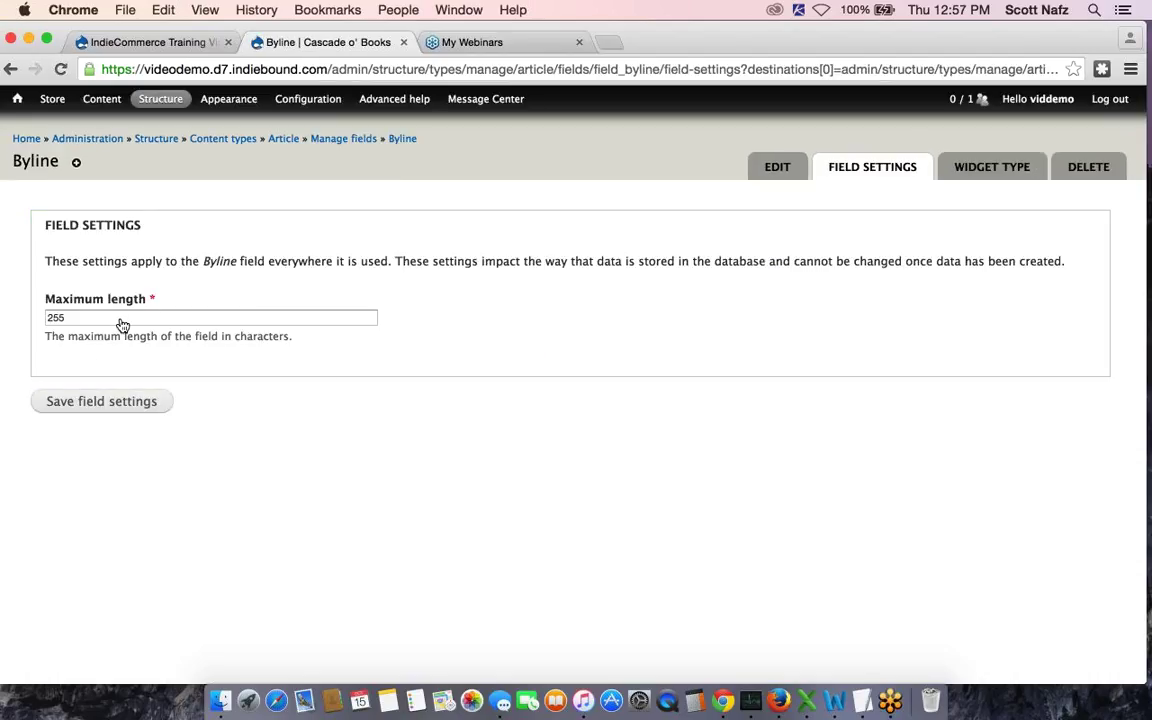
Keep Byline's maximum length at 255 and save the field settings
left_click(101, 403)
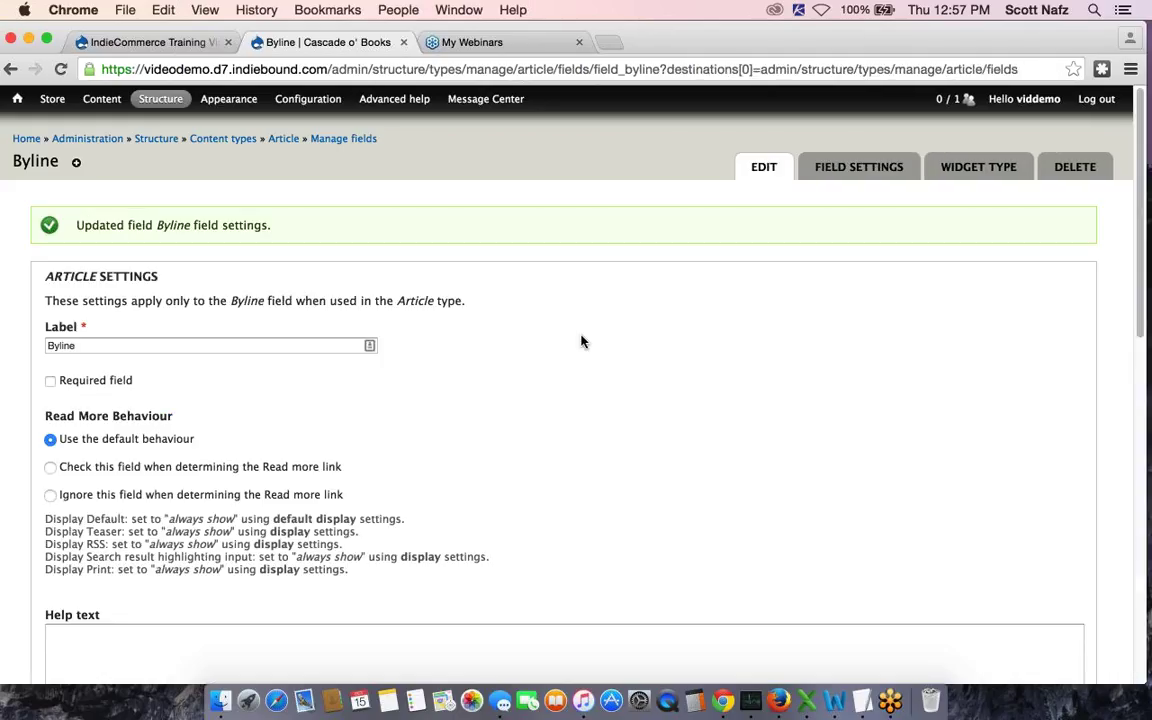
Tick Required field for Byline, set Number of values to 2, and save the settings
scroll(450, 310, "down", 2)
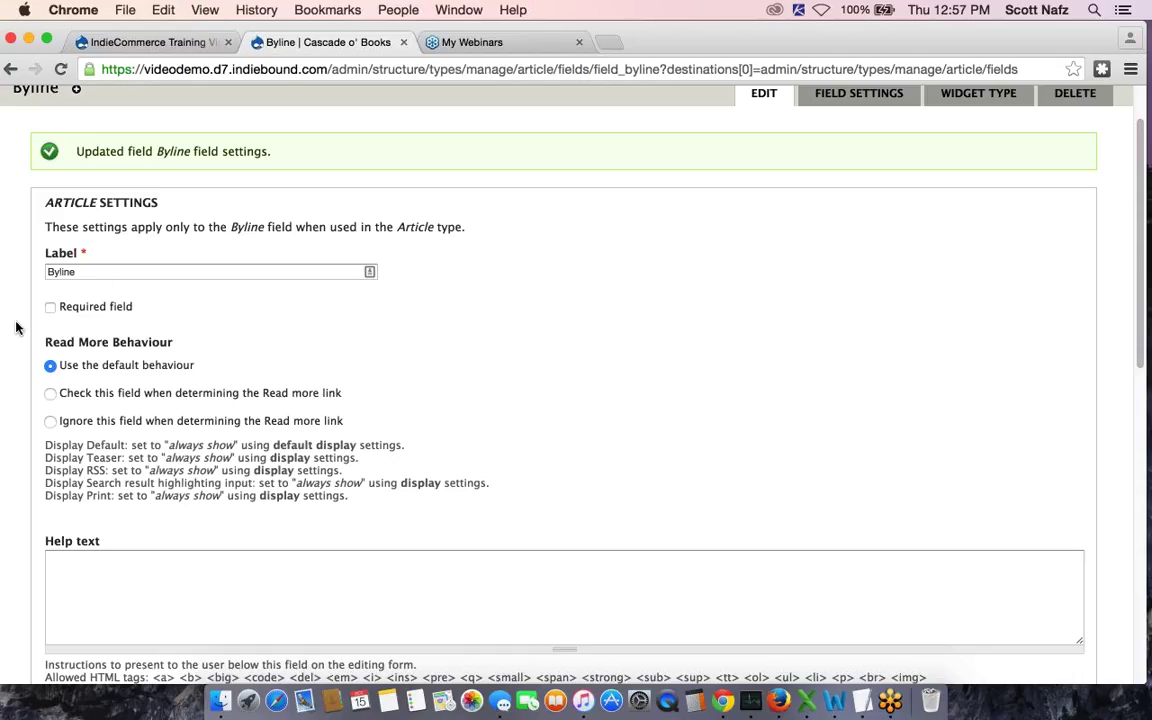
left_click(50, 307)
scroll(447, 311, "down", 3)
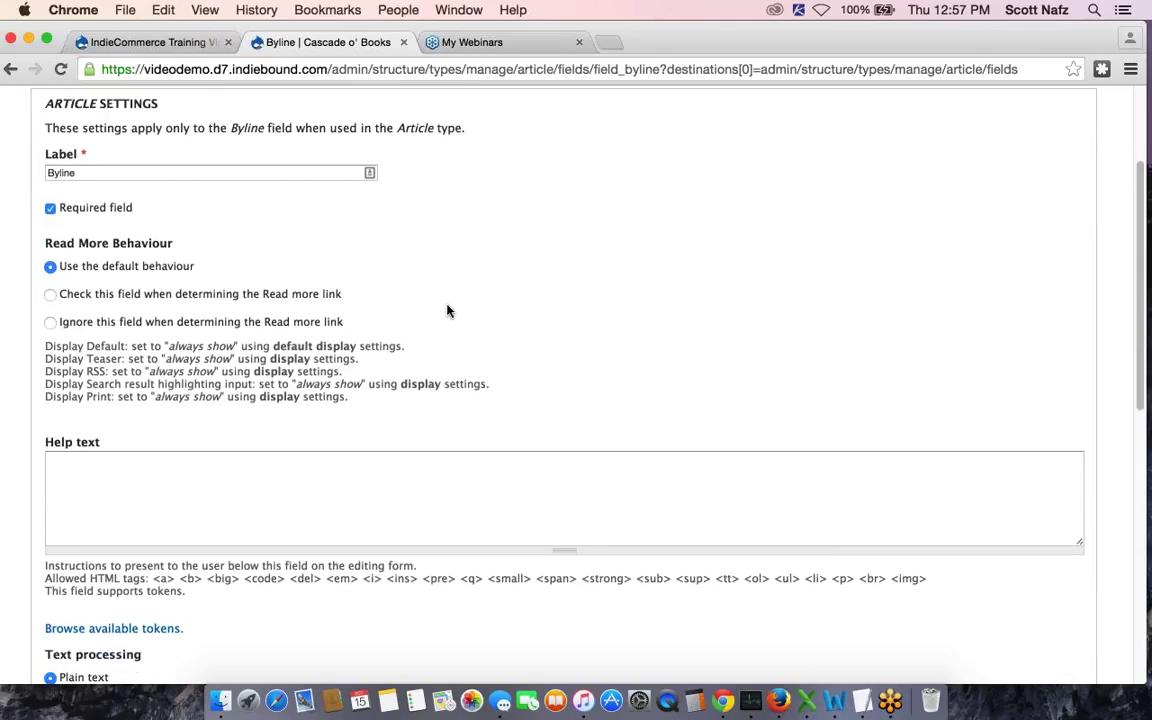
scroll(447, 311, "down", 3)
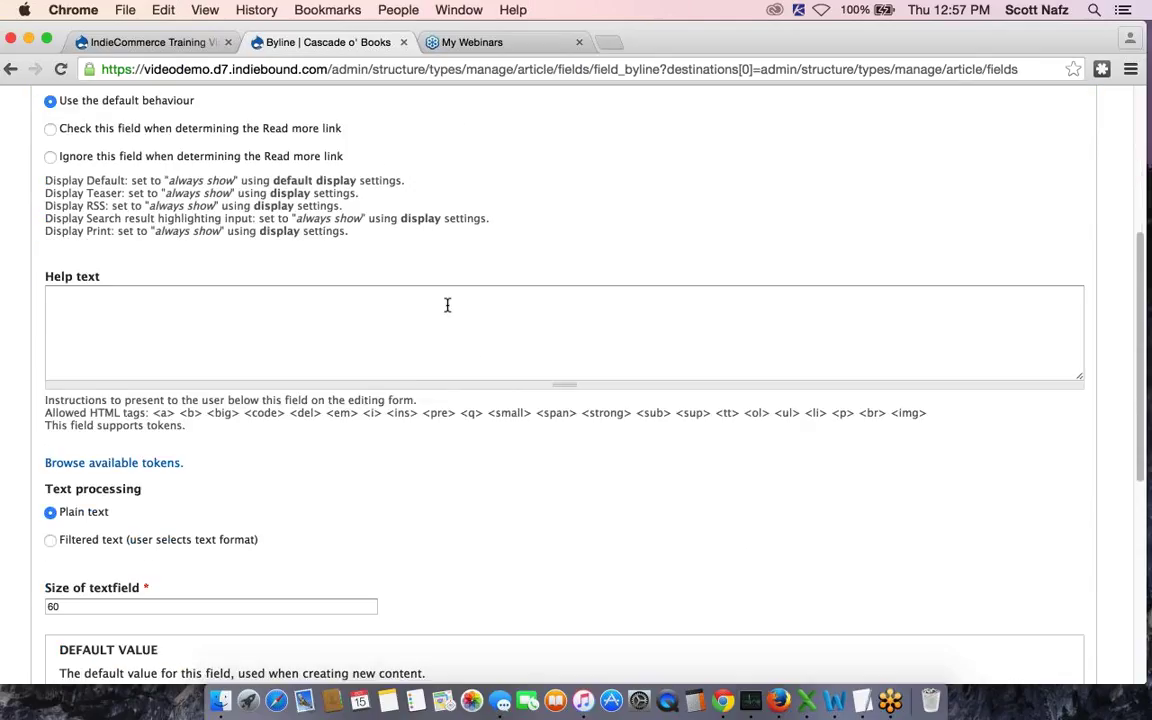
scroll(313, 449, "down", 5)
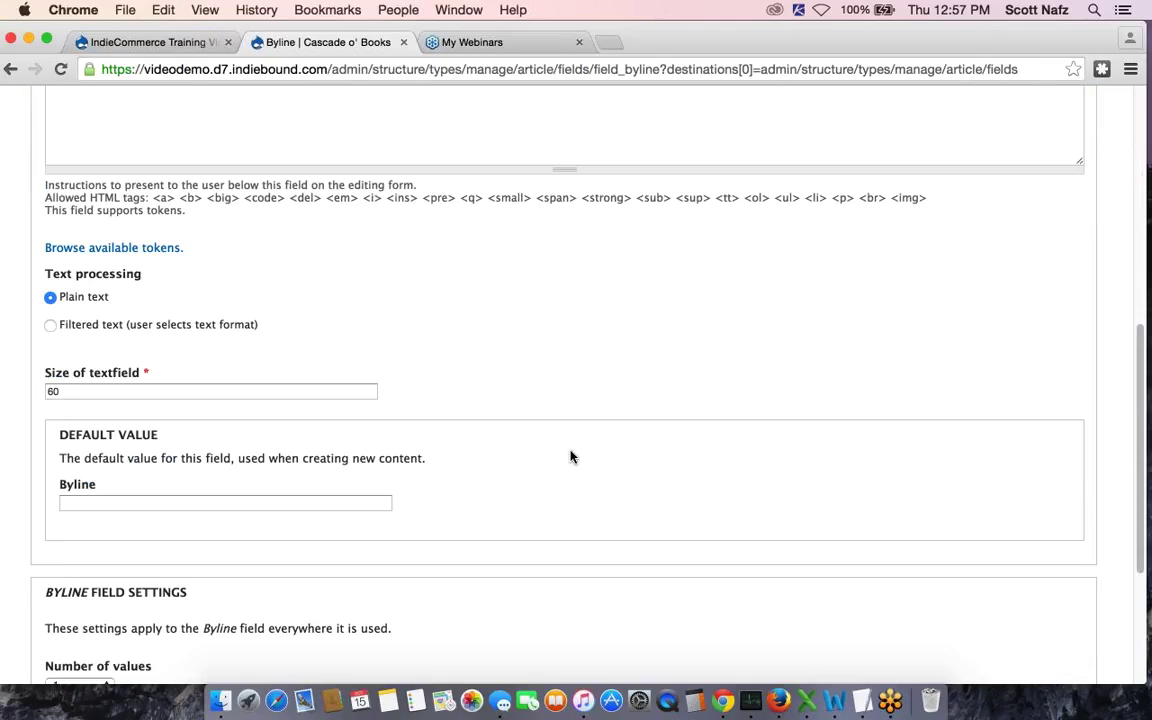
scroll(571, 457, "down", 2)
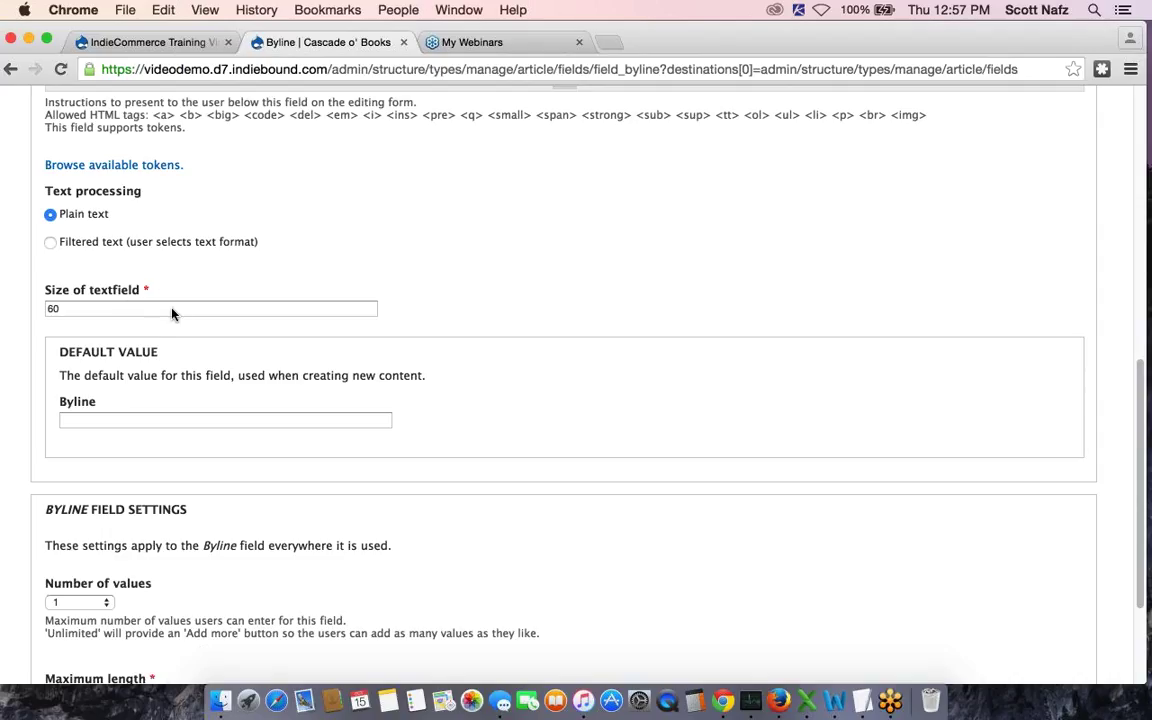
scroll(171, 313, "down", 2)
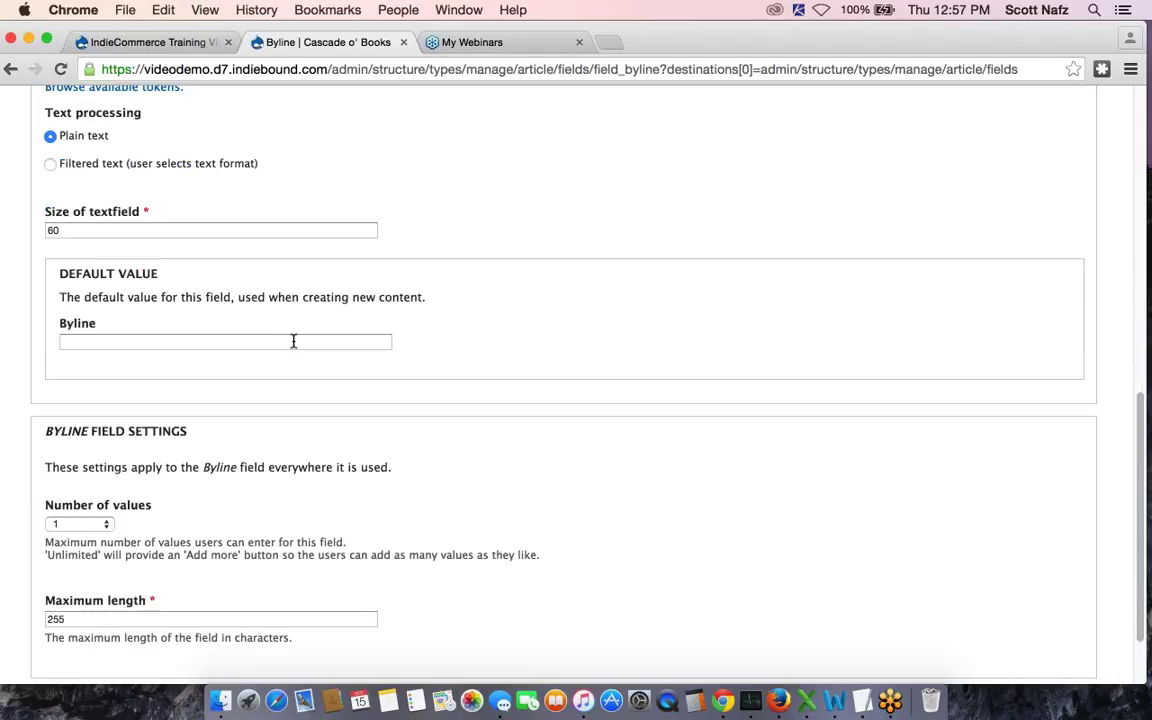
scroll(545, 329, "down", 2)
scroll(583, 381, "down", 1)
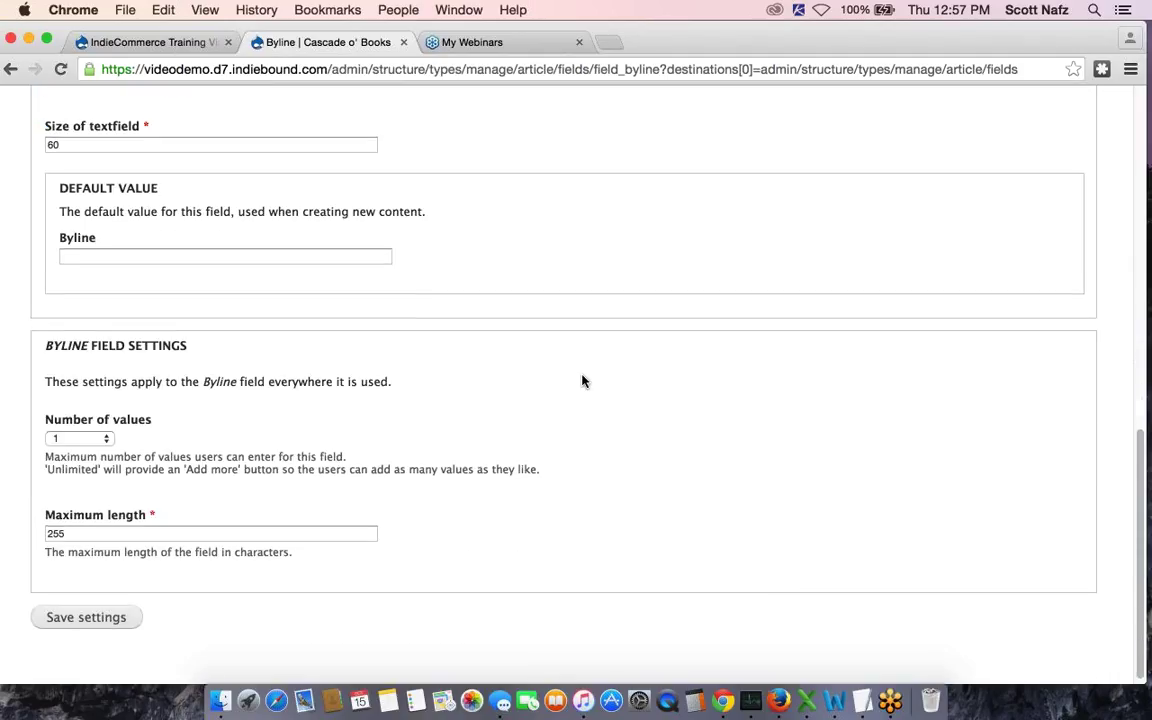
scroll(583, 381, "down", 1)
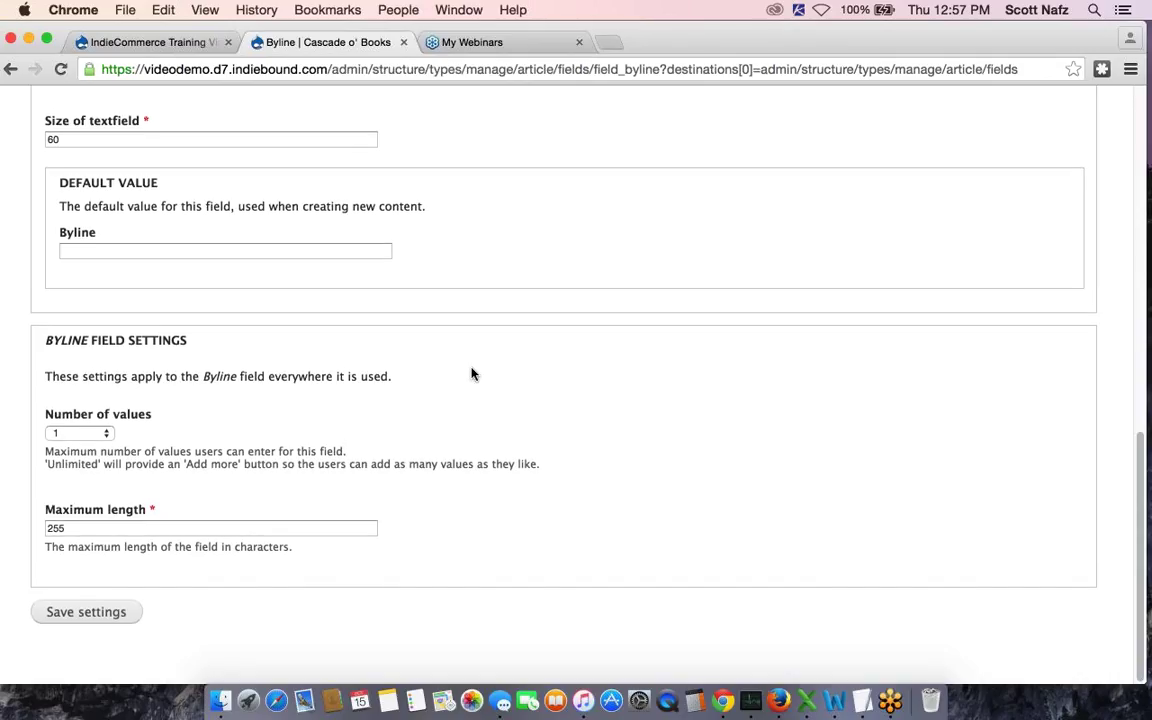
left_click(81, 437)
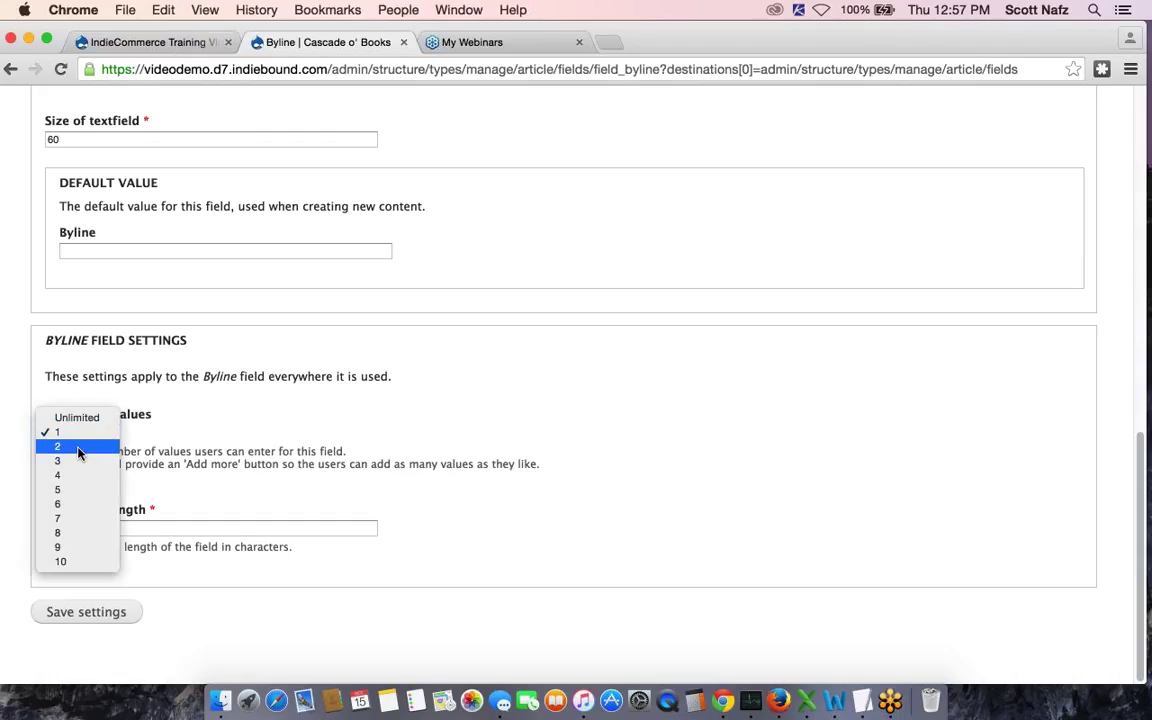
left_click(77, 449)
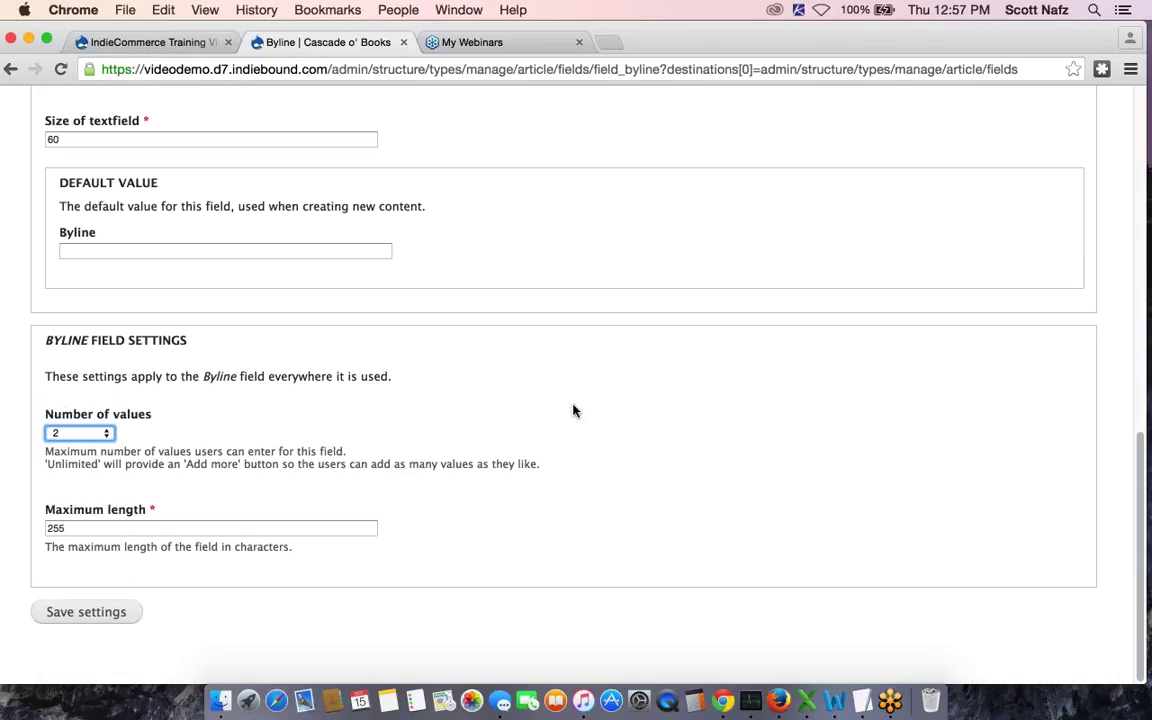
scroll(640, 398, "down", 1)
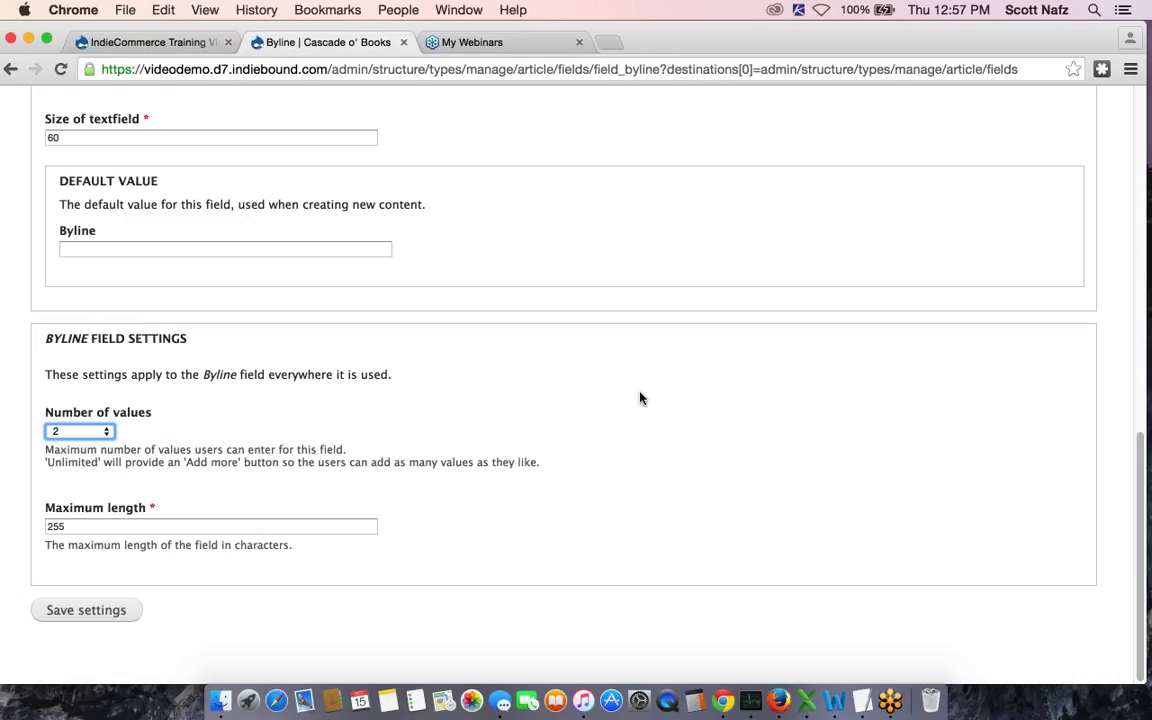
scroll(640, 398, "up", 1)
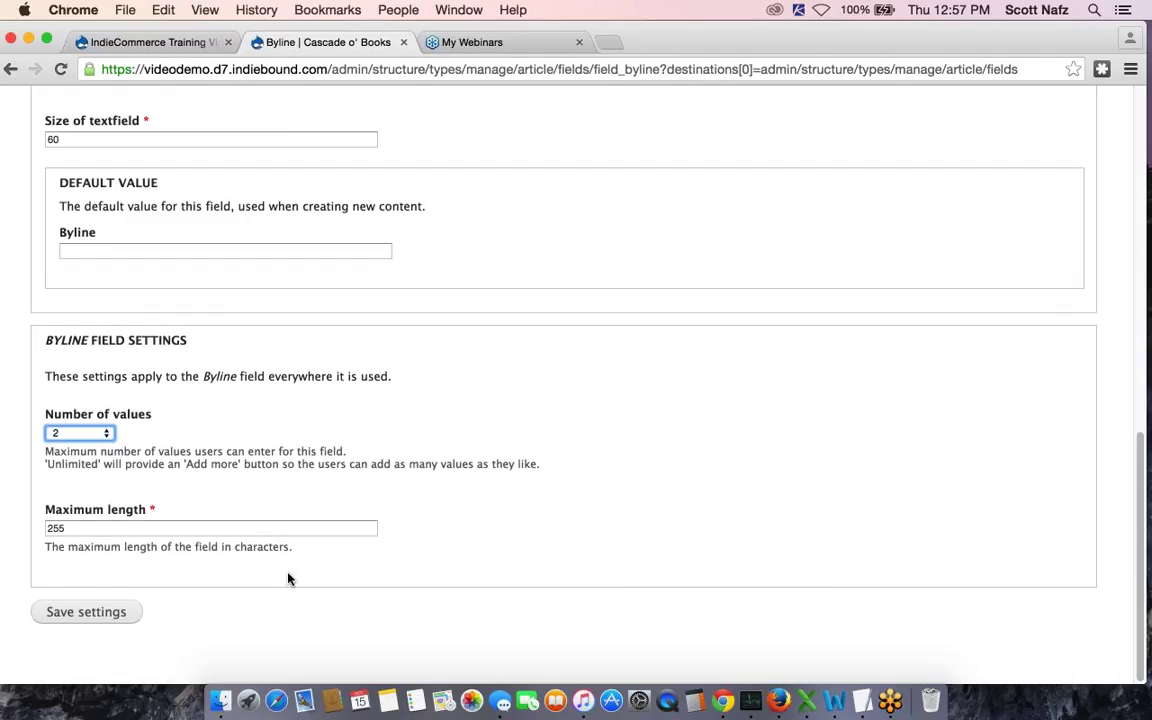
left_click(89, 614)
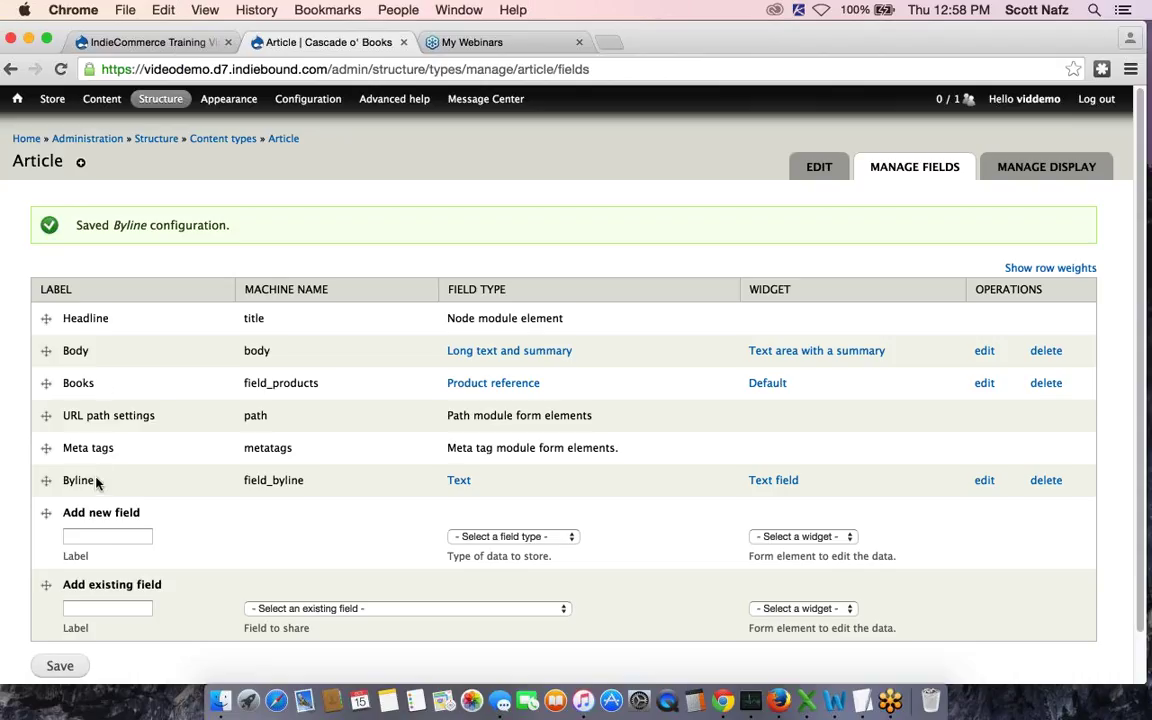
Add a new Text field labelled 'Dateline' to Article and save it
left_click(102, 533)
type("D")
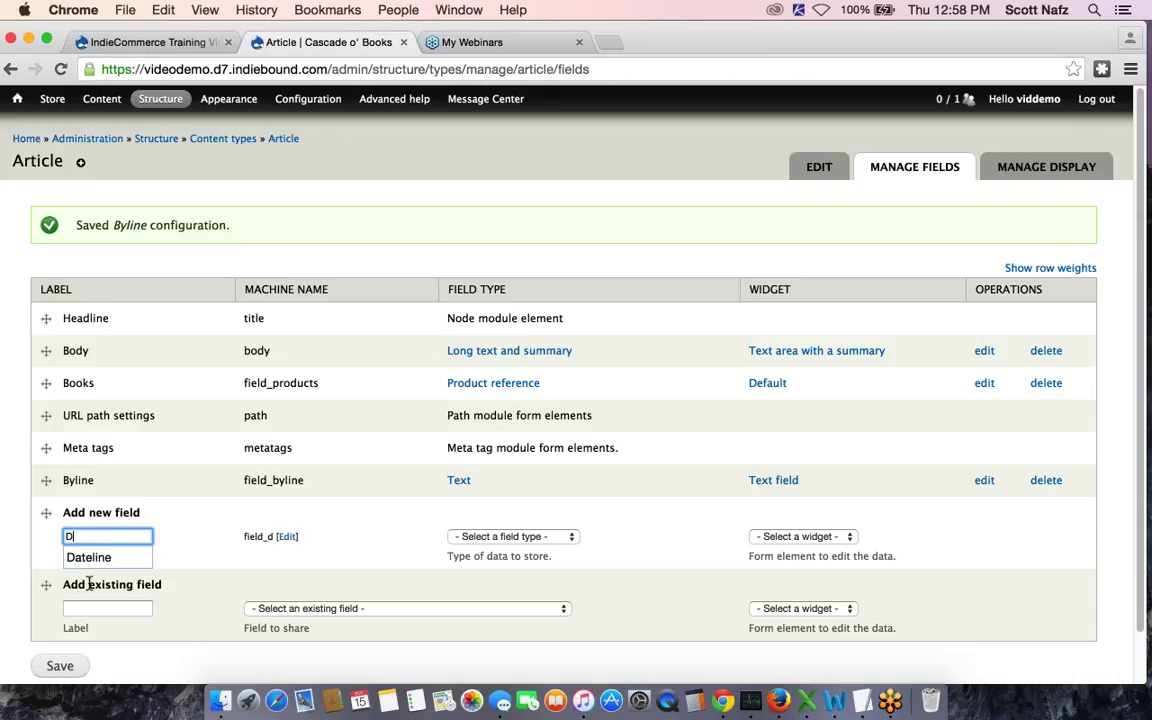
left_click(88, 557)
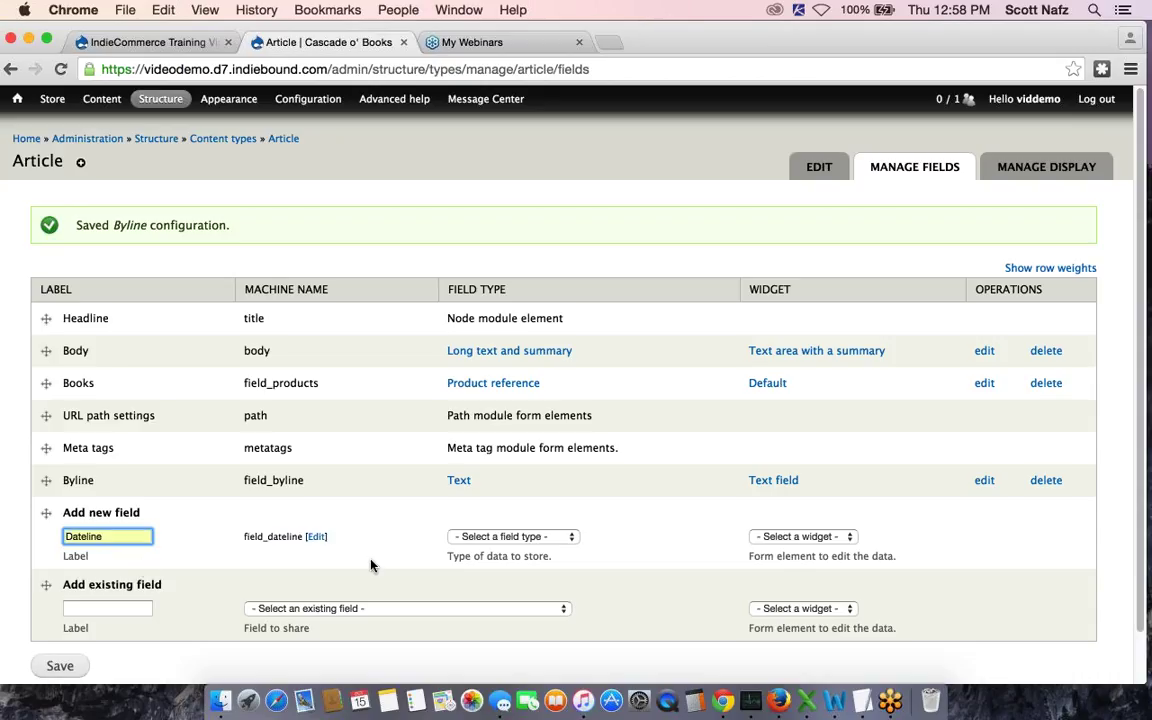
left_click(505, 538)
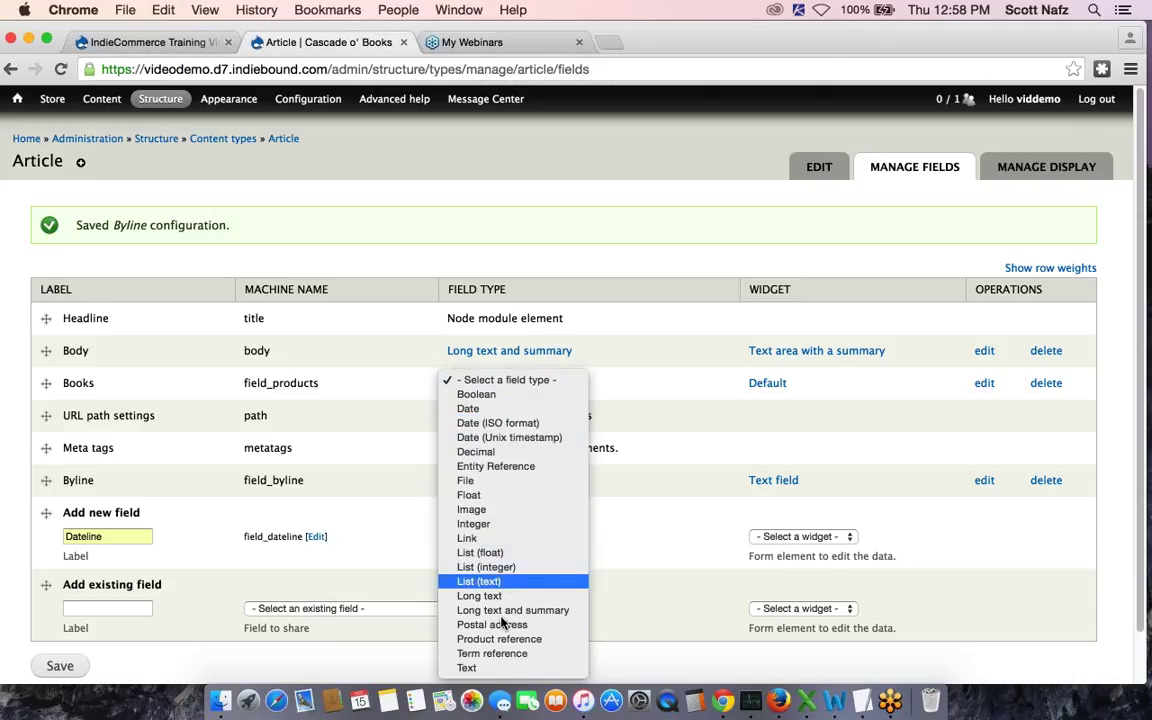
key("Escape")
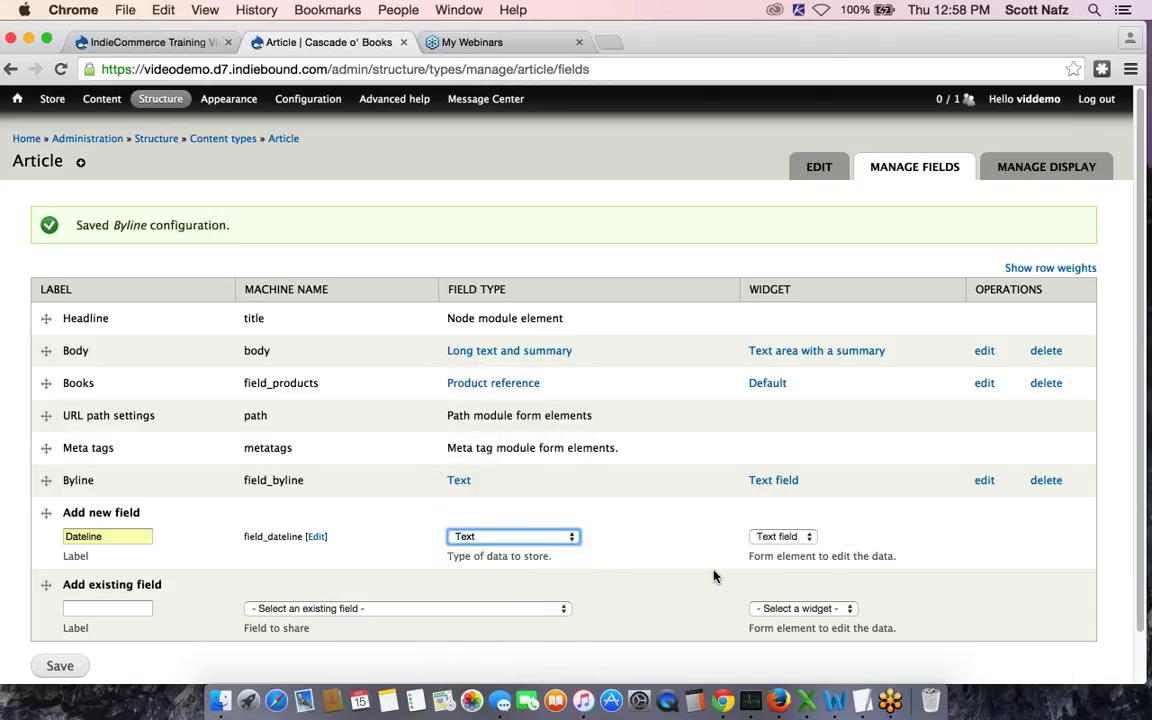
left_click(54, 670)
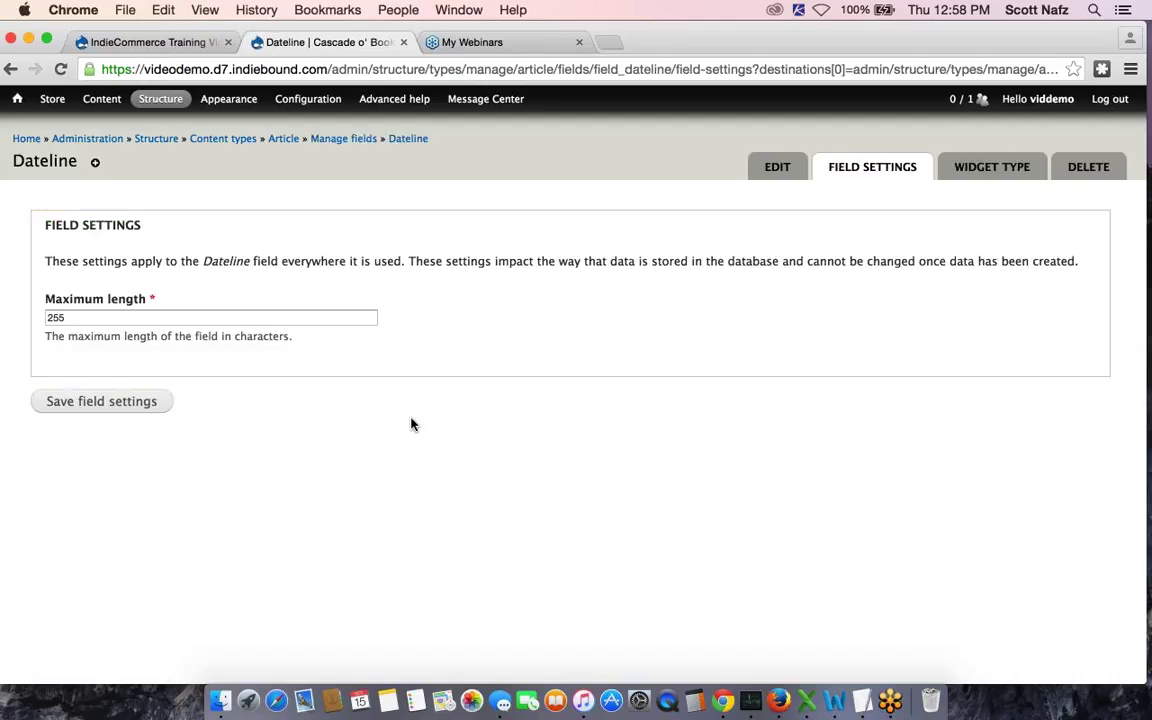
Keep Dateline's default length, tick Required field with 1 value, and save
left_click(115, 402)
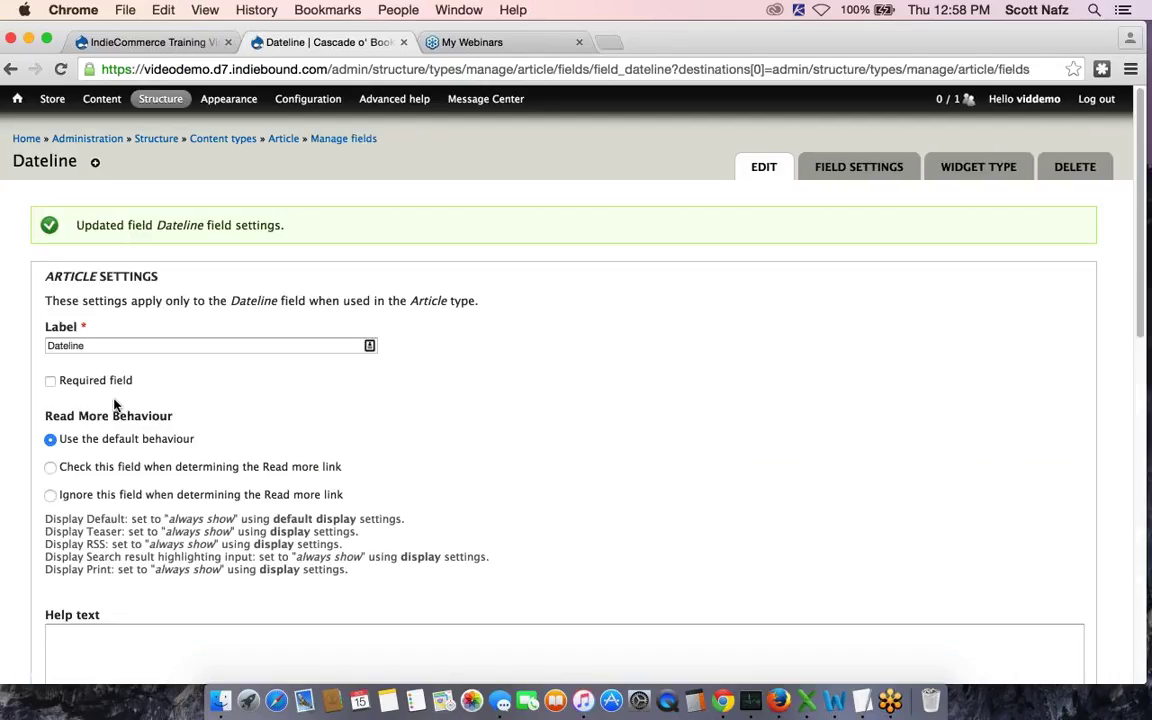
scroll(115, 404, "down", 1)
left_click(50, 313)
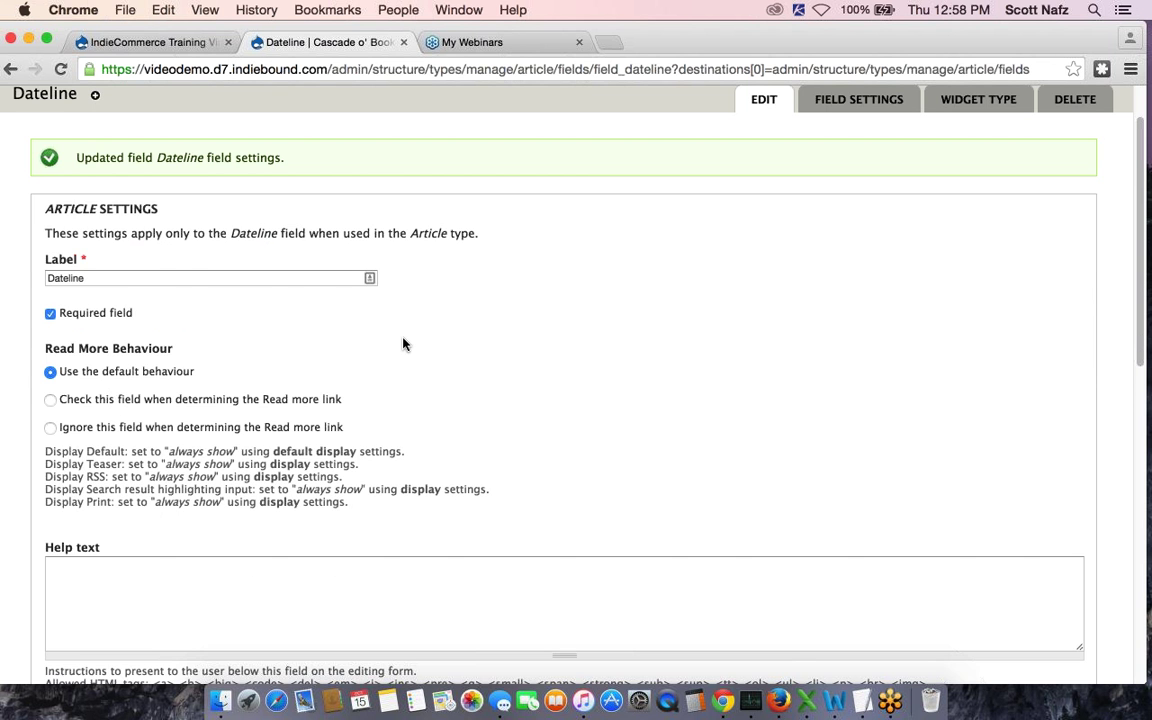
scroll(403, 340, "down", 7)
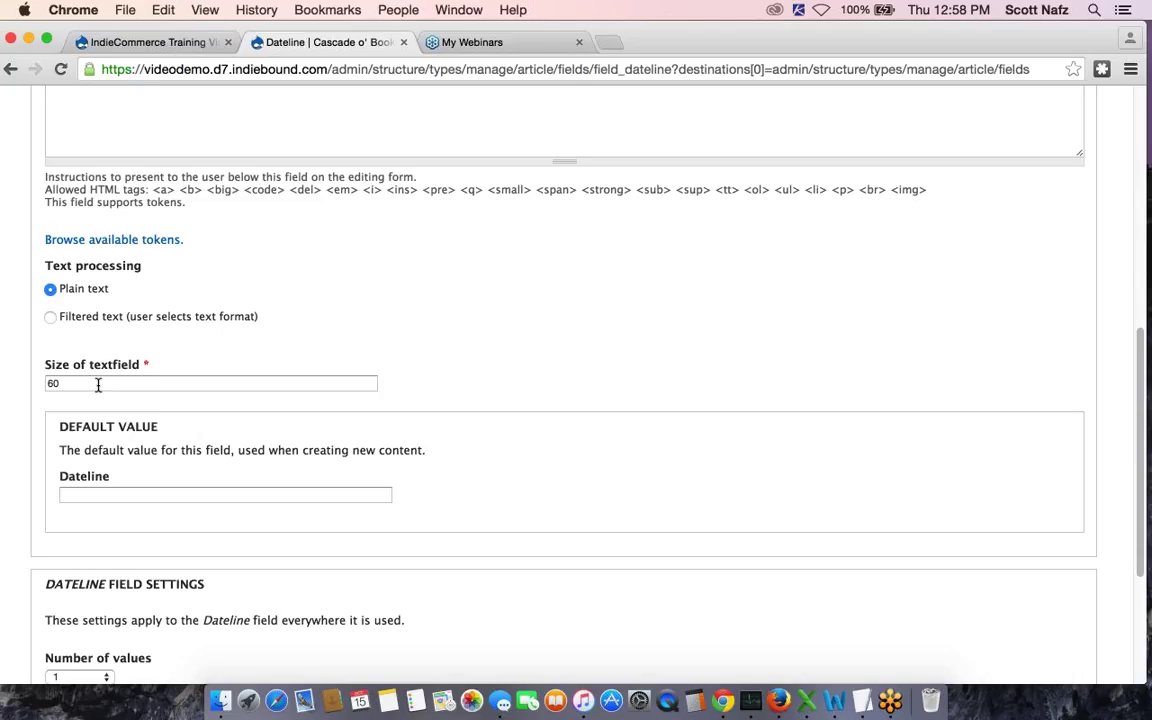
scroll(98, 388, "down", 3)
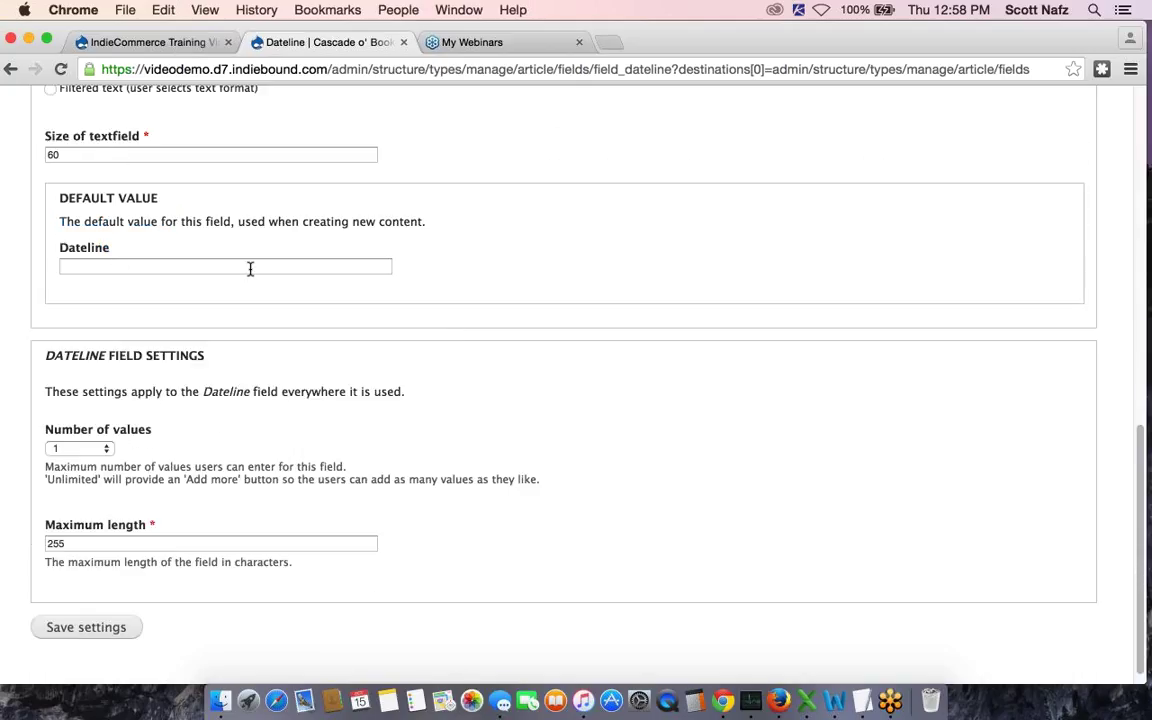
scroll(509, 318, "down", 1)
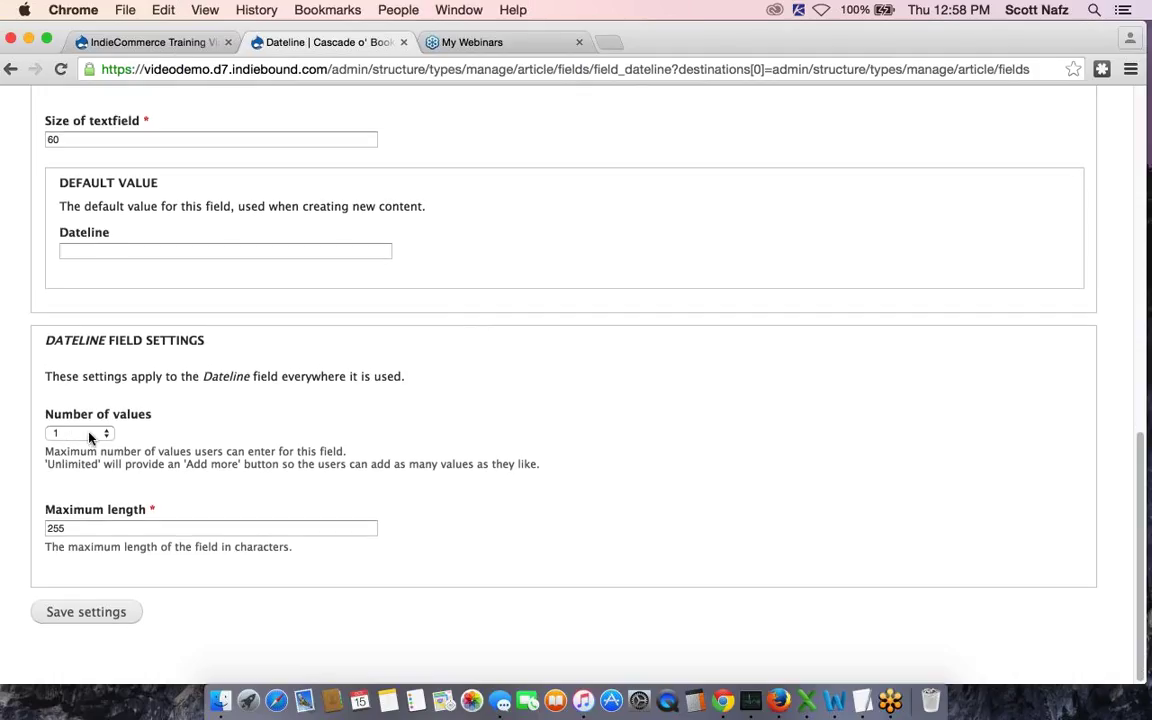
left_click(88, 613)
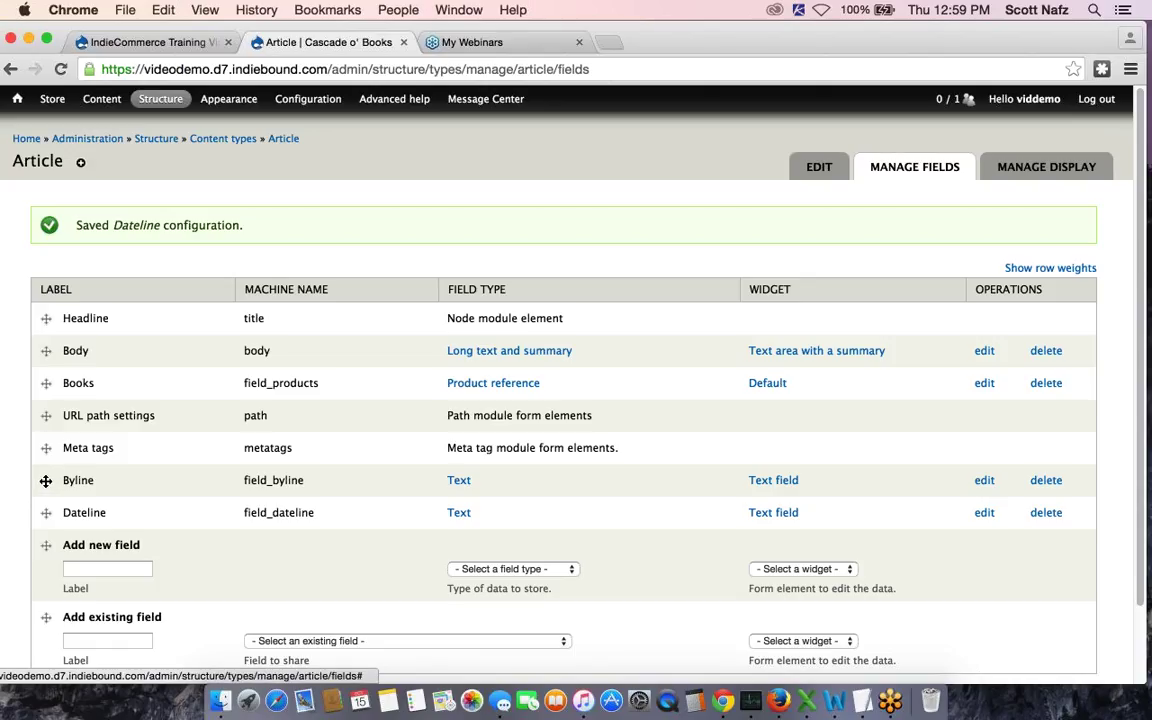
Drag Byline directly under Headline and Dateline under Byline, then save the order
left_click(47, 483)
left_click_drag(46, 403, 42, 360)
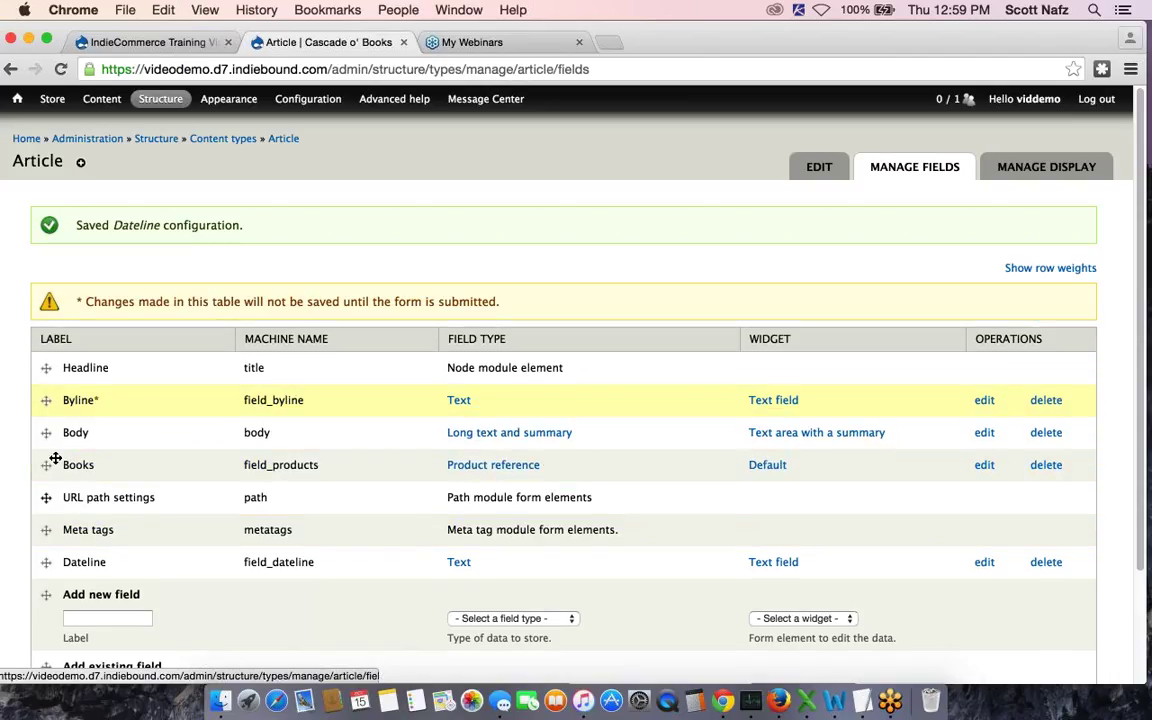
left_click_drag(46, 562, 48, 437)
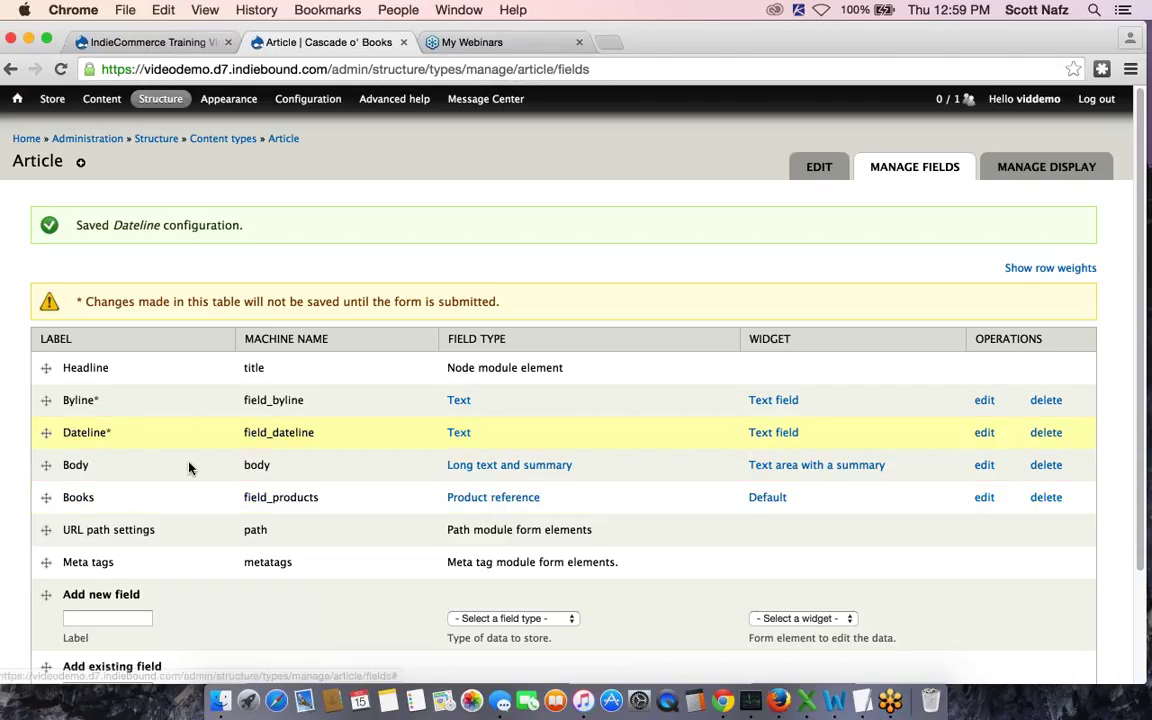
scroll(189, 467, "down", 3)
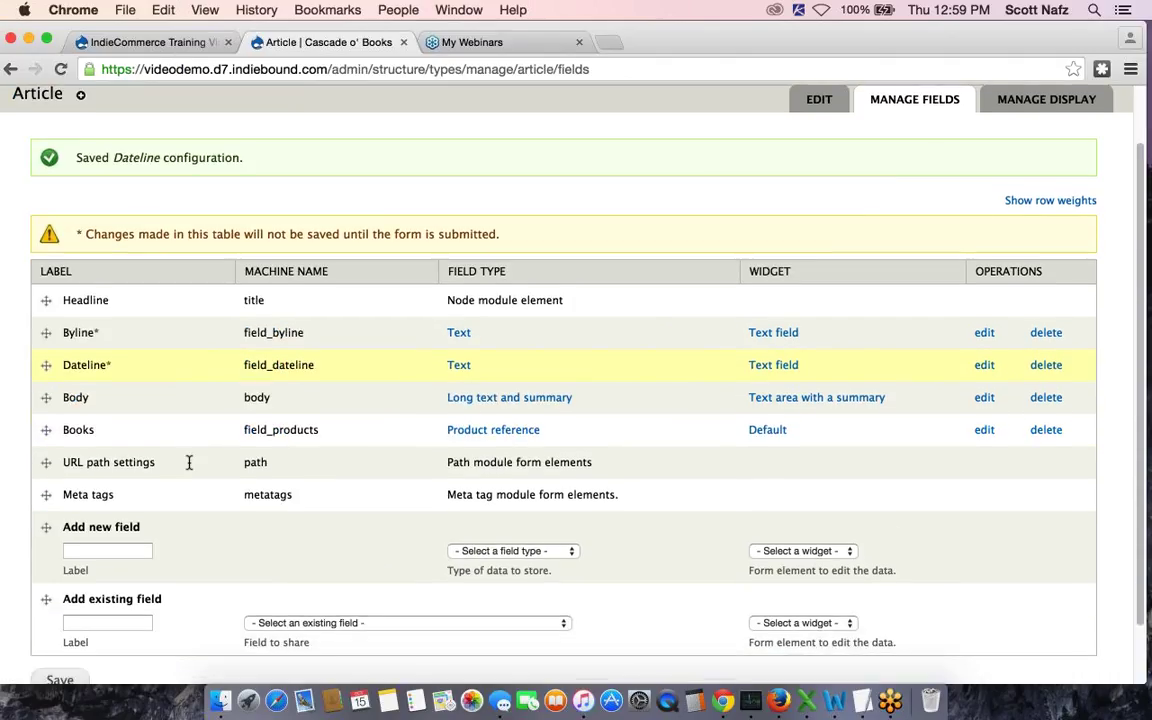
scroll(204, 480, "down", 2)
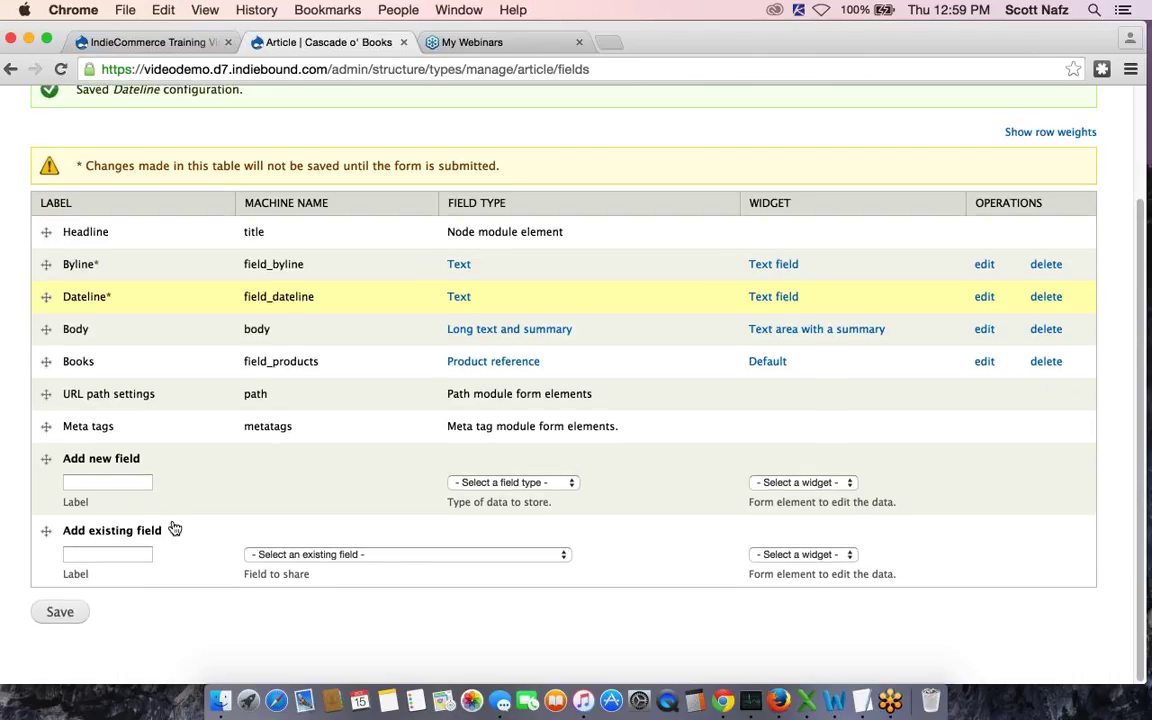
left_click(62, 611)
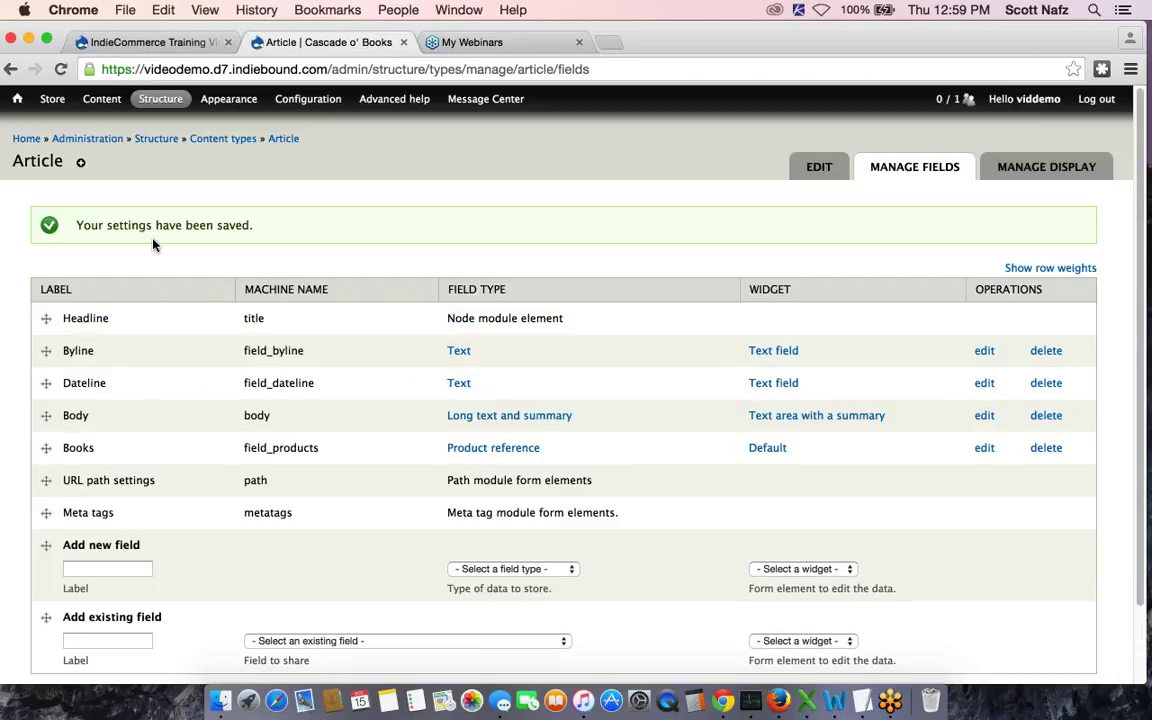
Open a blank Create Article form via Content > Add content > Article
mouse_move(110, 128)
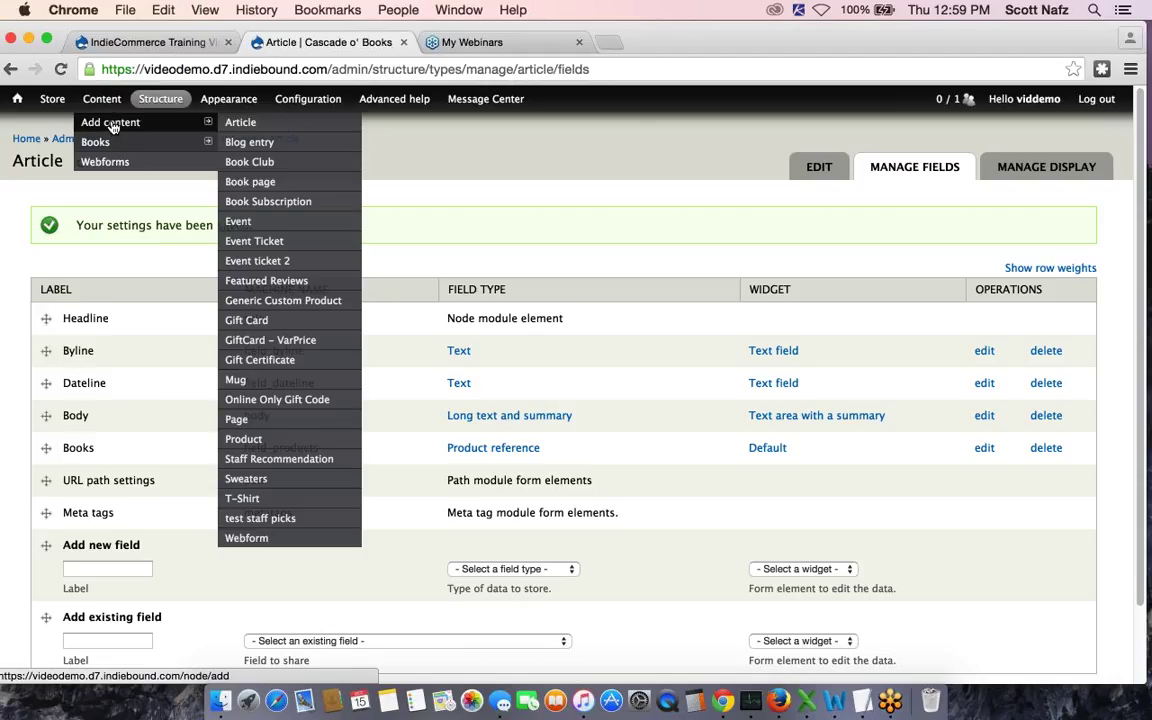
left_click(243, 124)
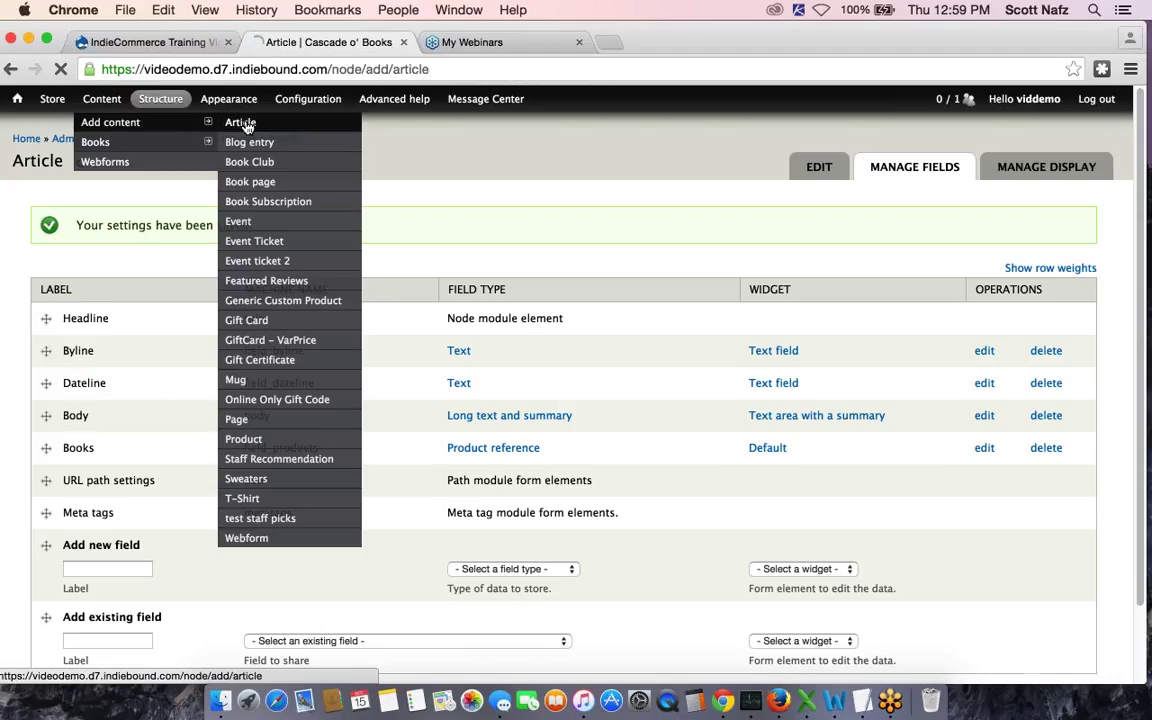
scroll(566, 178, "down", 2)
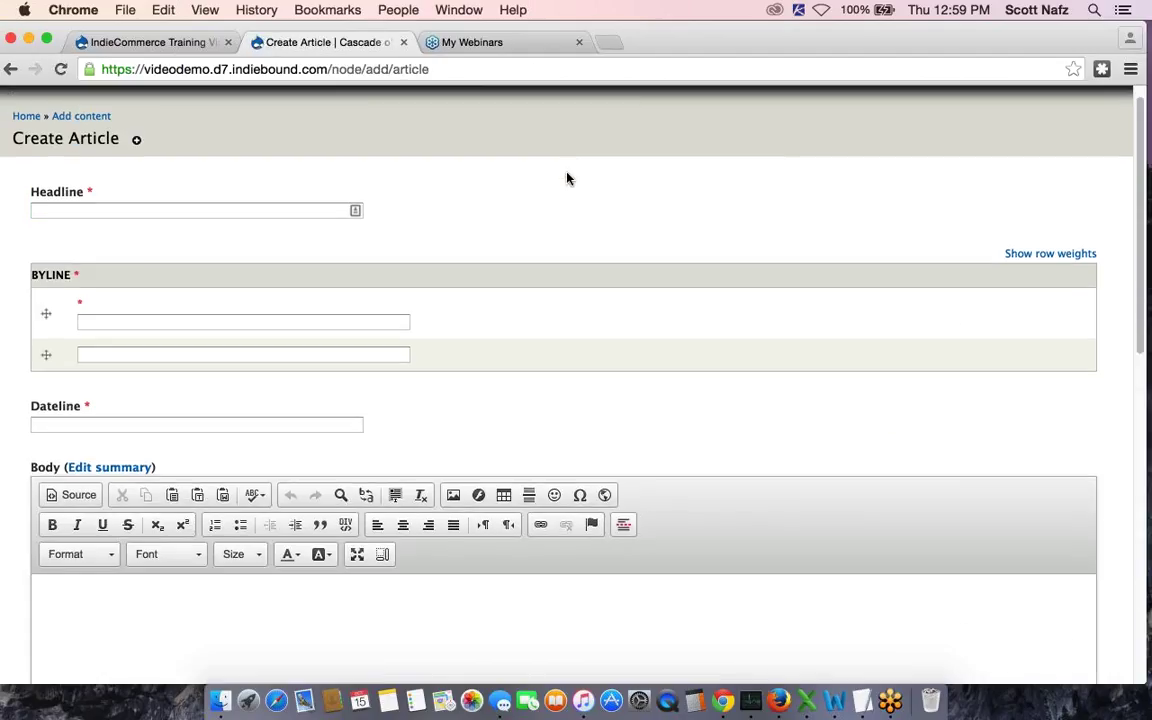
Step through Headline, both Byline entries and Dateline, then scroll to Body and Books
left_click(129, 168)
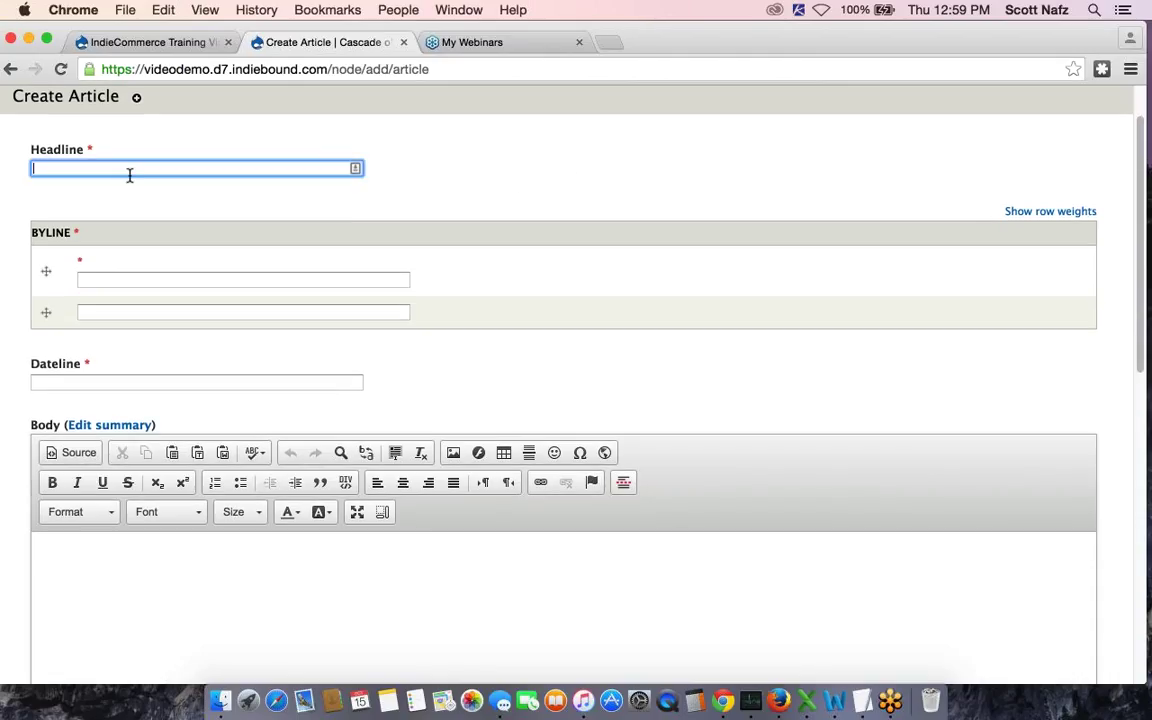
left_click(129, 278)
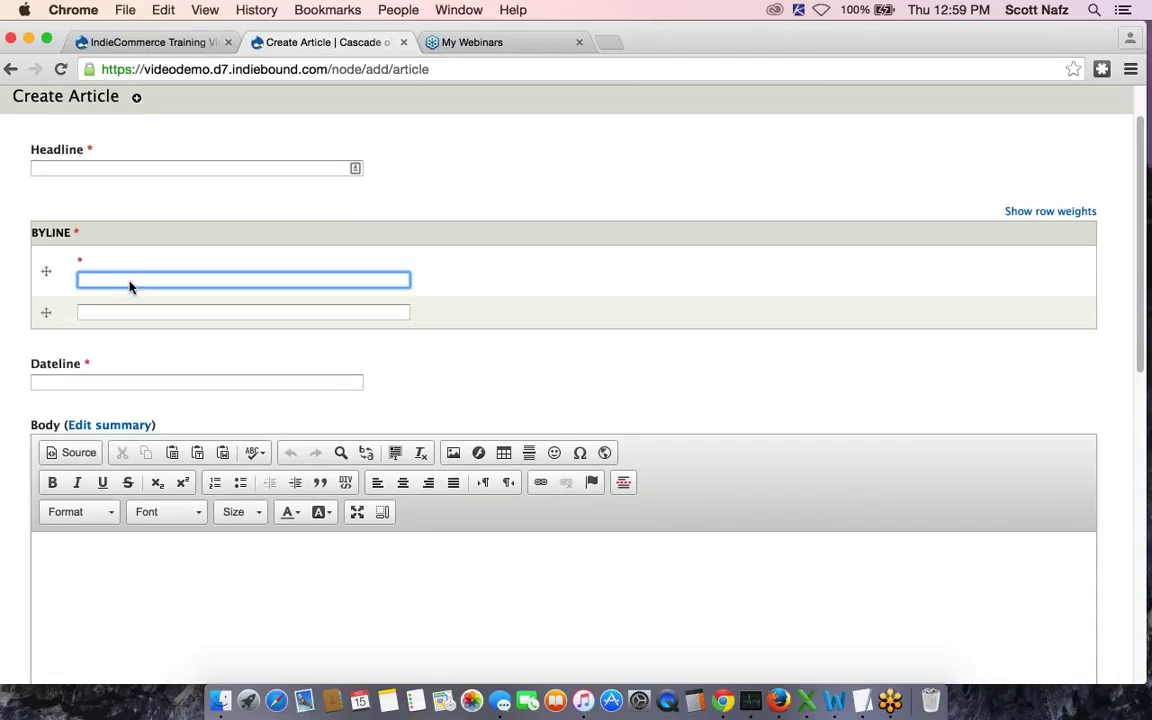
left_click(131, 312)
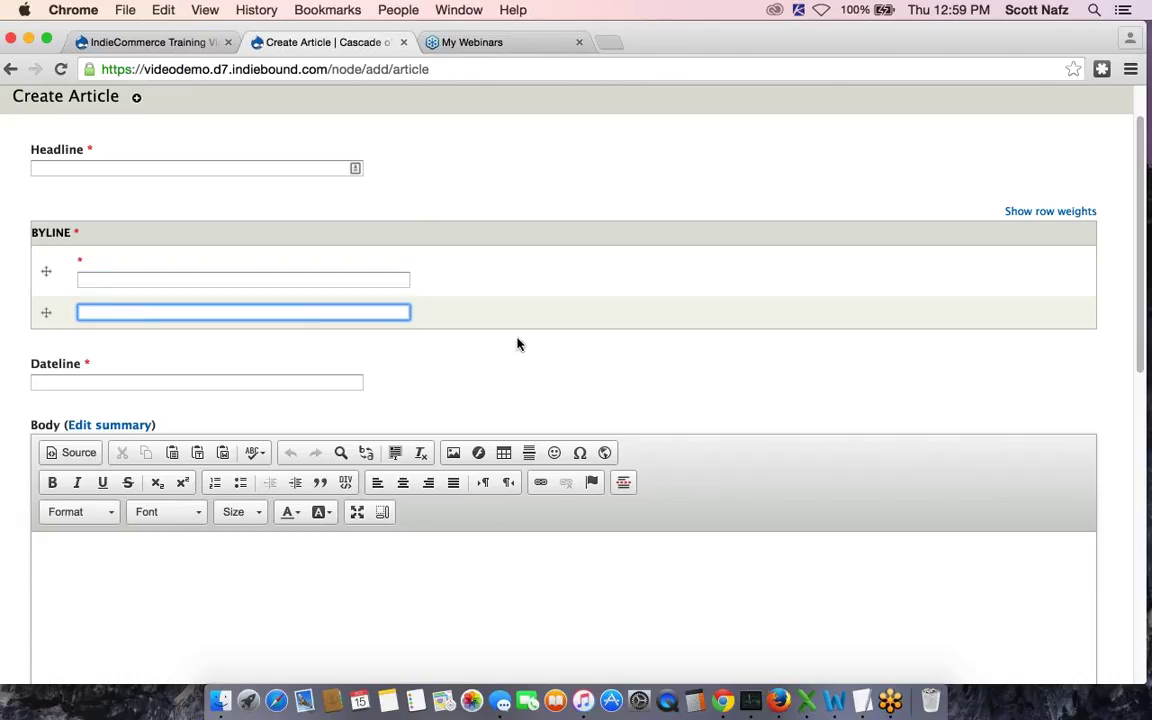
left_click(316, 383)
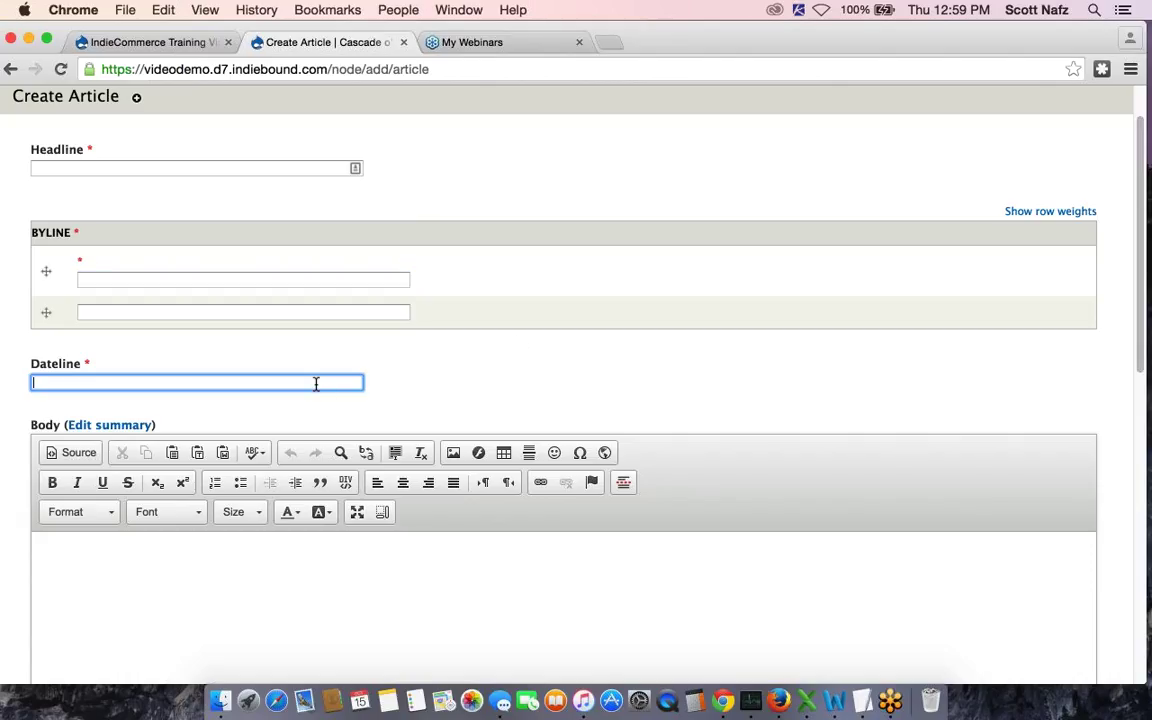
scroll(528, 374, "down", 3)
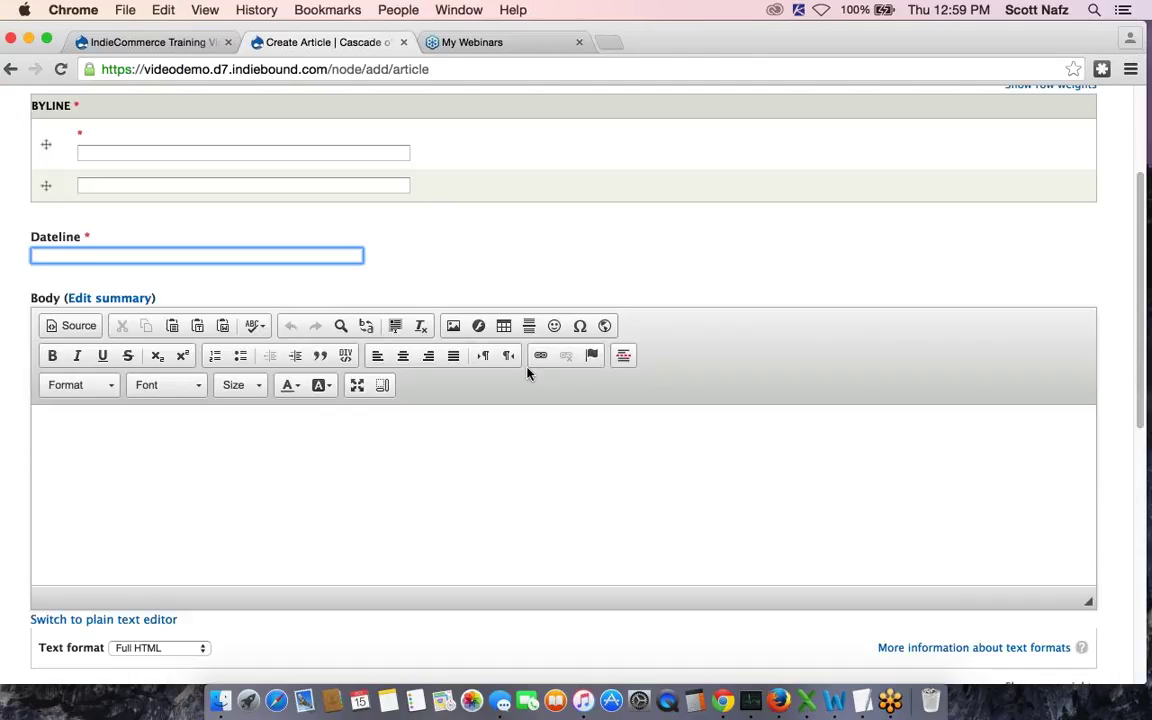
scroll(142, 216, "down", 5)
scroll(145, 230, "up", 1)
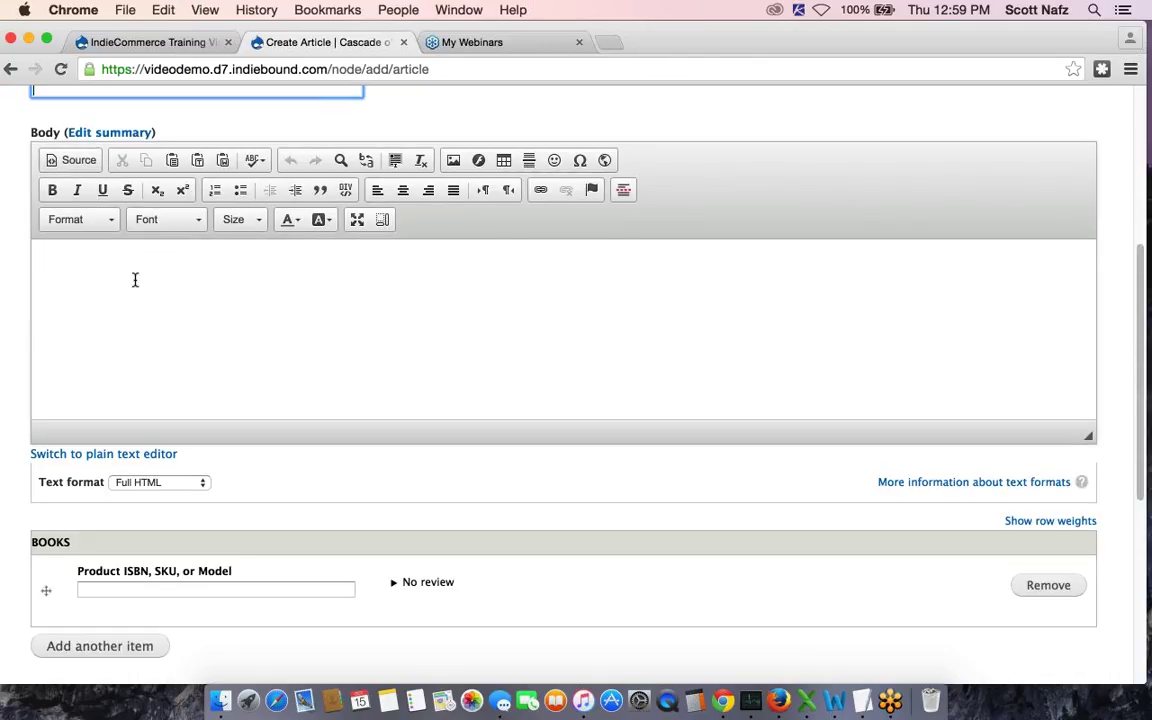
scroll(248, 285, "down", 1)
scroll(220, 310, "down", 5)
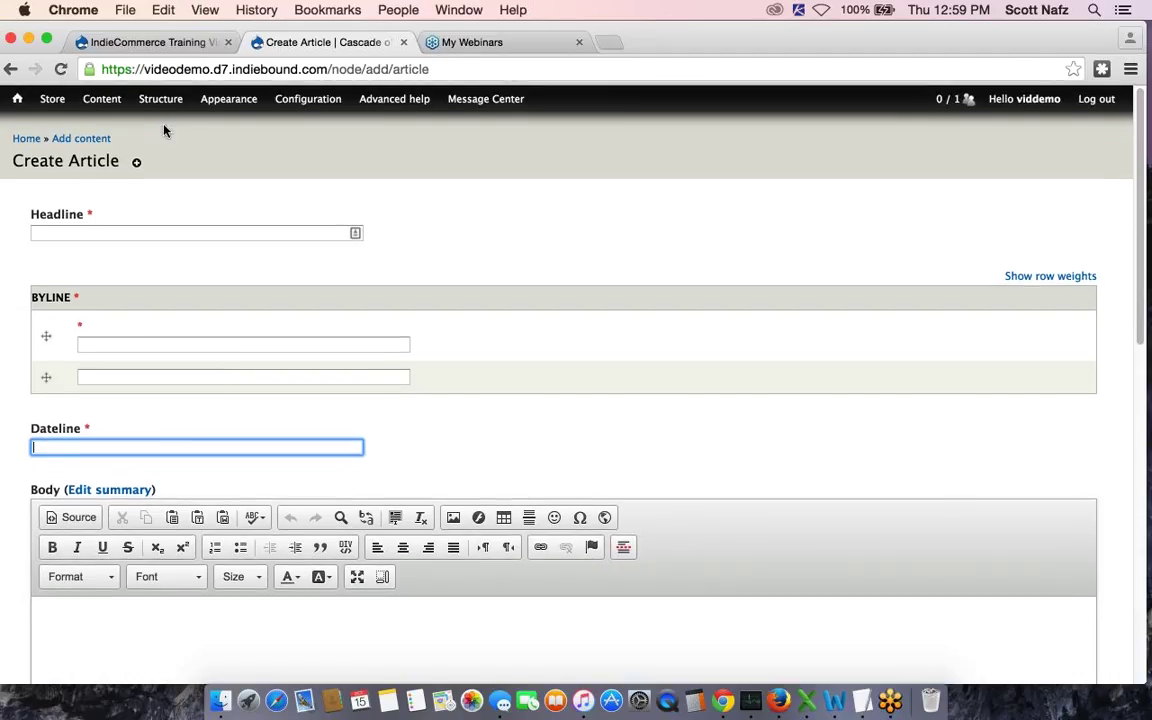
Go to Structure > Content types > Article > Manage fields
mouse_move(160, 98)
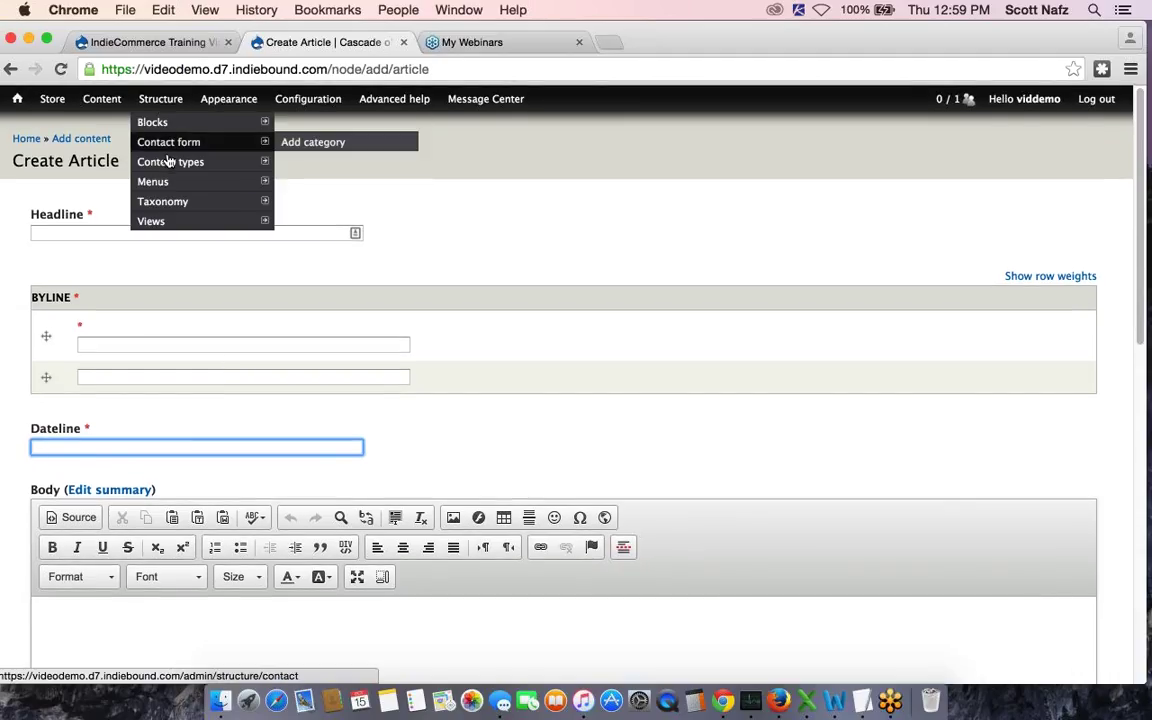
mouse_move(236, 162)
mouse_move(304, 204)
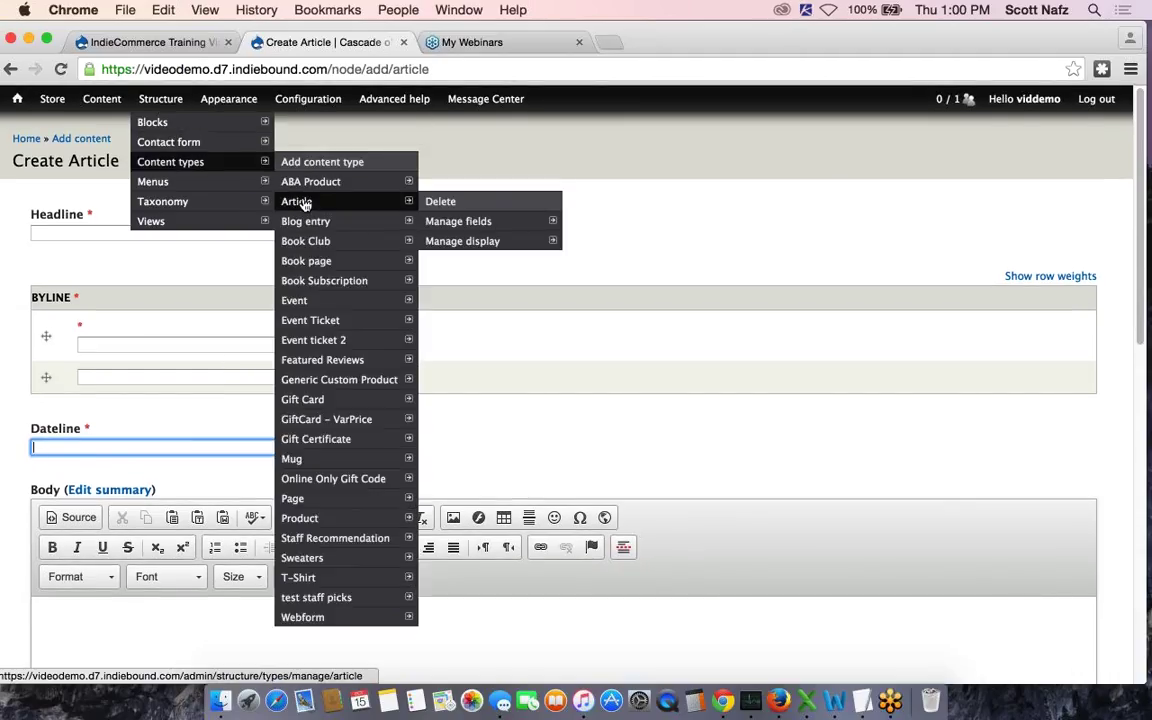
left_click(464, 224)
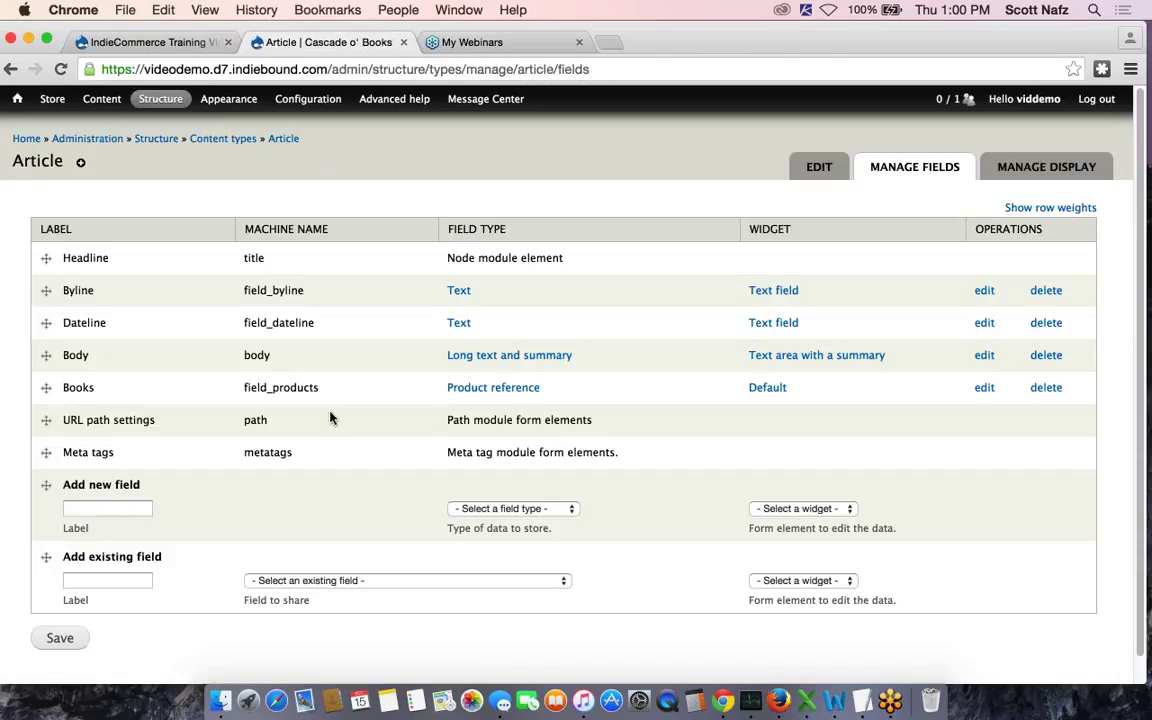
Choose existing field_files (Files) under Add existing field, keeping the File widget
scroll(330, 418, "down", 1)
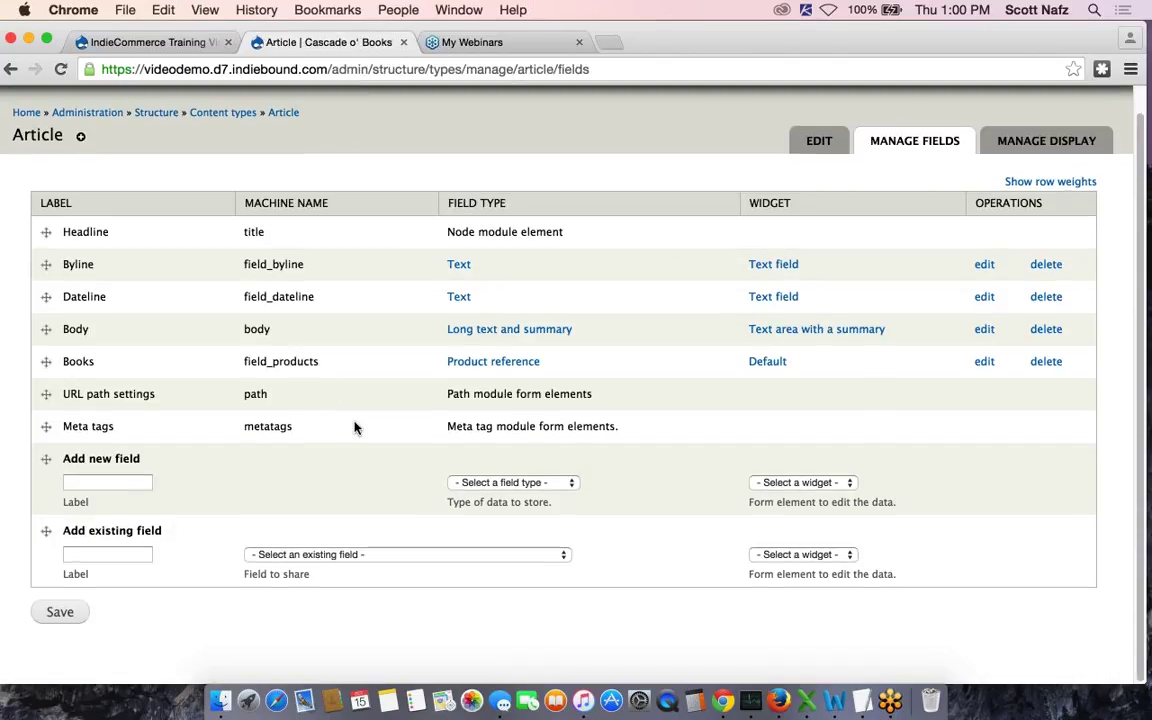
left_click(342, 554)
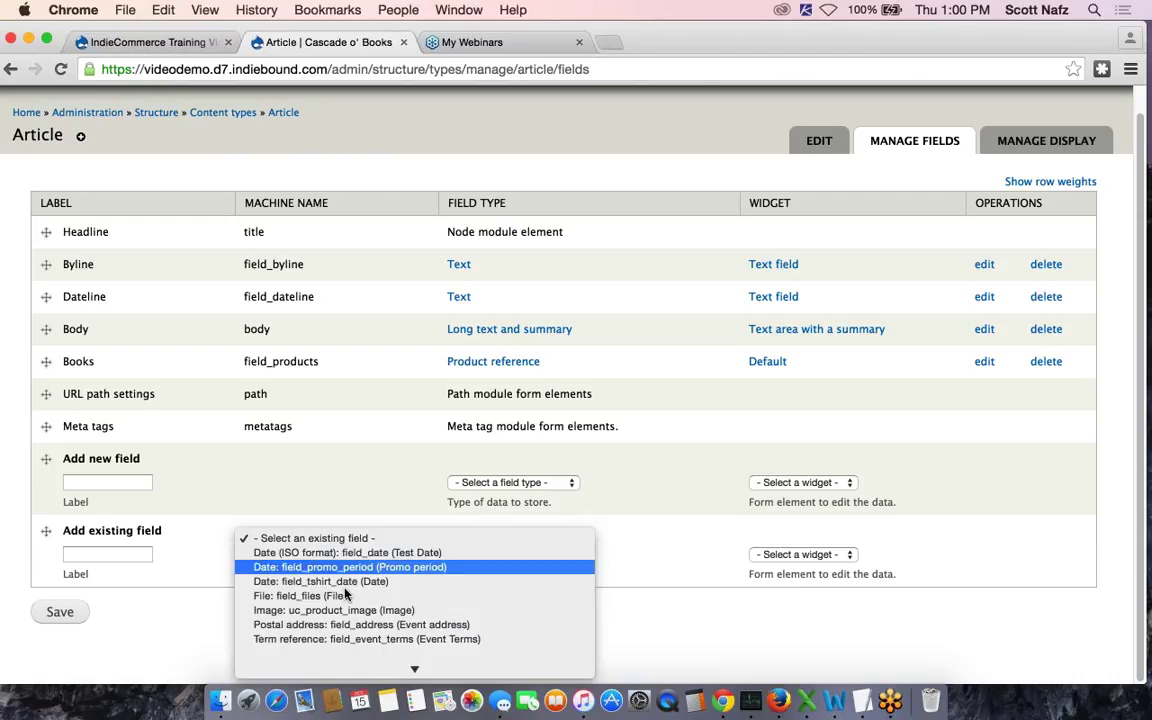
scroll(345, 595, "down", 2)
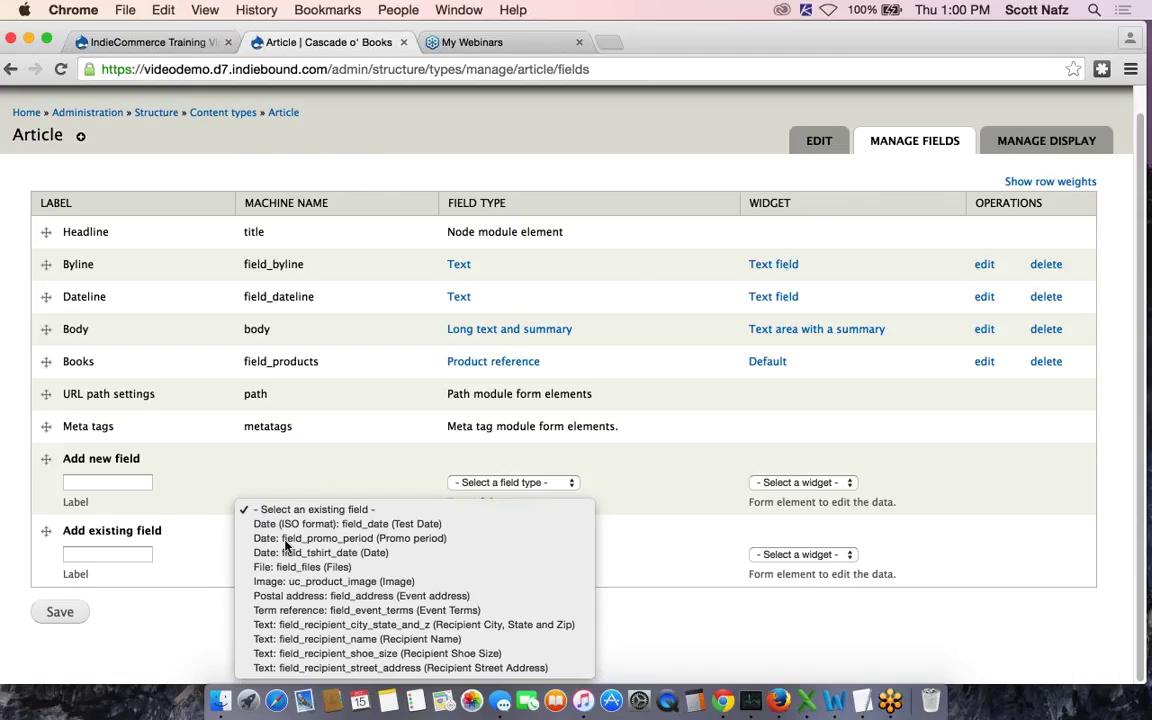
left_click(310, 575)
left_click(310, 575)
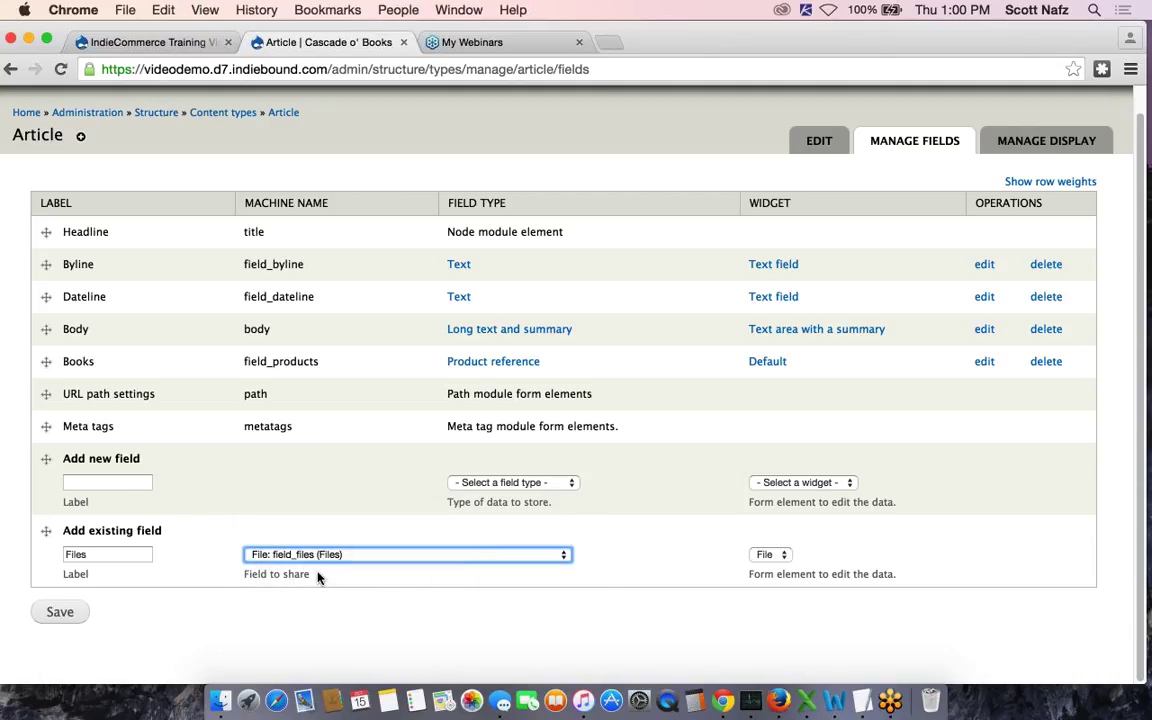
left_click(765, 556)
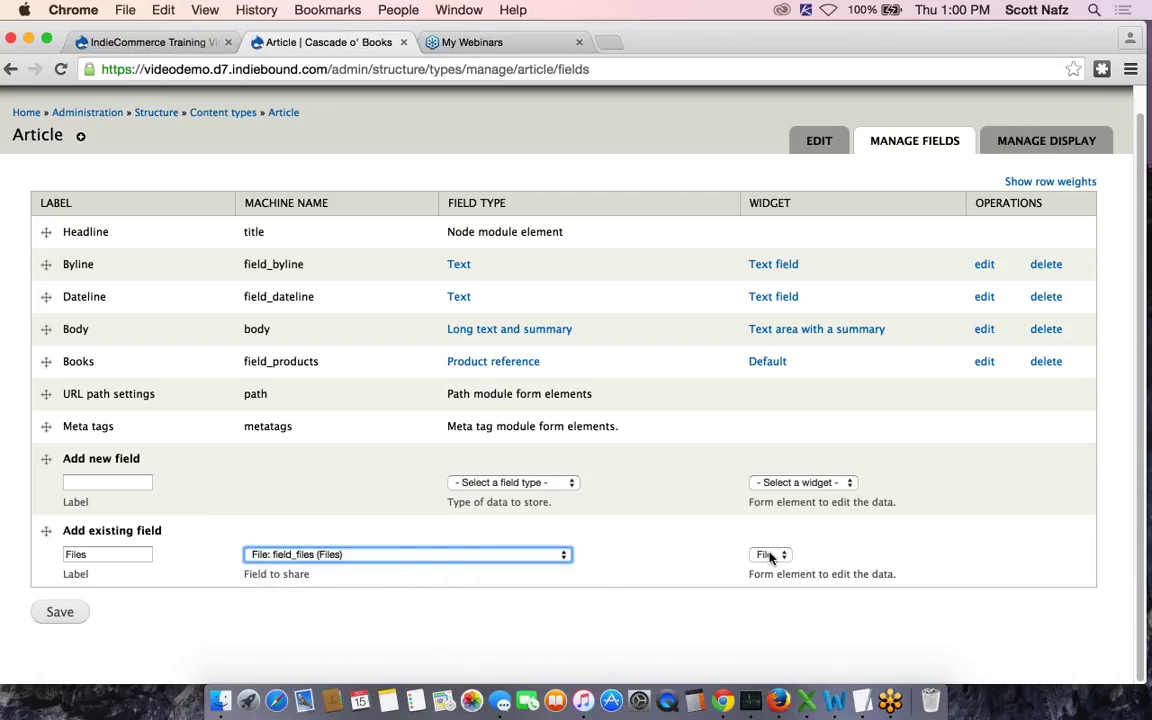
left_click(697, 556)
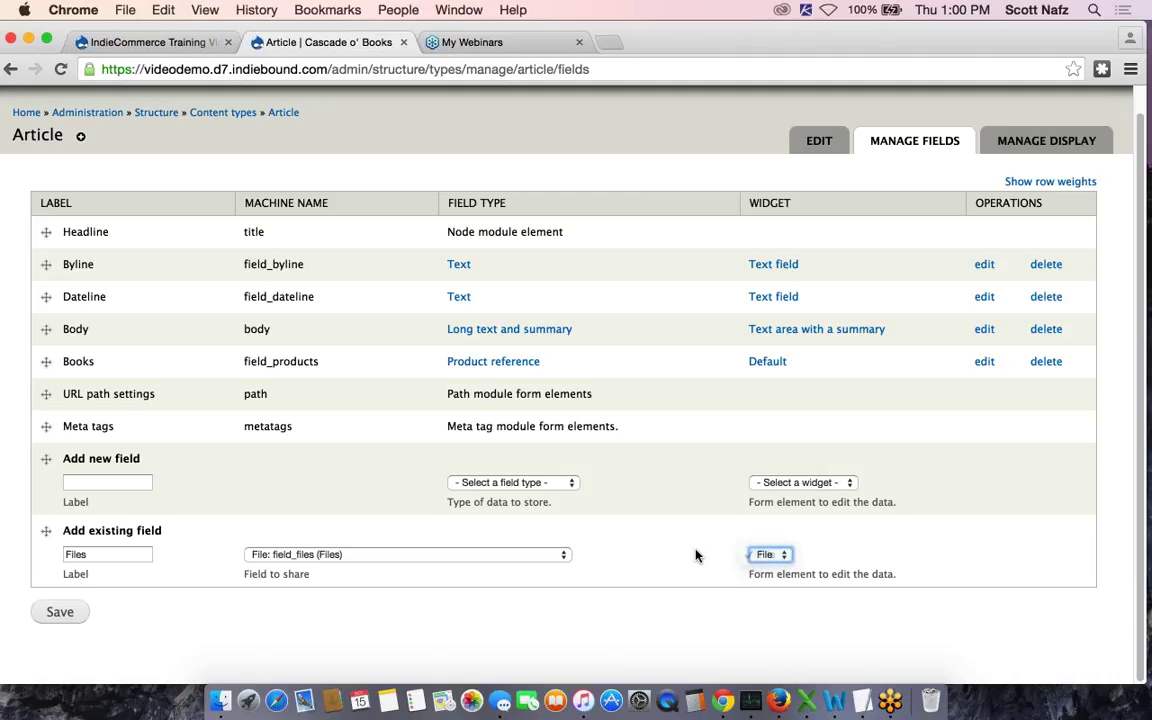
Add the Files field to Article and set allowed extensions to 'txt, pdf'
left_click(62, 615)
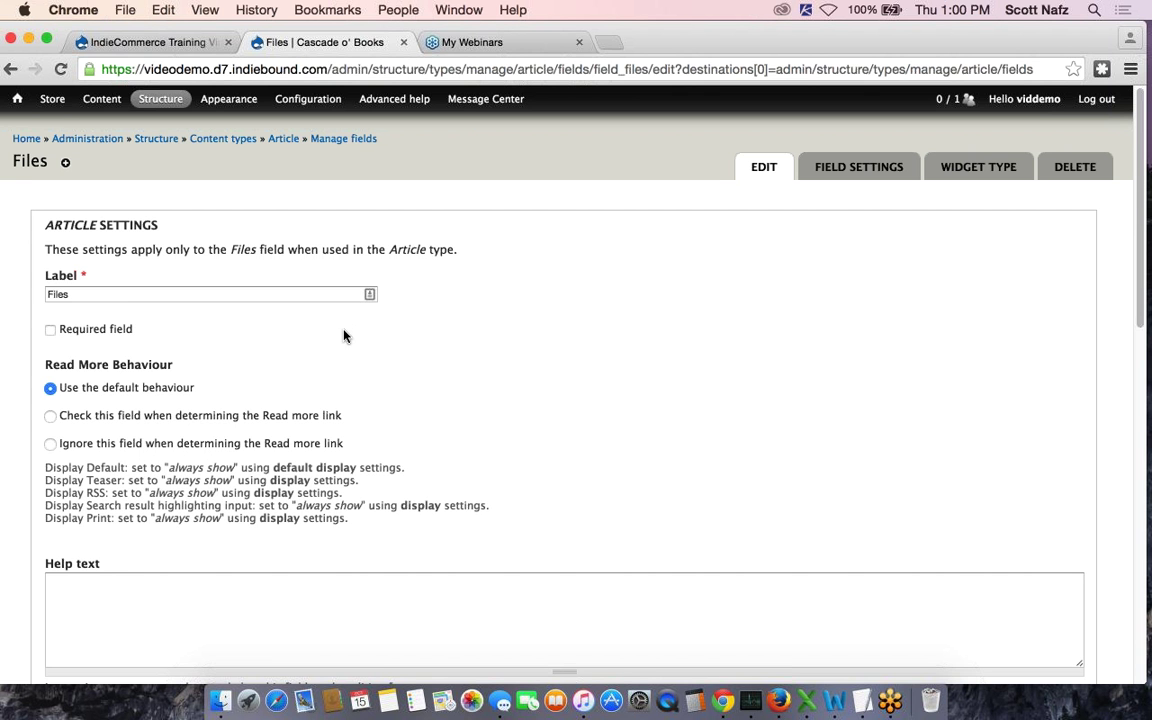
scroll(343, 336, "down", 10)
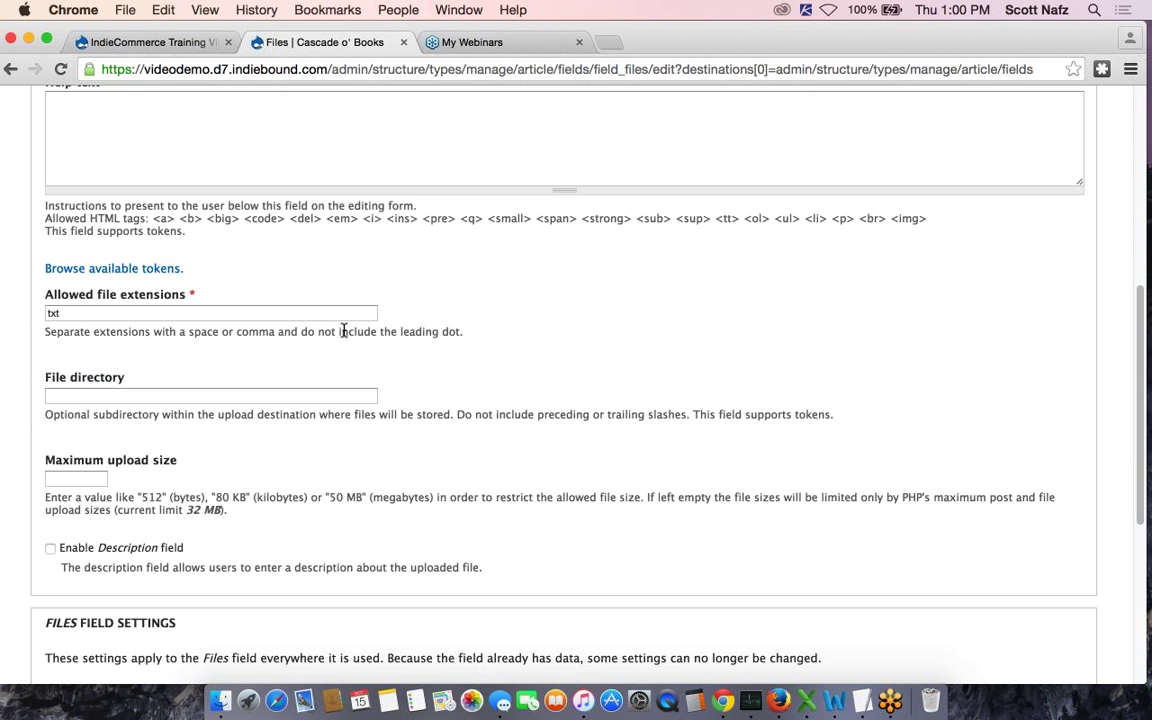
left_click(100, 313)
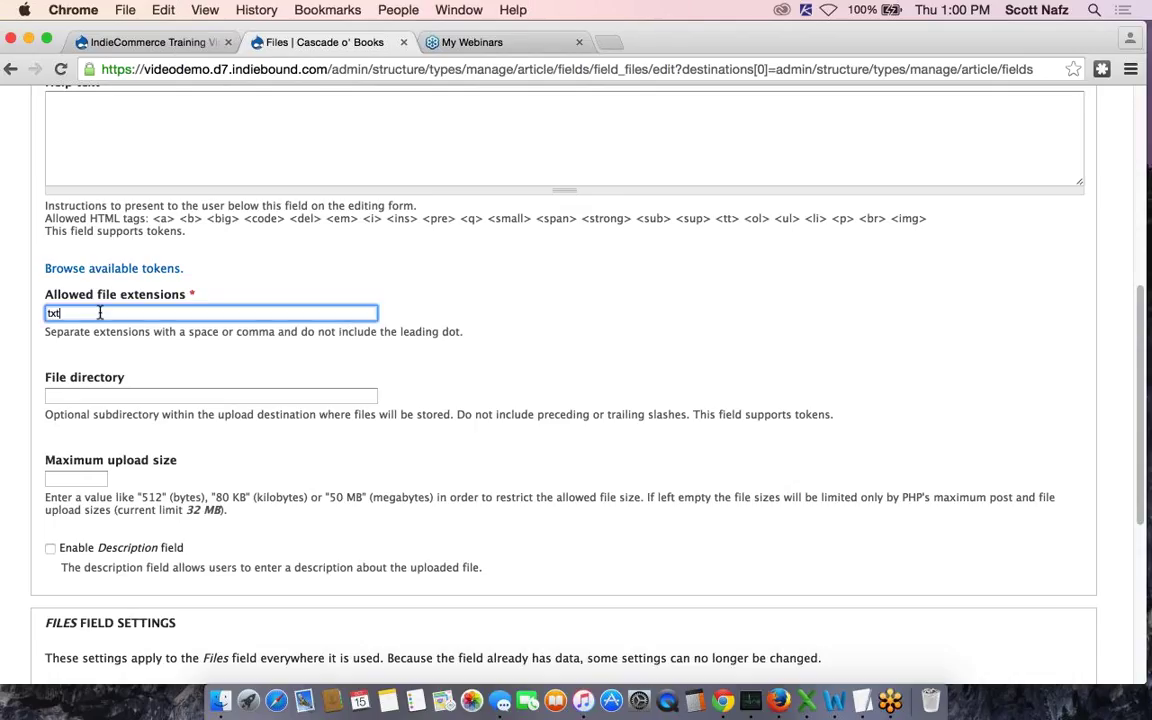
type(",")
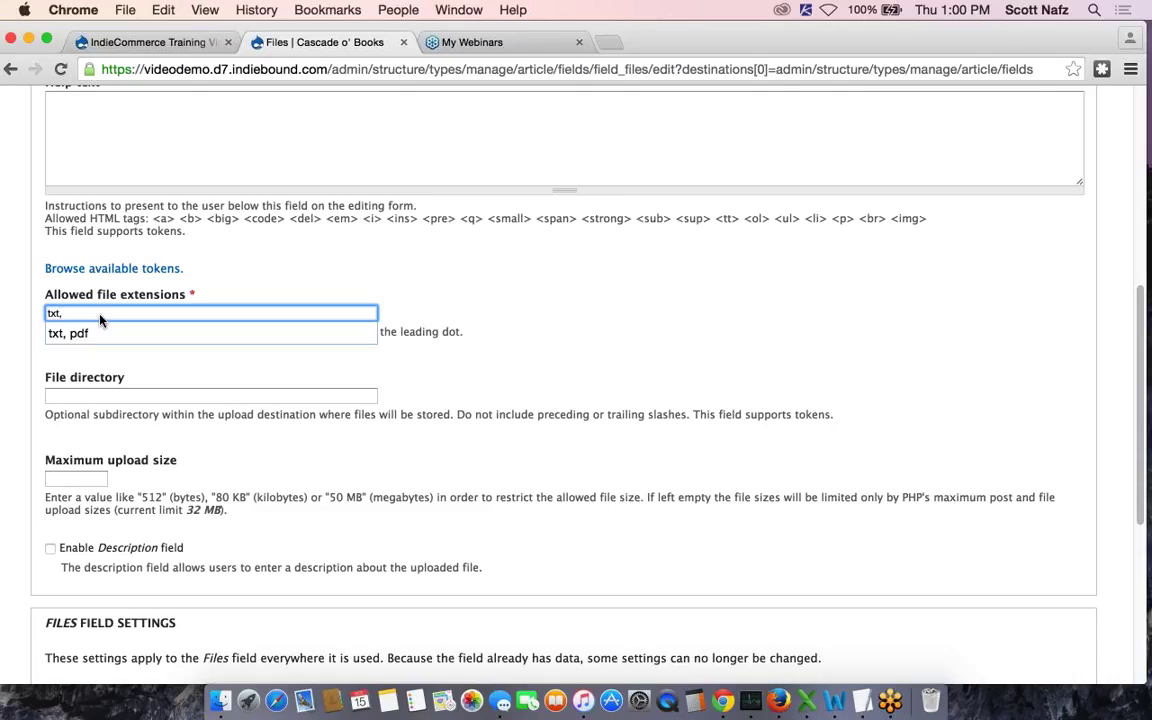
left_click(108, 333)
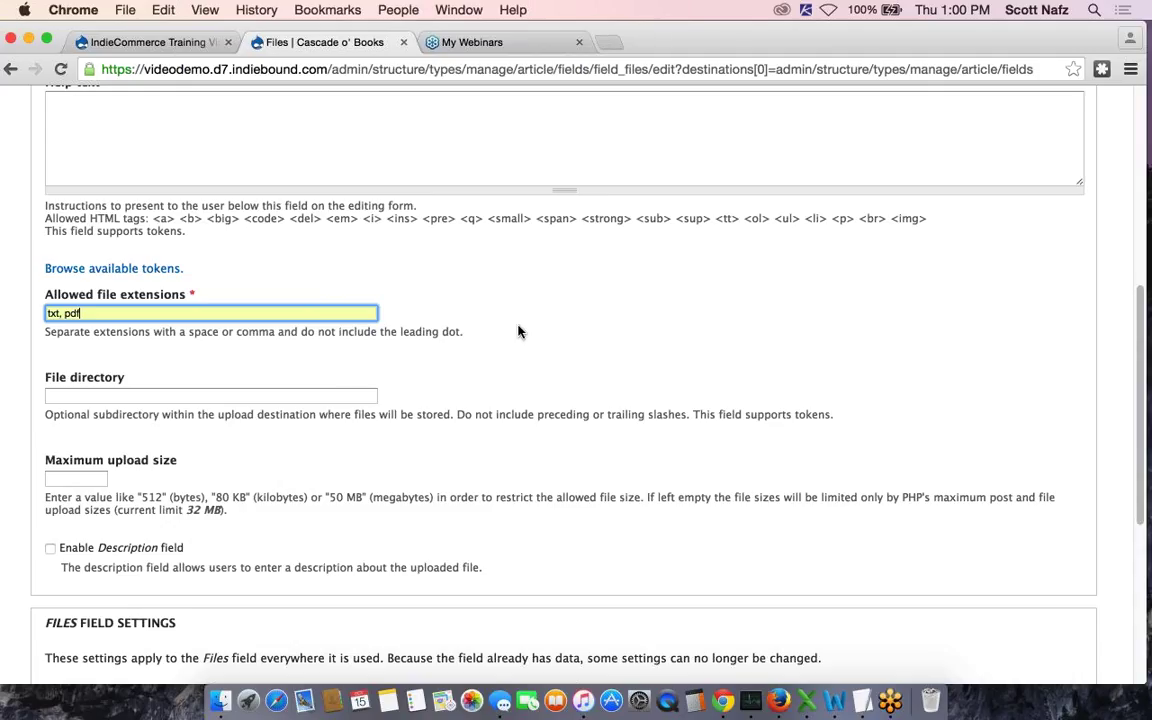
Set the maximum upload size to 3 MB and save the Files settings
scroll(518, 332, "down", 1)
scroll(518, 332, "down", 2)
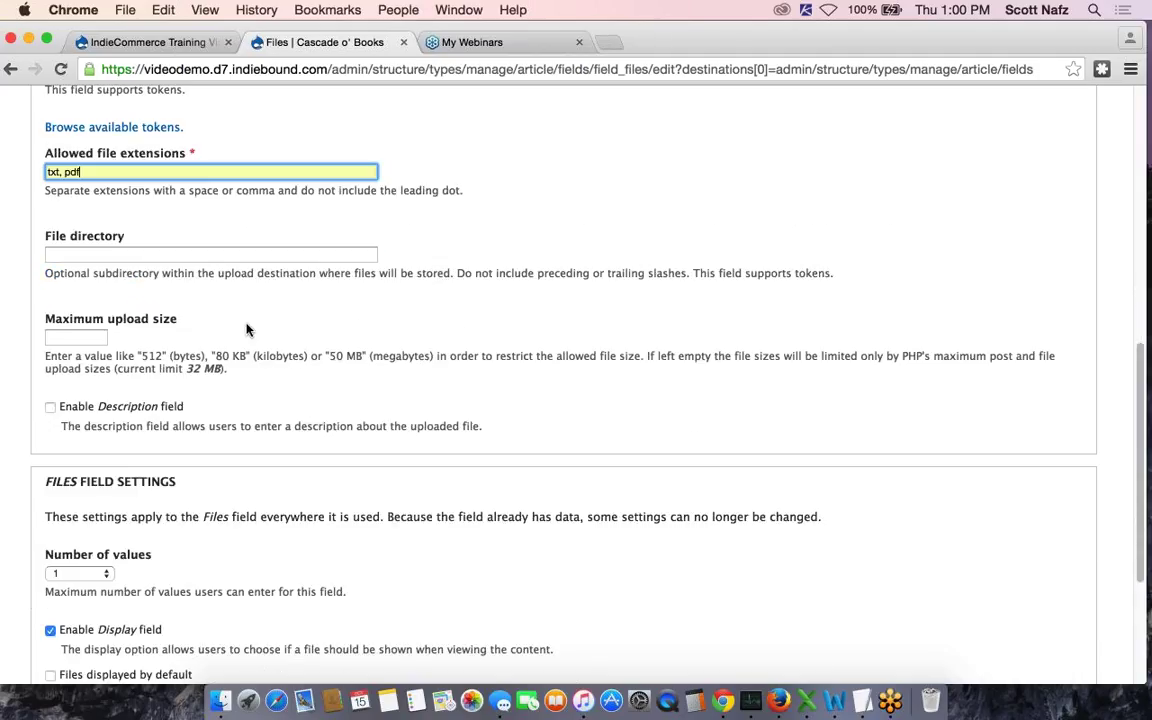
left_click(68, 336)
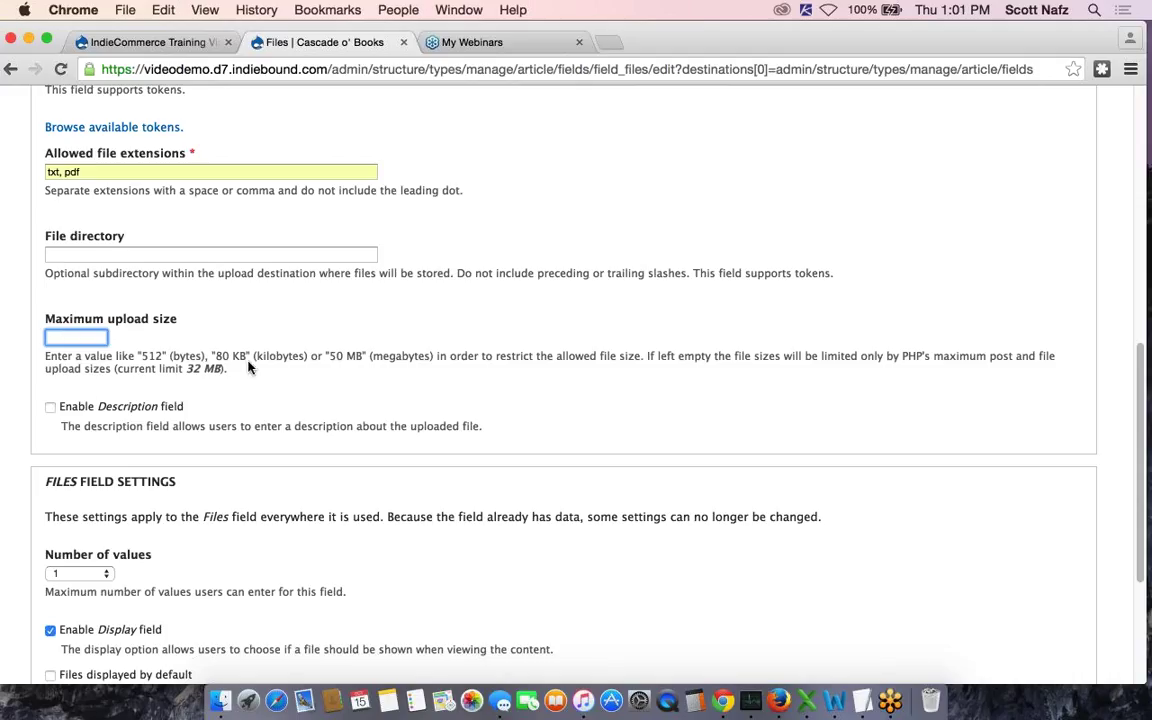
type("3")
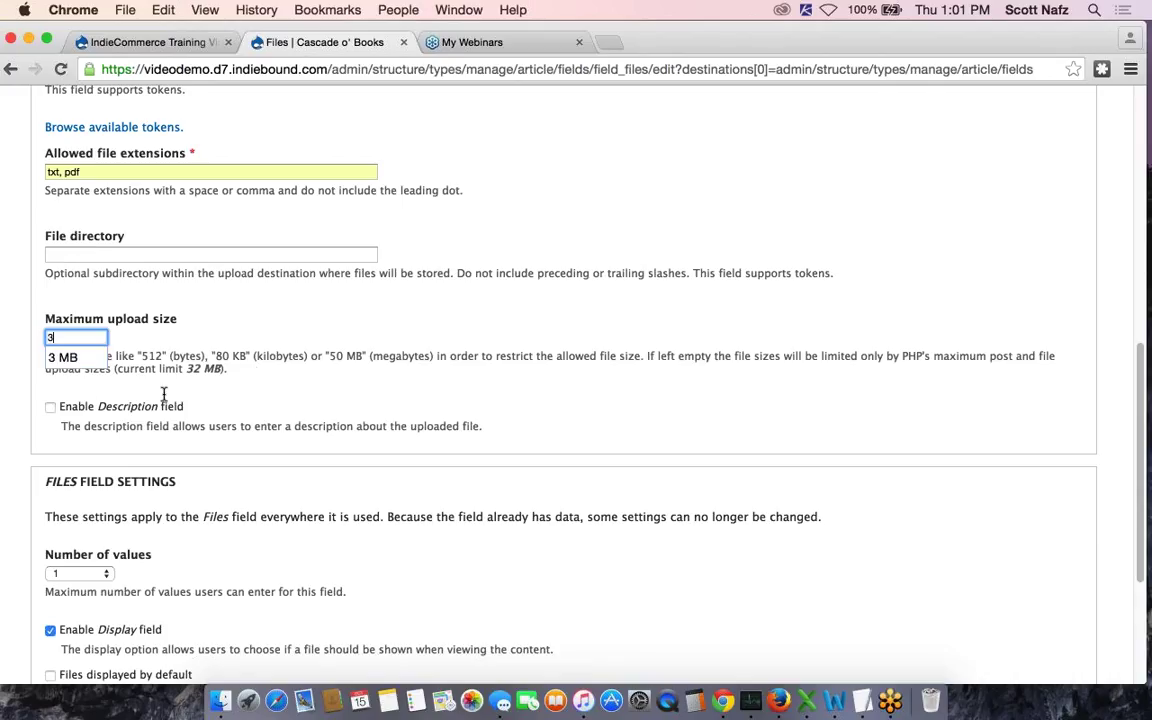
left_click(82, 355)
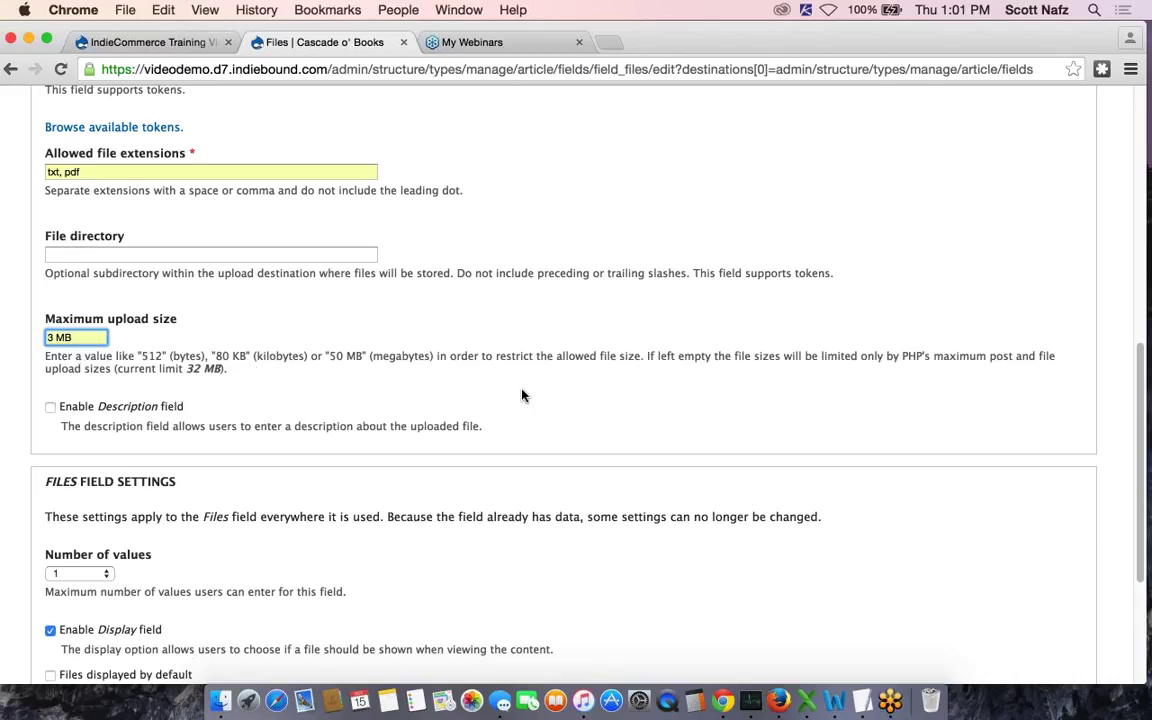
scroll(522, 395, "down", 2)
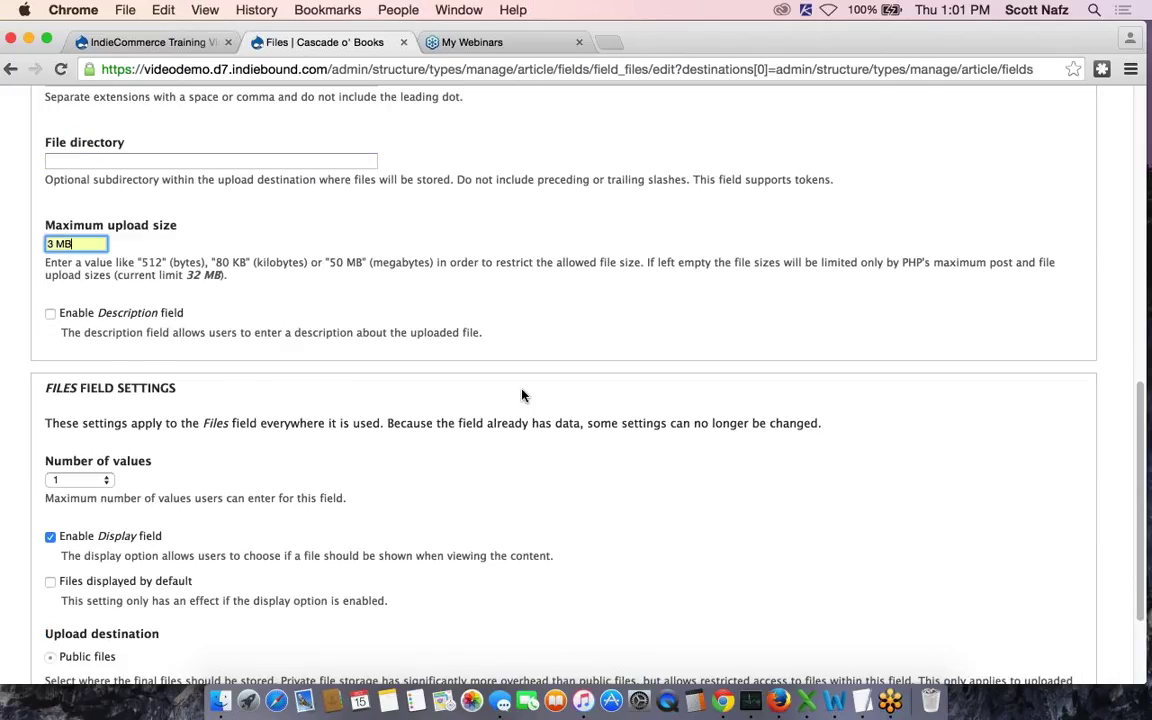
scroll(522, 395, "down", 2)
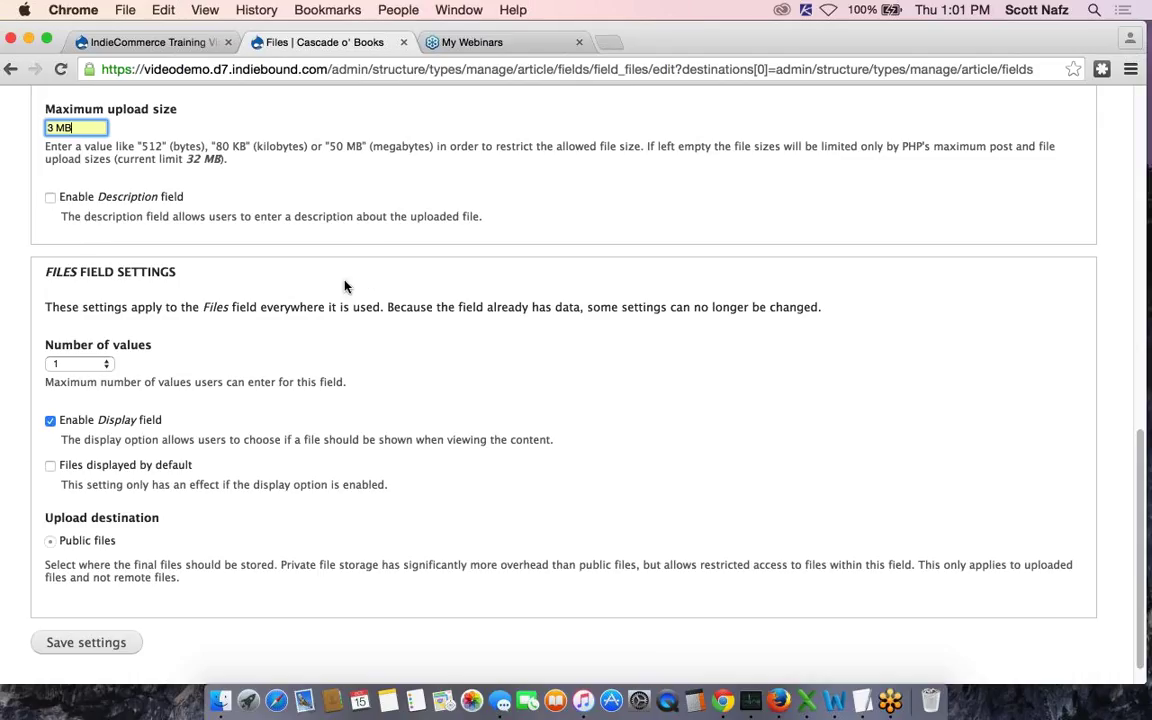
scroll(345, 287, "down", 1)
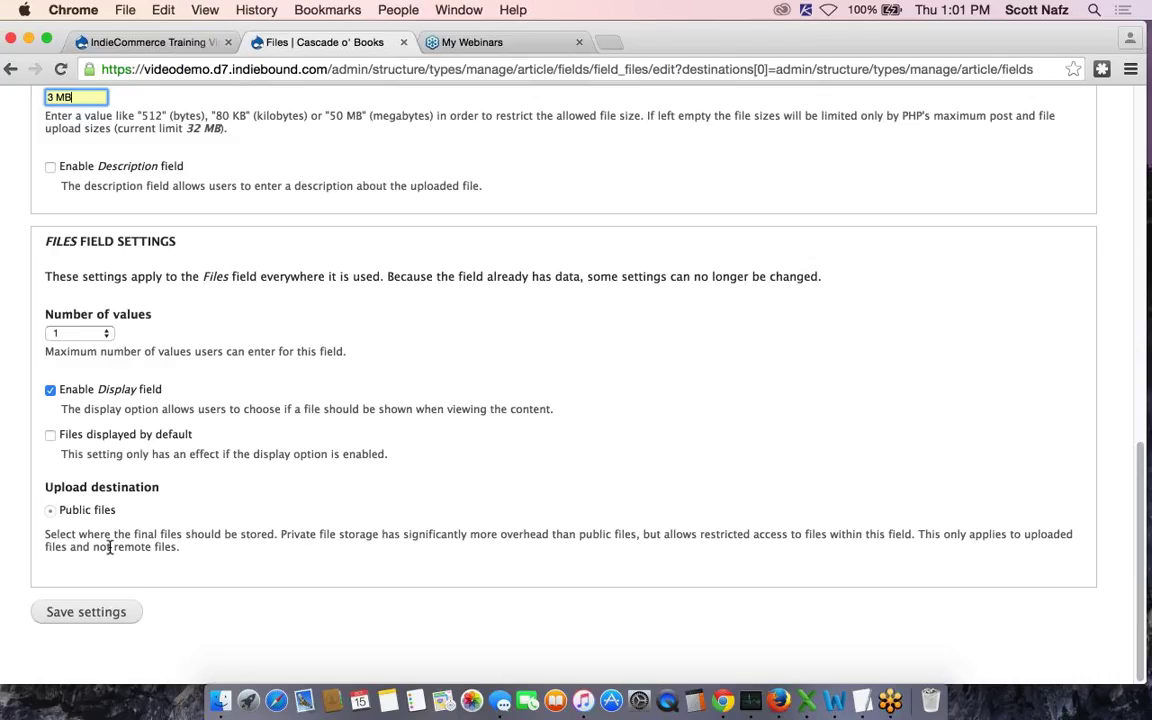
left_click(84, 612)
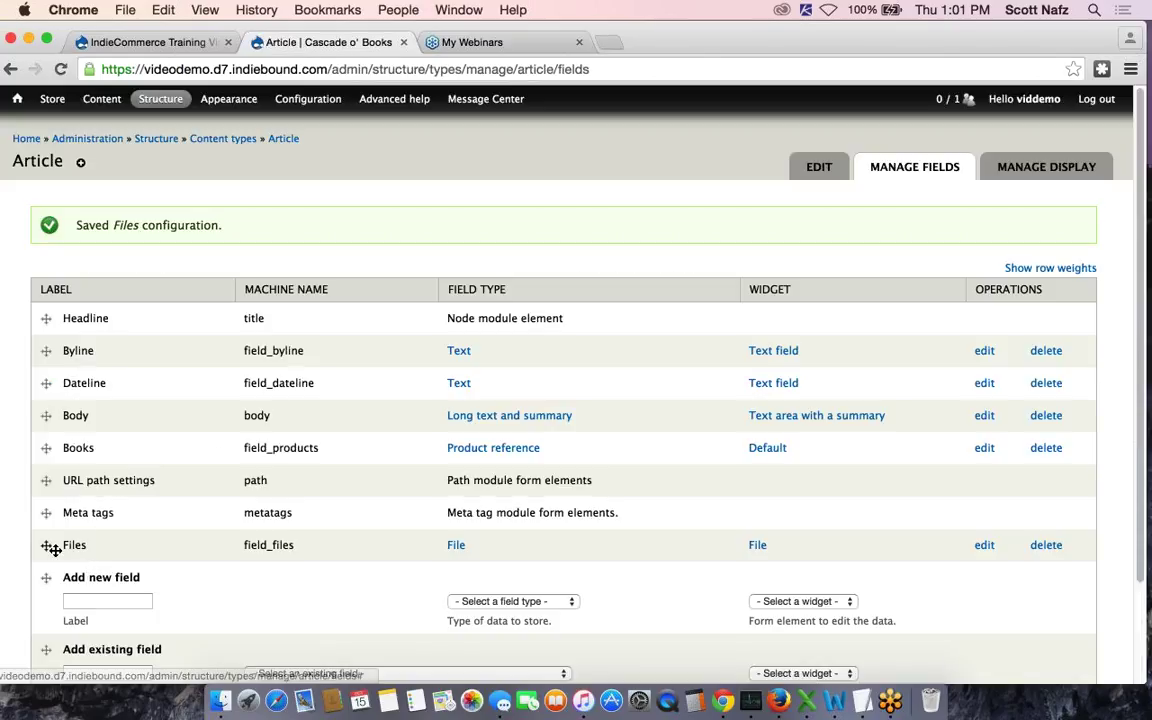
Move the Files row directly below Books and save the field order
left_click_drag(47, 544, 193, 481)
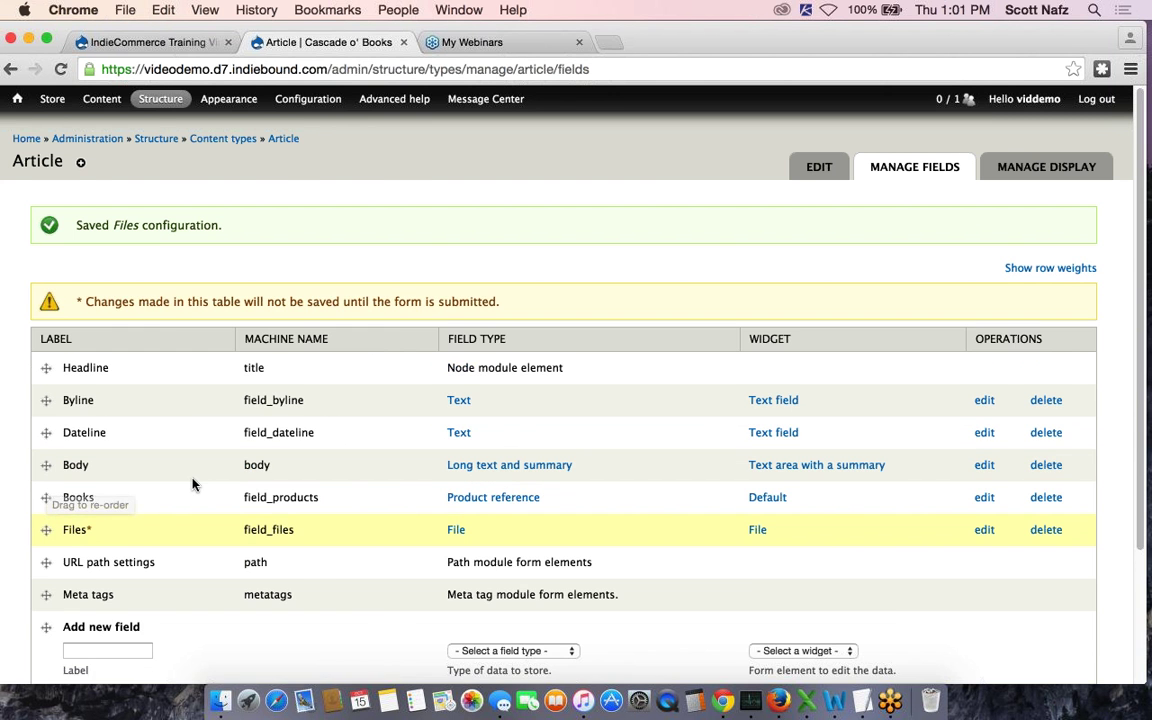
key("Tab")
key("Return")
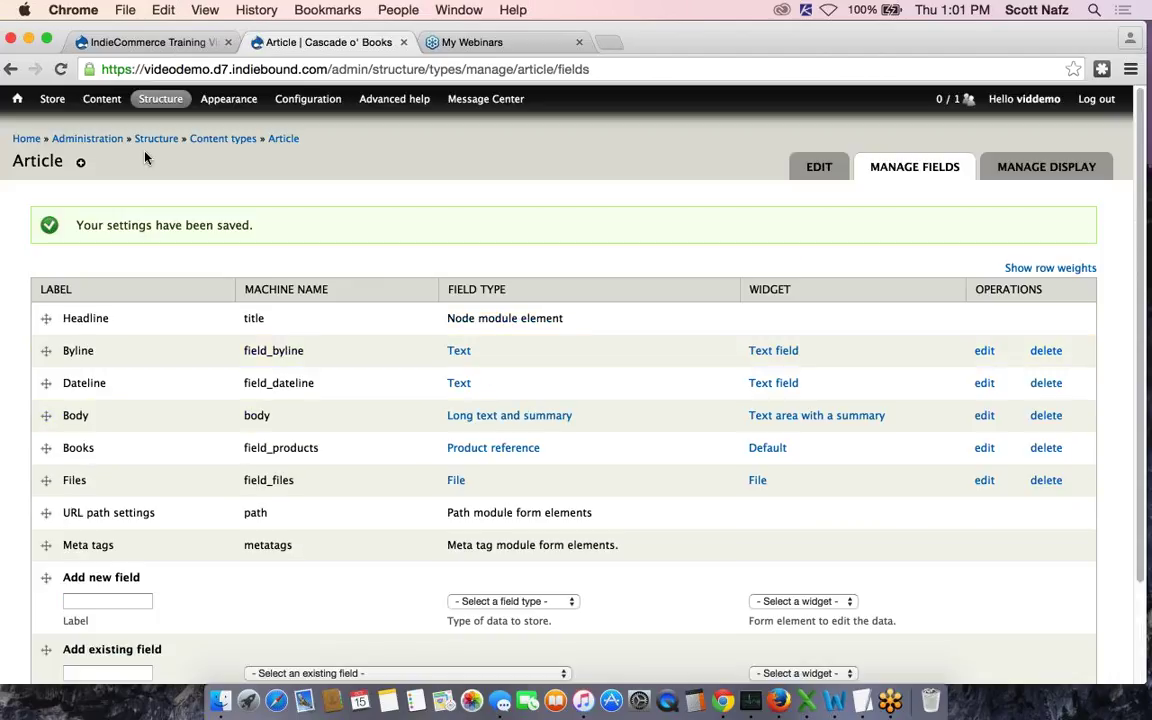
Open a new Create Article form and scroll down to the Files upload's txt/pdf, 3 MB limits
mouse_move(146, 160)
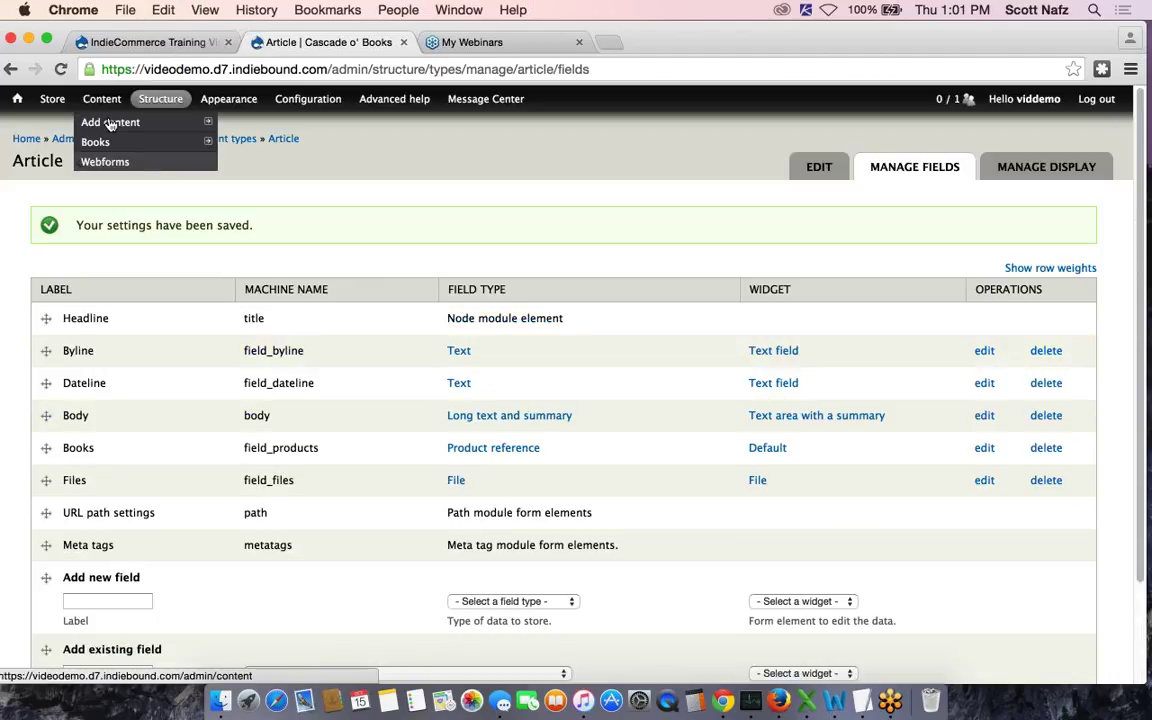
mouse_move(100, 121)
left_click(265, 122)
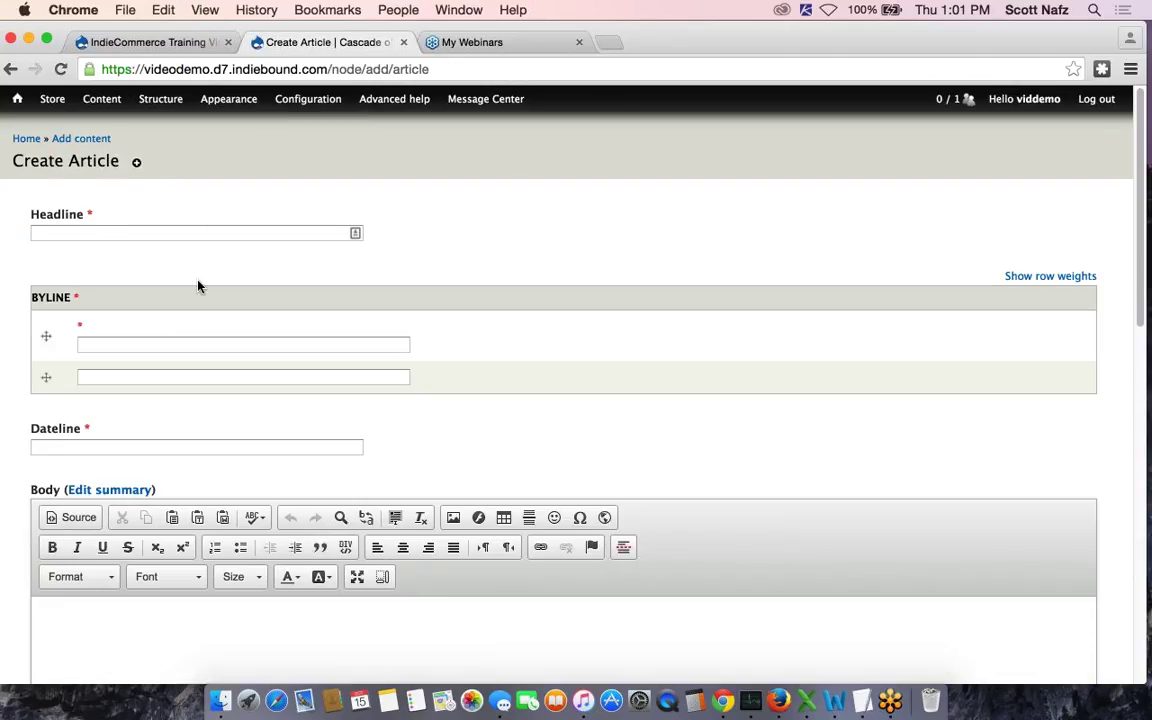
scroll(198, 285, "down", 2)
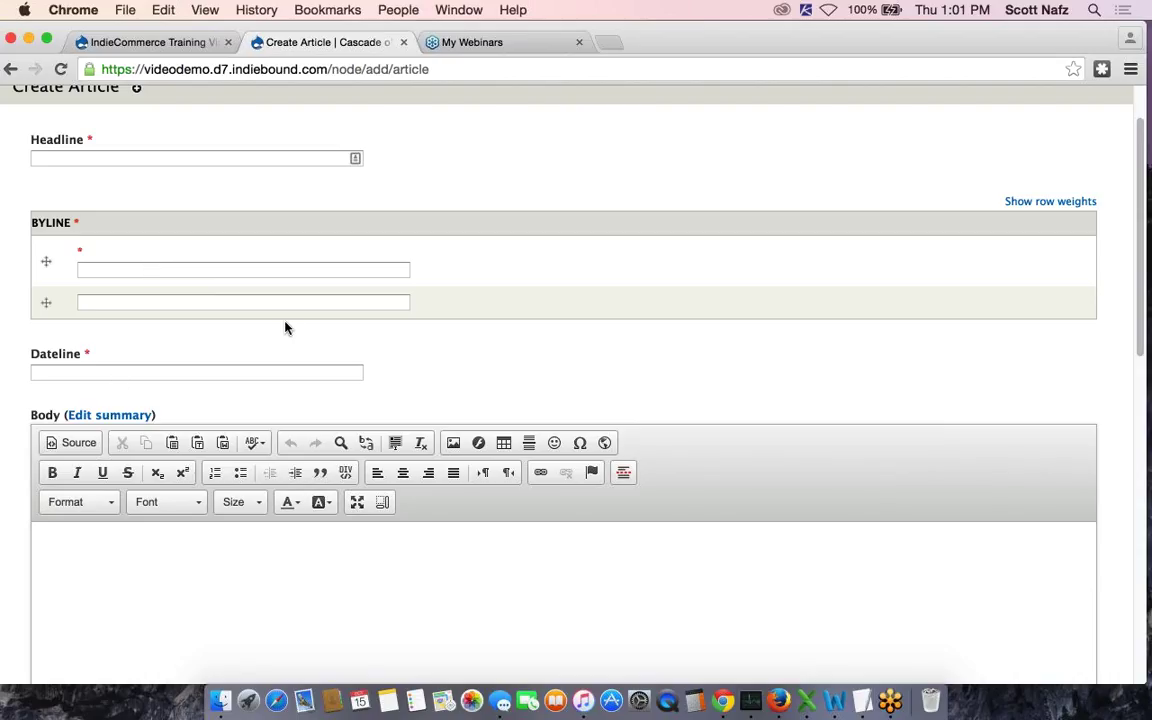
scroll(177, 368, "down", 5)
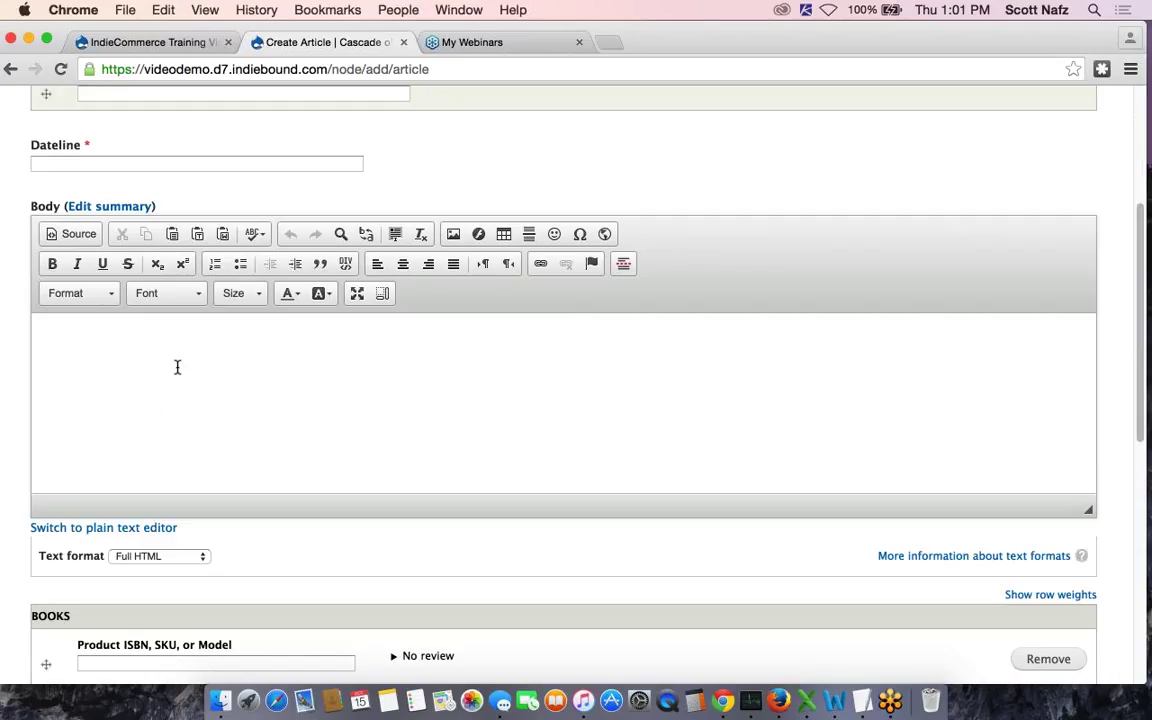
scroll(177, 372, "down", 5)
scroll(177, 372, "down", 1)
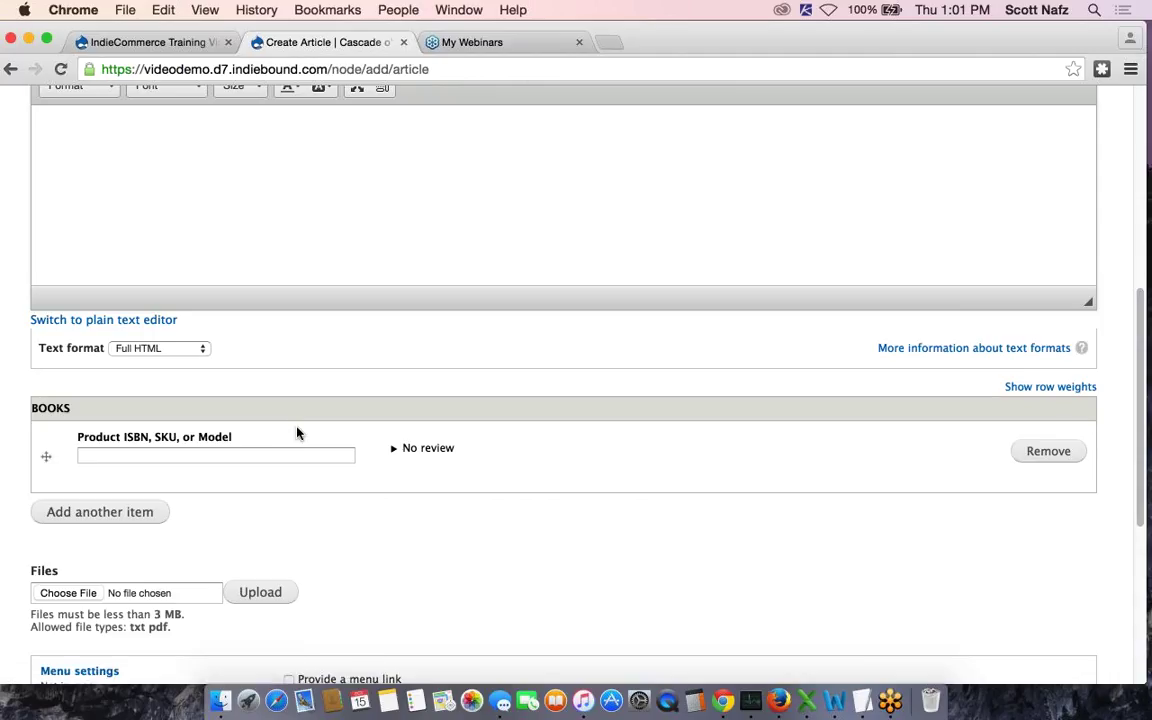
scroll(297, 433, "down", 4)
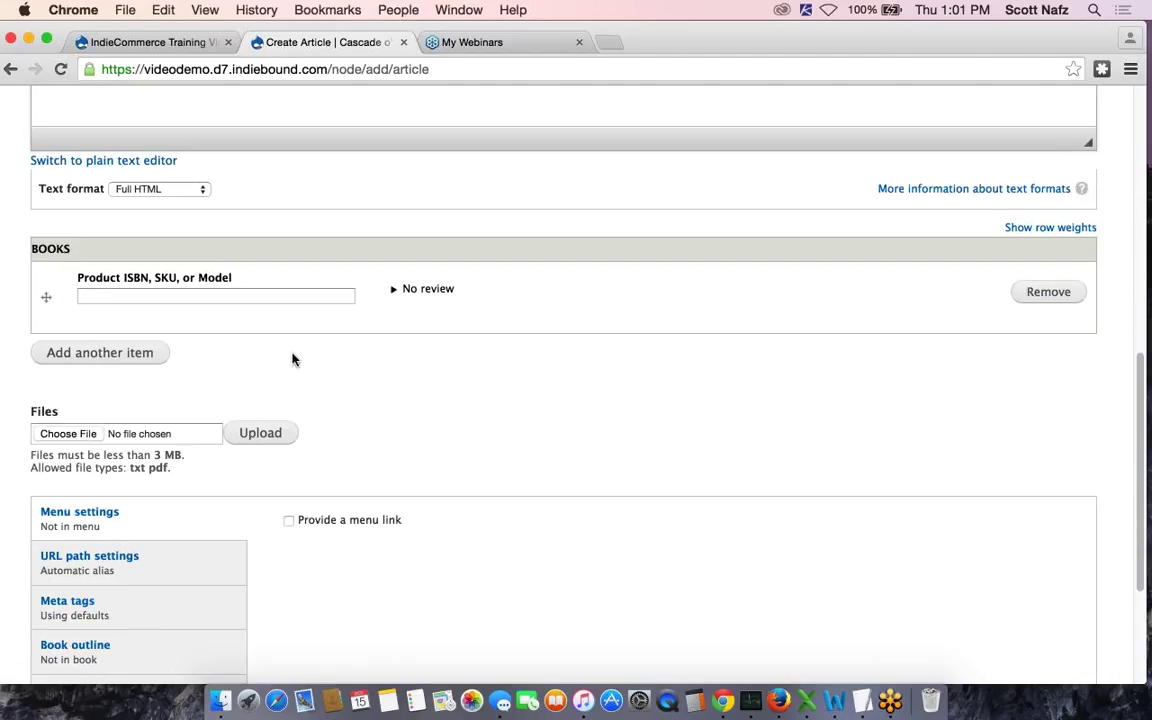
scroll(292, 359, "down", 3)
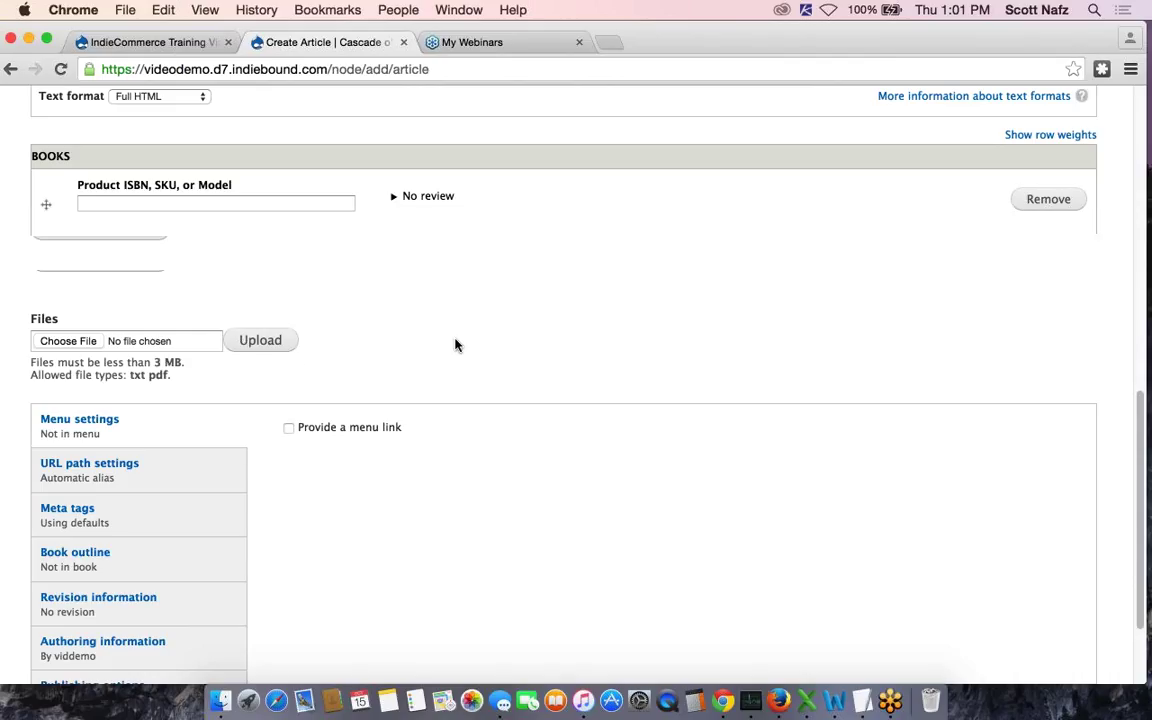
scroll(455, 345, "down", 1)
scroll(455, 345, "up", 8)
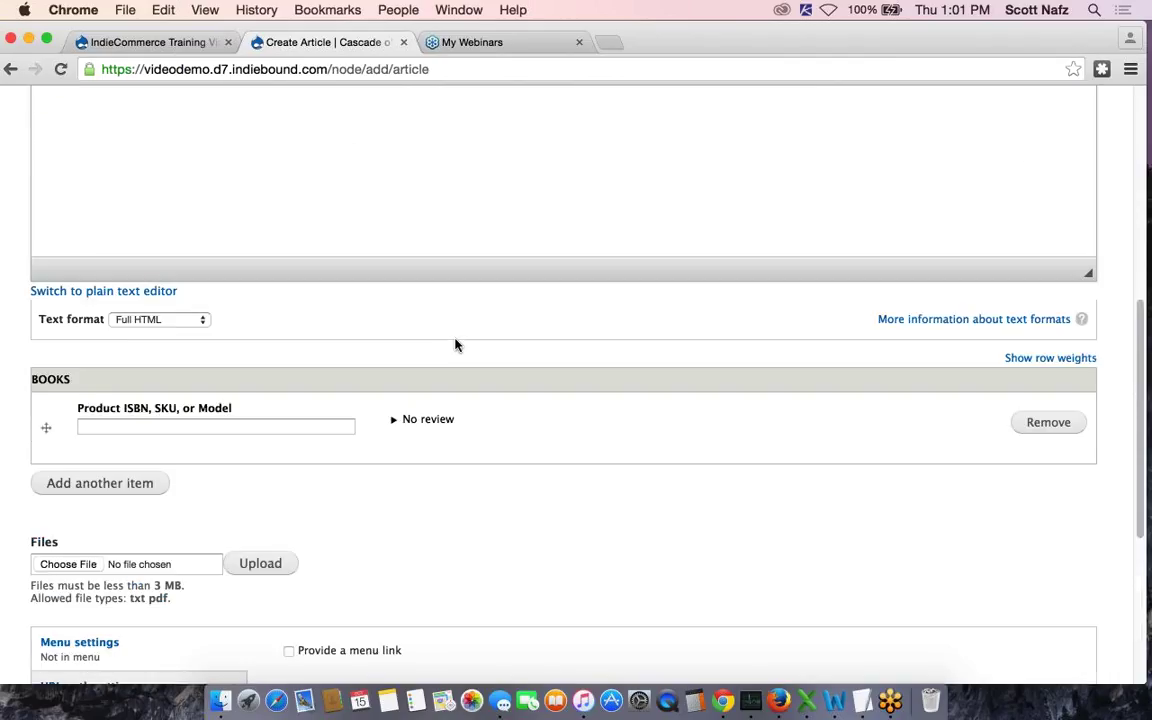
scroll(455, 345, "up", 10)
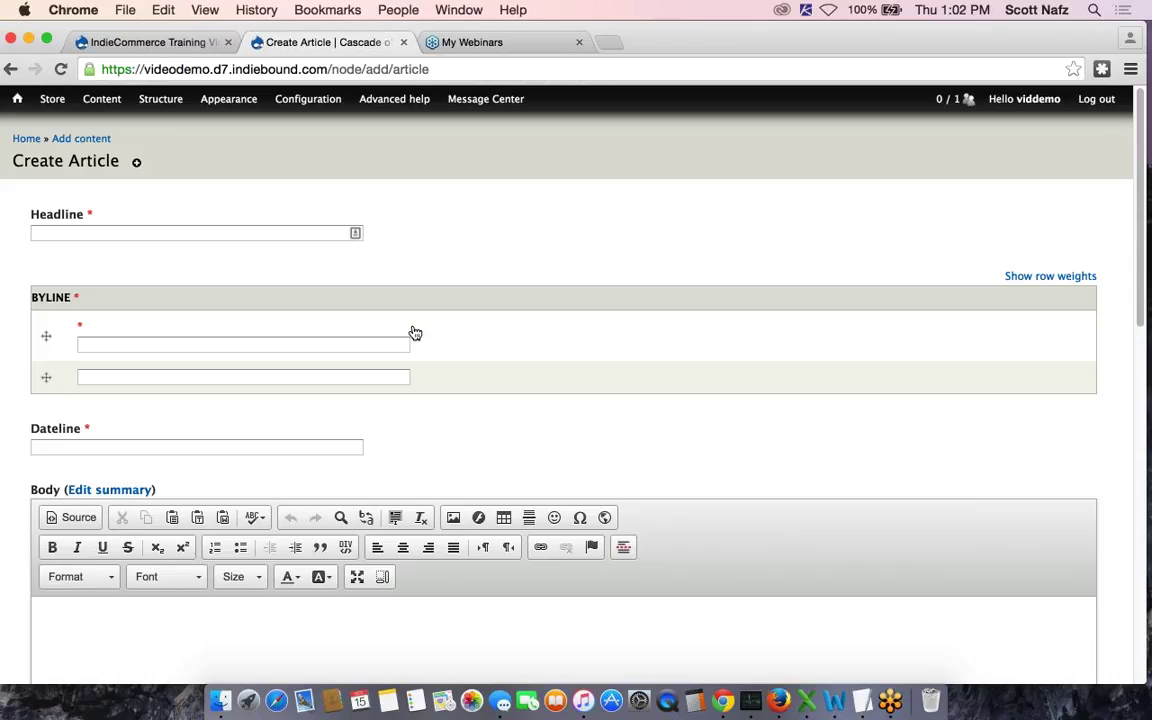
Place the cursor in the Headline field to begin the article
mouse_move(102, 99)
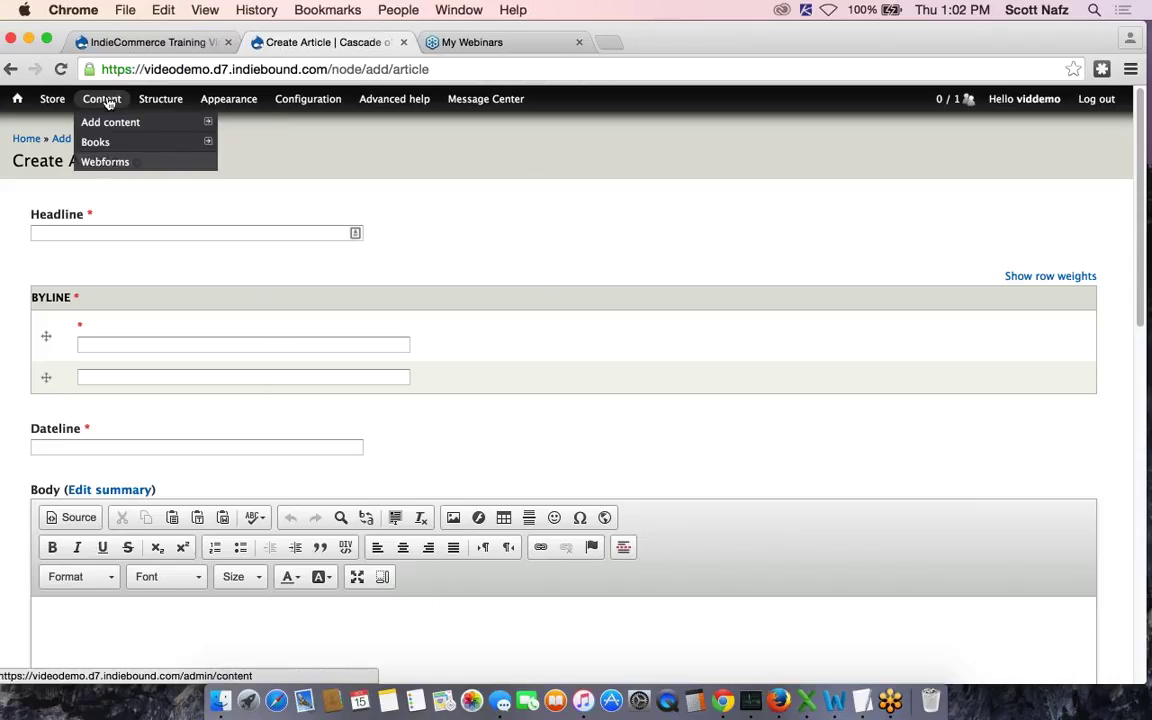
mouse_move(160, 99)
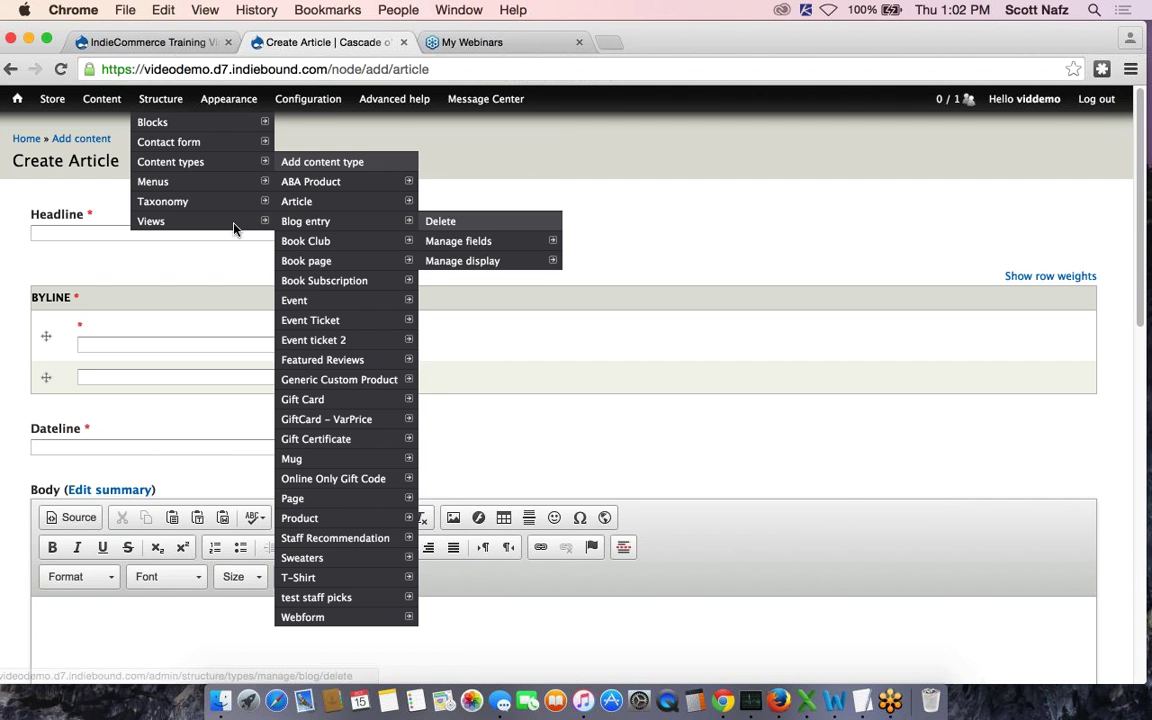
left_click(105, 233)
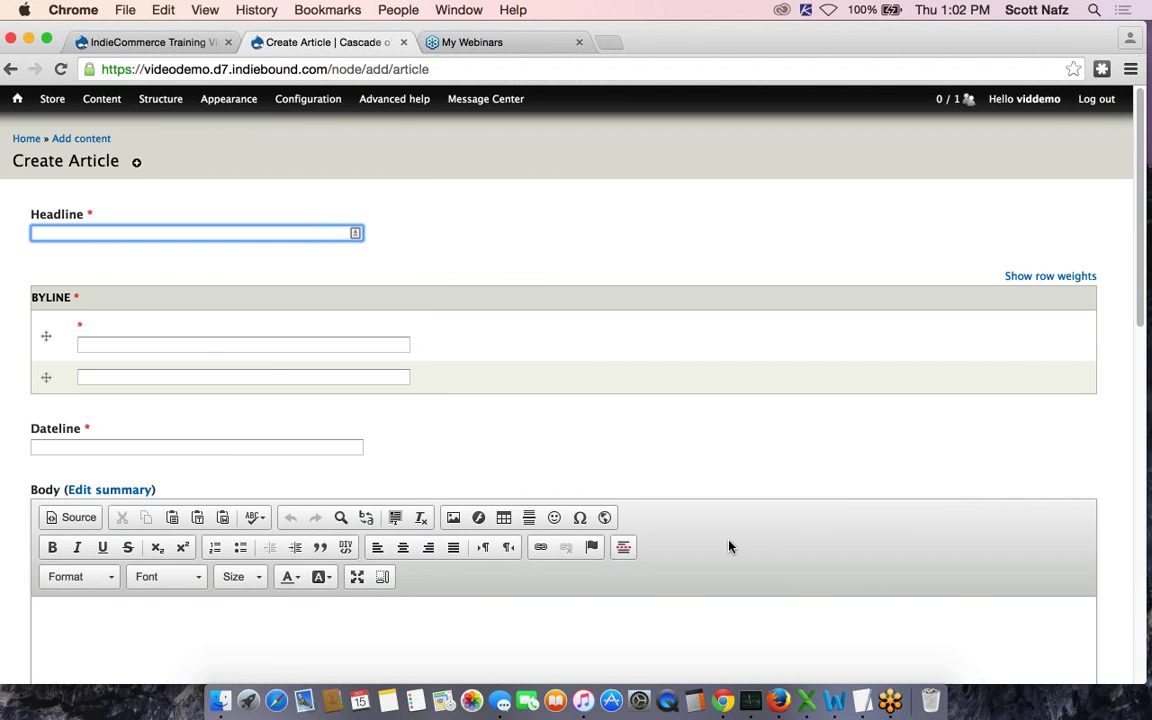
Fill the article headline with 'First Contact Made!'
key("ctrl+Up")
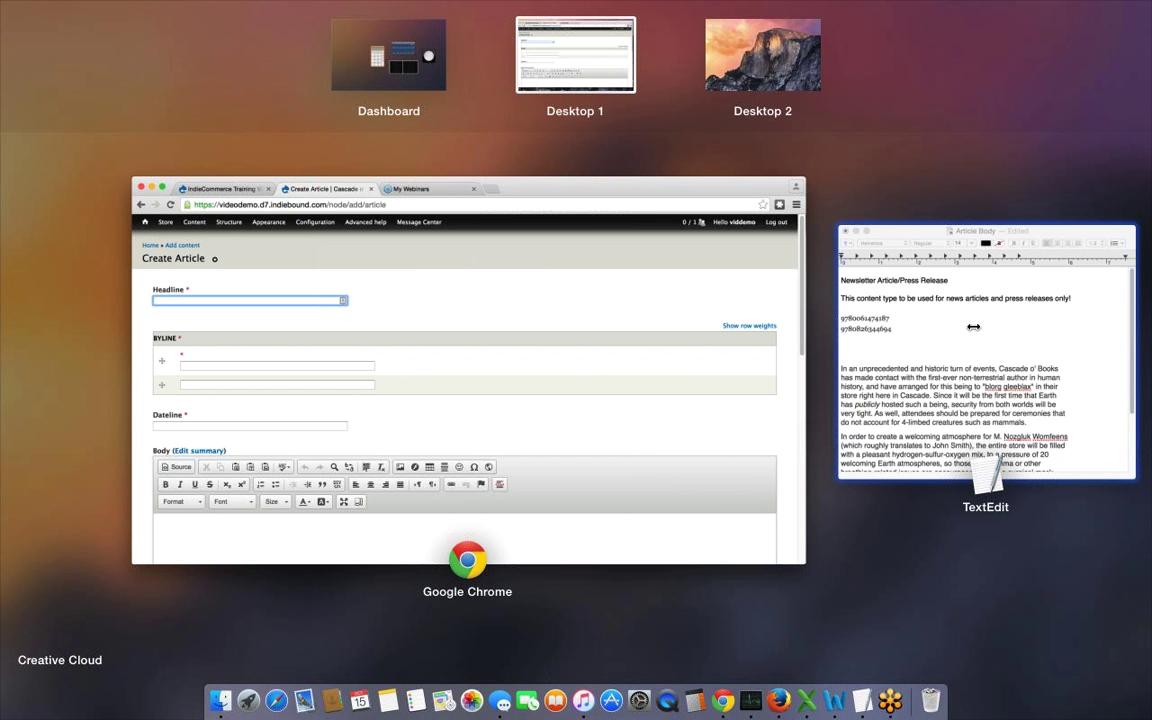
left_click(975, 330)
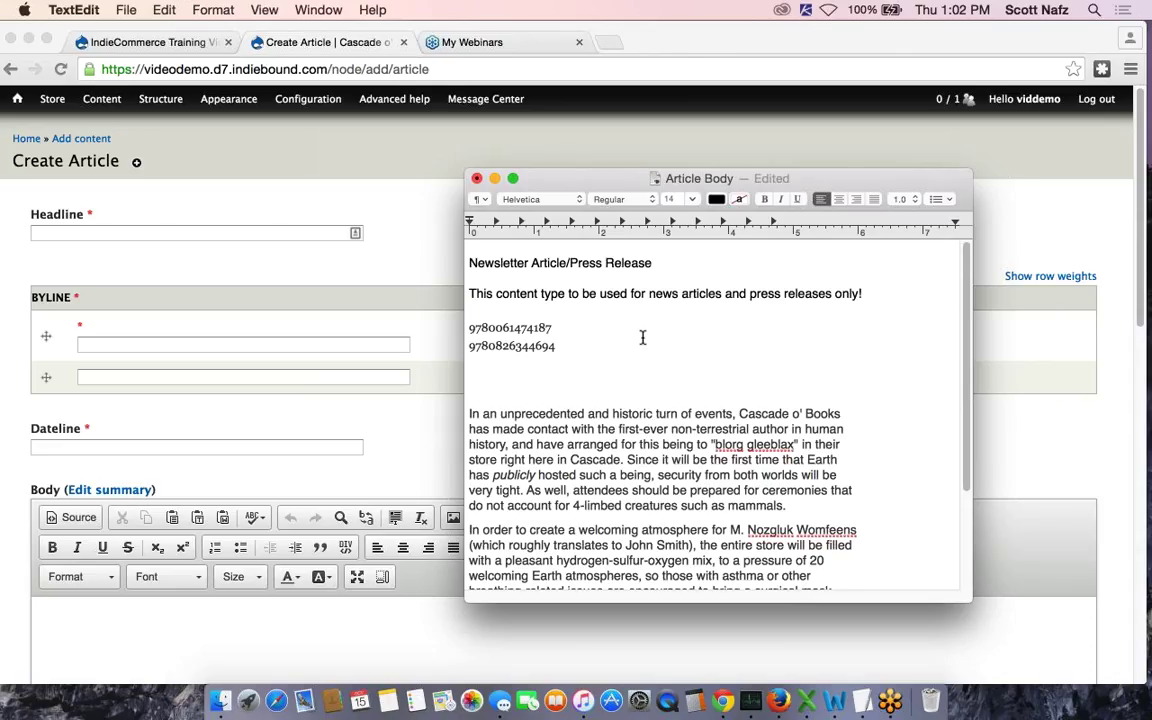
left_click(235, 232)
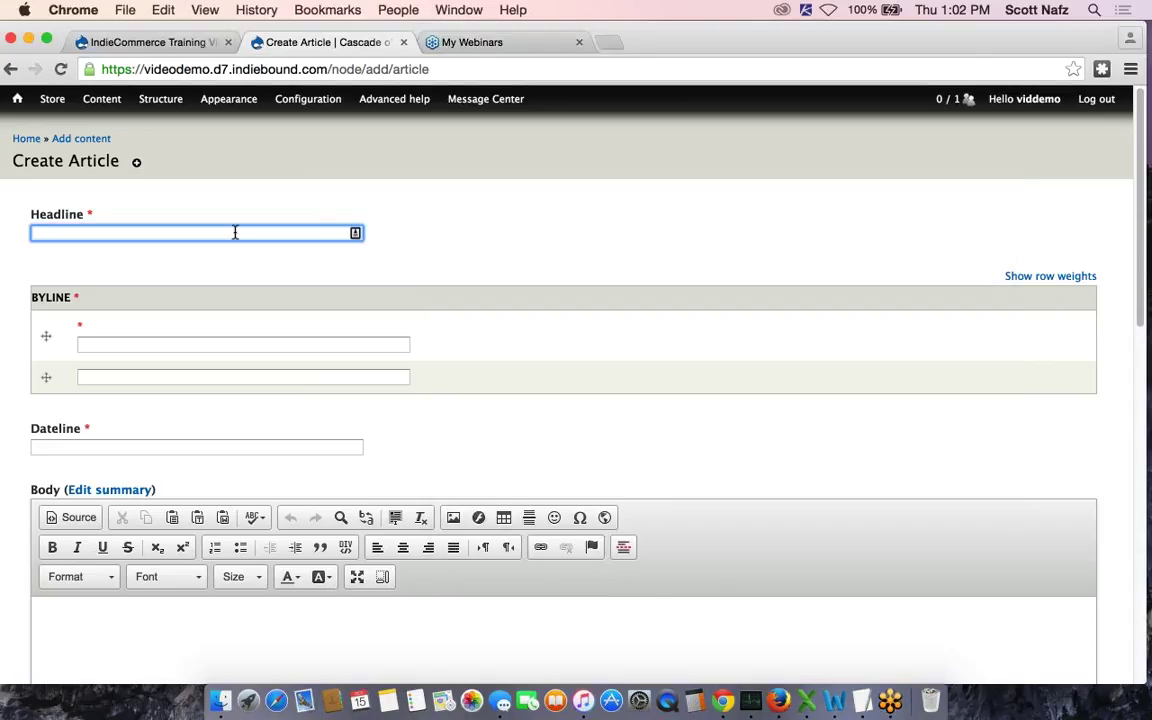
type("F")
left_click(167, 251)
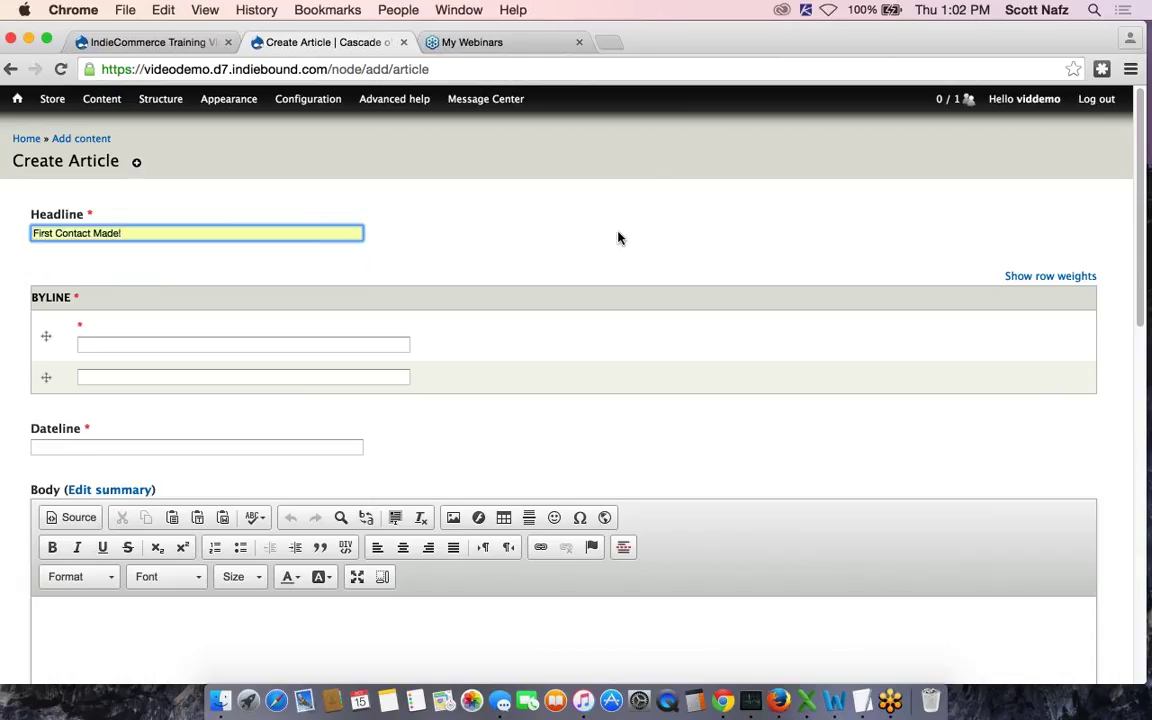
scroll(618, 237, "down", 1)
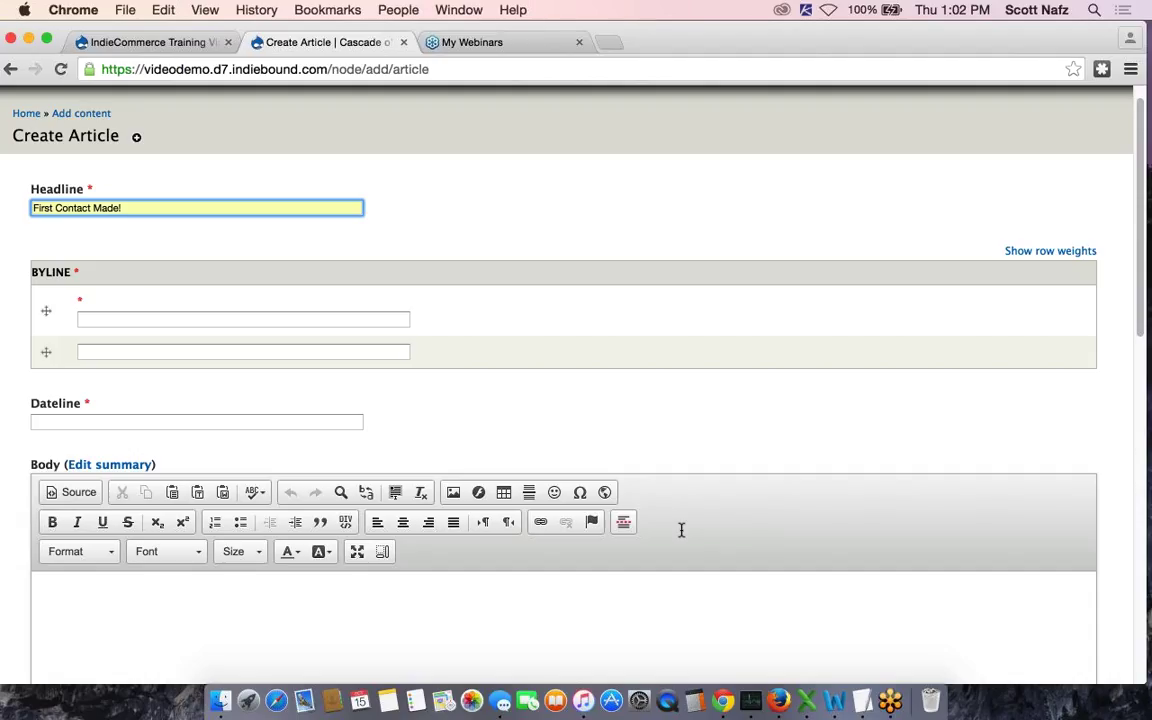
Fill the Byline with the author's name chosen from the autocomplete suggestion
left_click(856, 585)
left_click(266, 321)
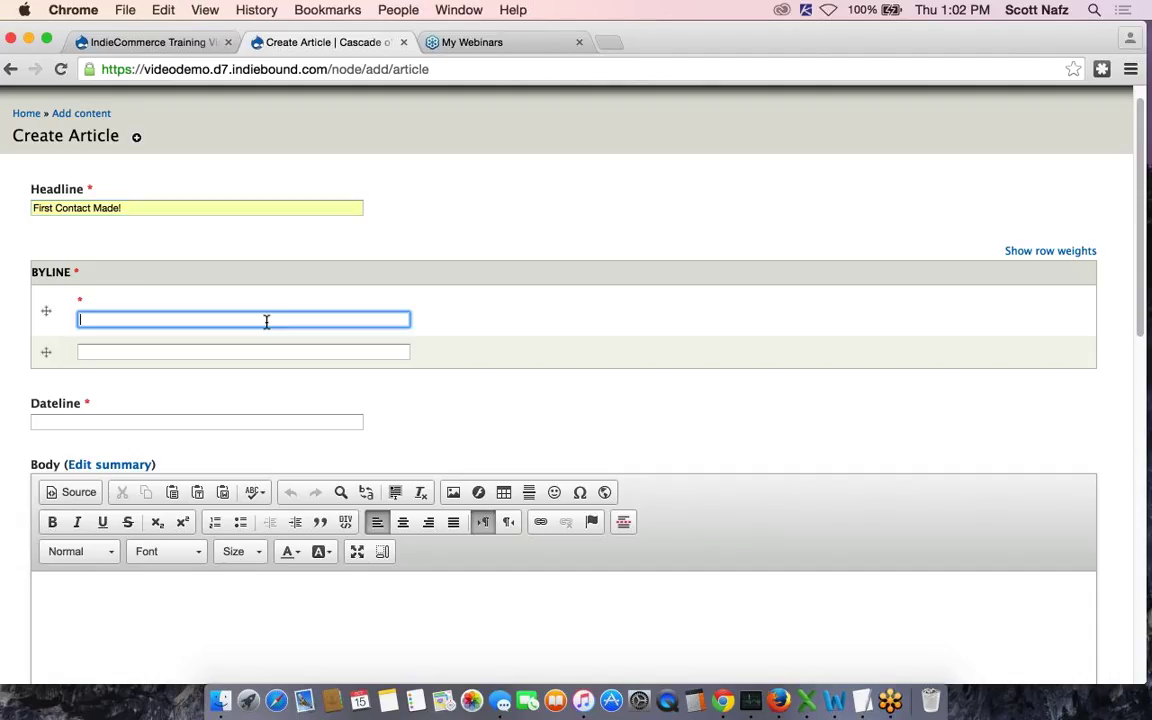
left_click(216, 343)
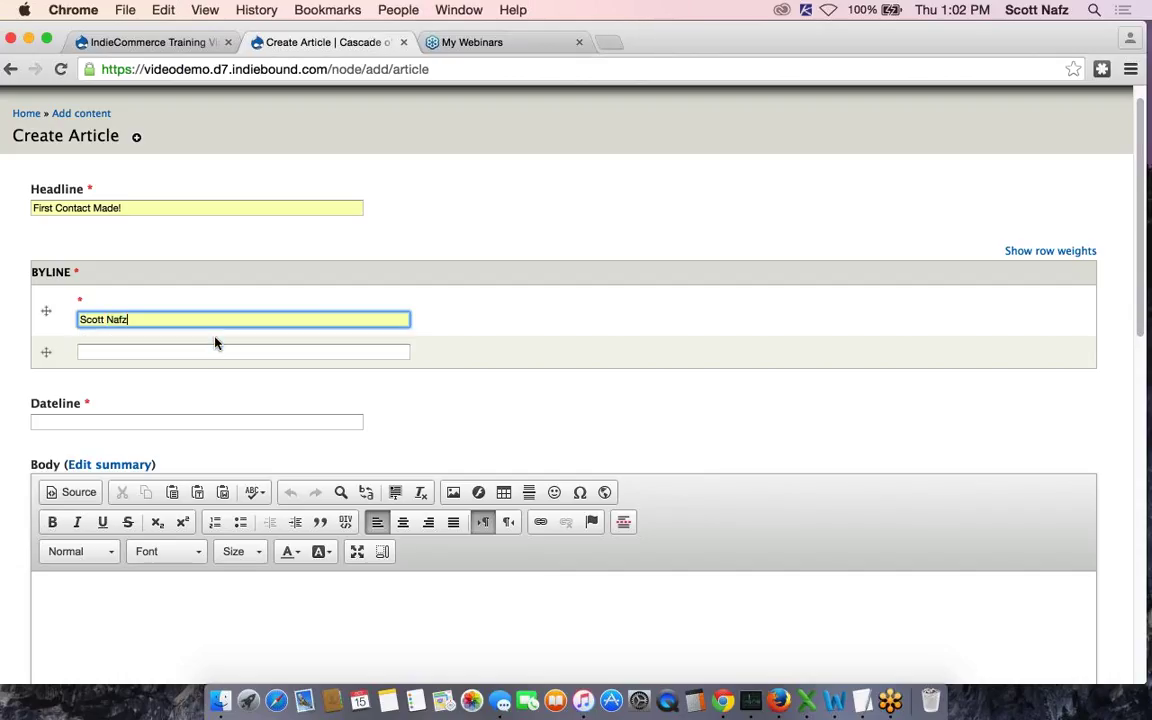
Set the Dateline to 'Thurs., Oct. 14th, 2015', correcting the mistyped year
scroll(620, 364, "down", 1)
scroll(619, 363, "down", 2)
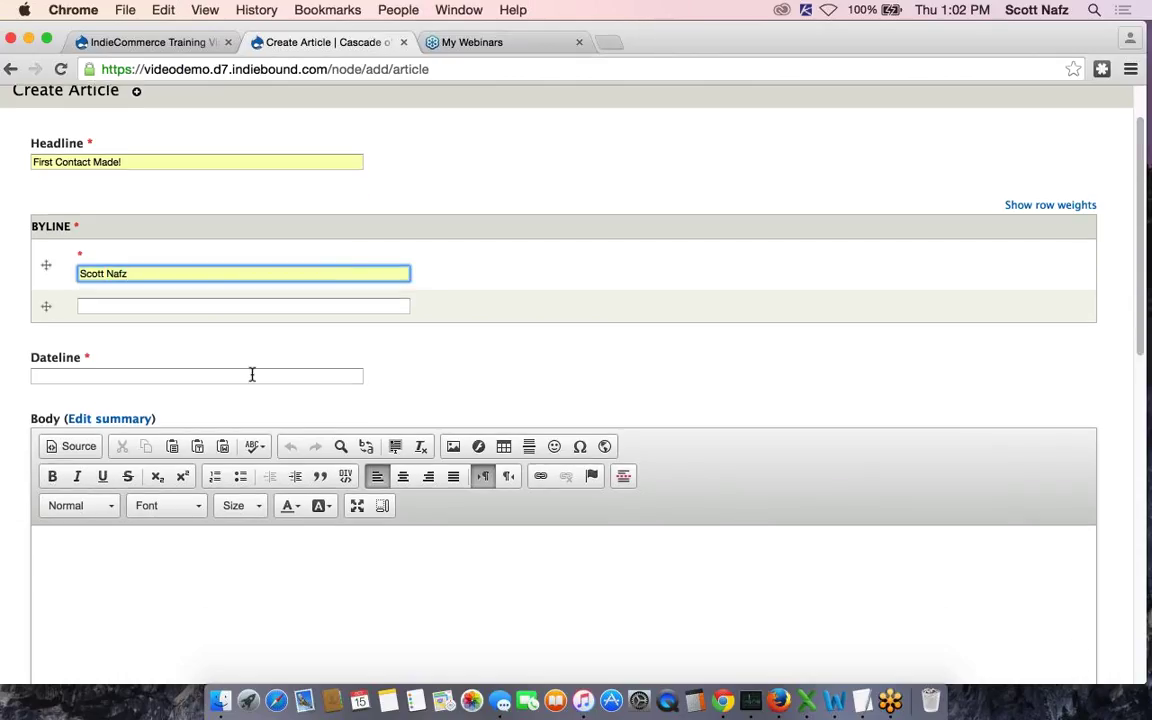
left_click(252, 375)
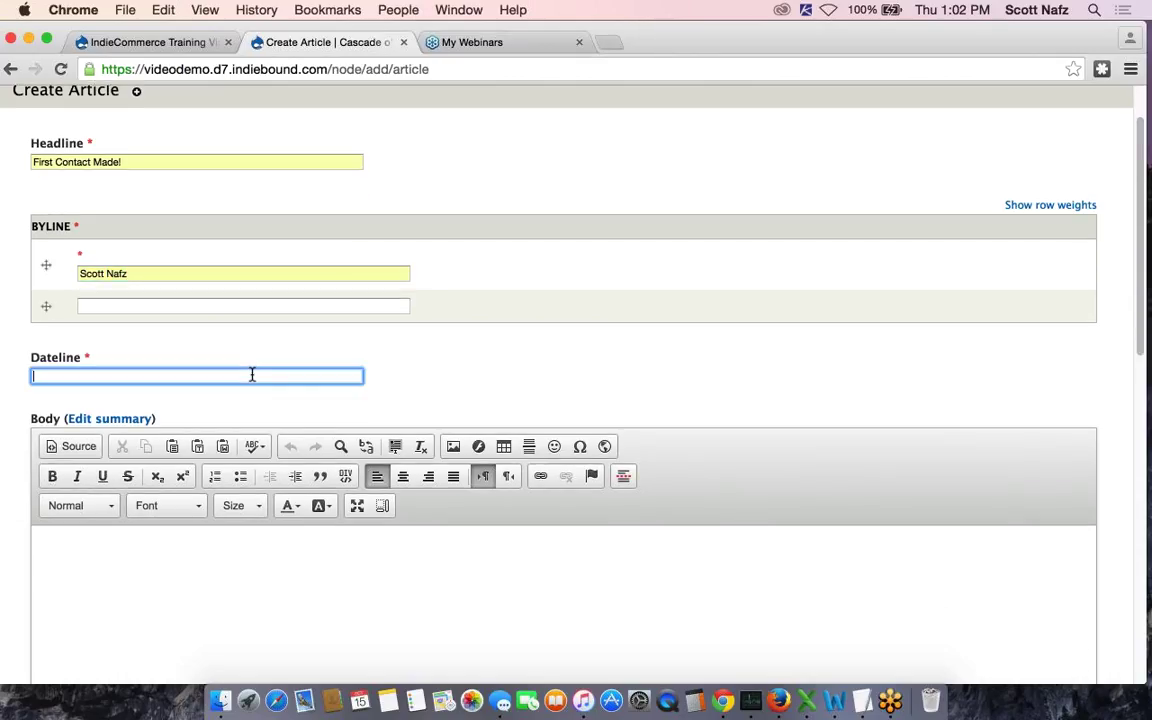
type("Thurs., Oct. 14th, 21")
key("BackSpace")
type("015")
scroll(470, 440, "down", 2)
left_click(399, 508)
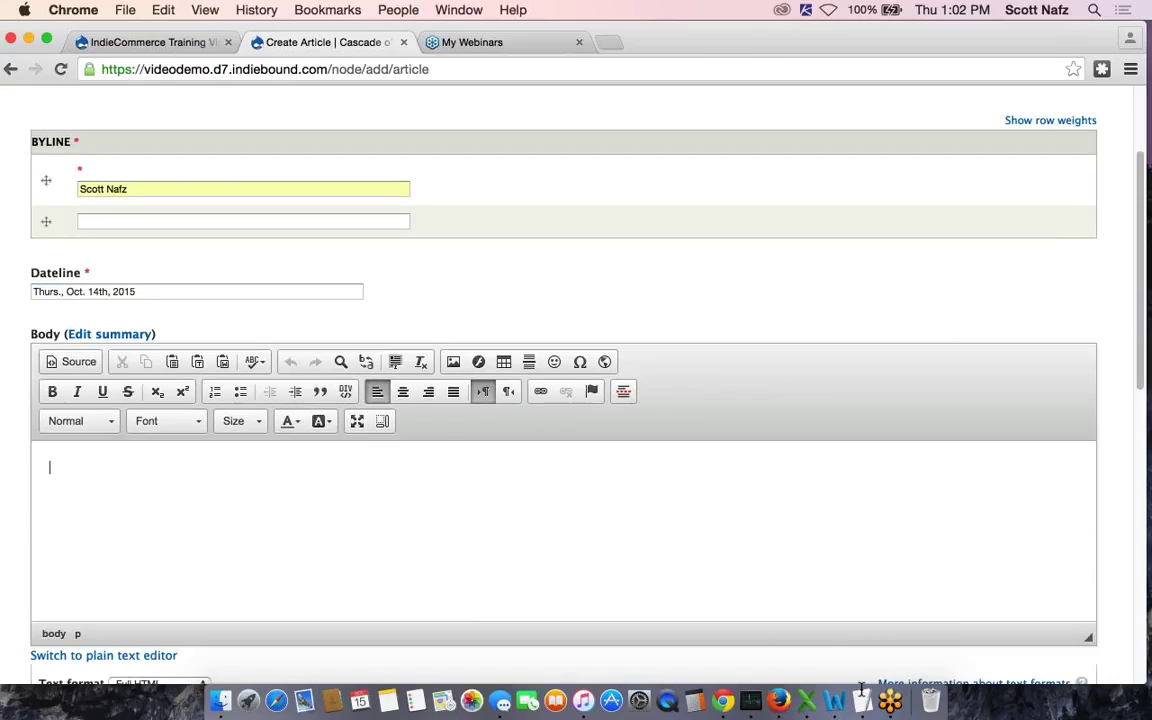
Copy the three announcement paragraphs from the notes document and paste them into the Body
right_click(836, 600)
left_click(783, 538)
key("ctrl+Up")
left_click(842, 320)
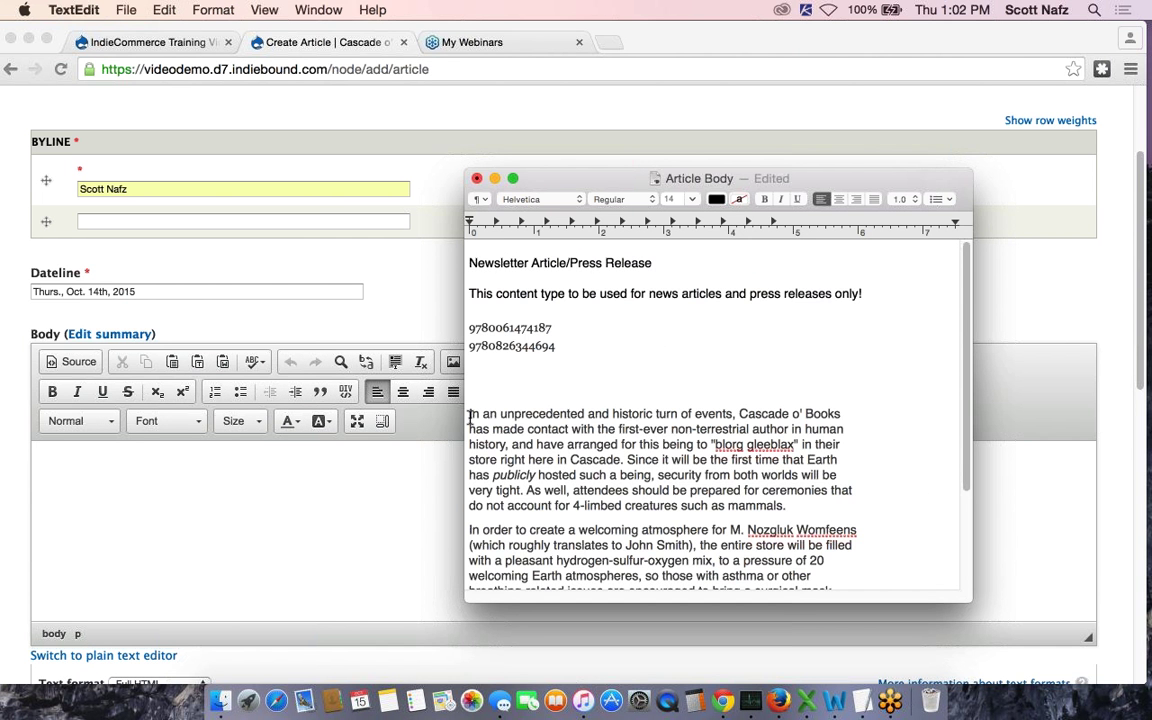
left_click_drag(470, 413, 829, 586)
key("super+c")
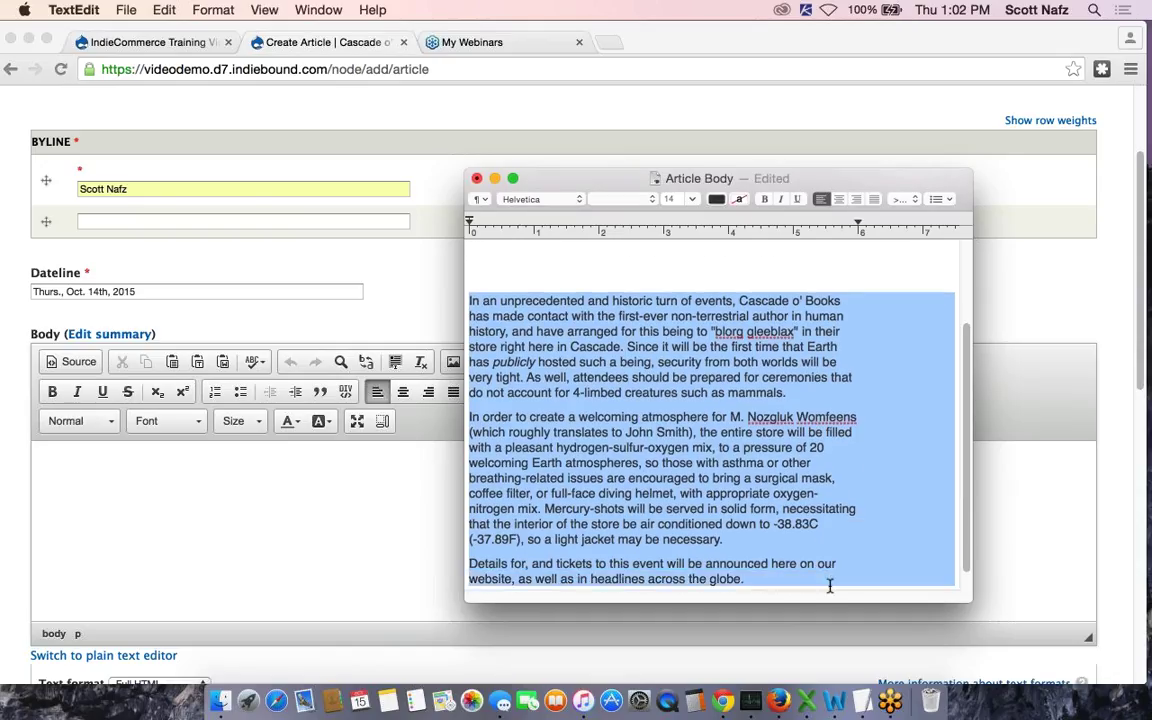
key("super+Tab")
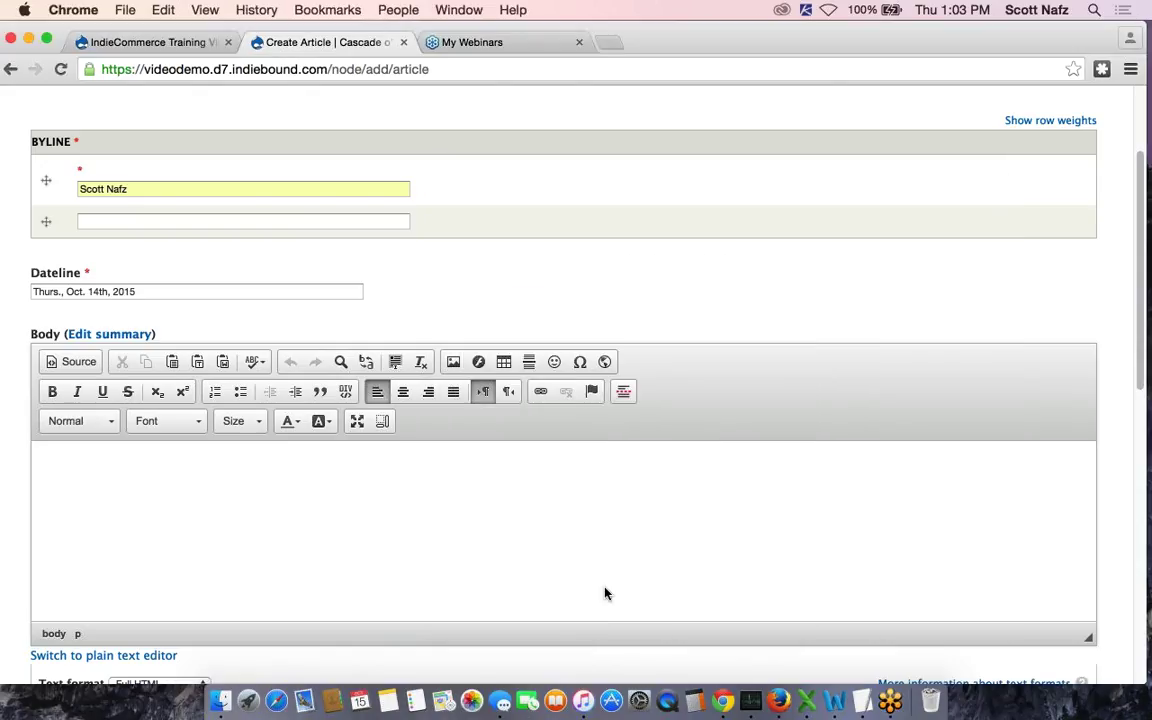
key("super+v")
scroll(267, 427, "down", 10)
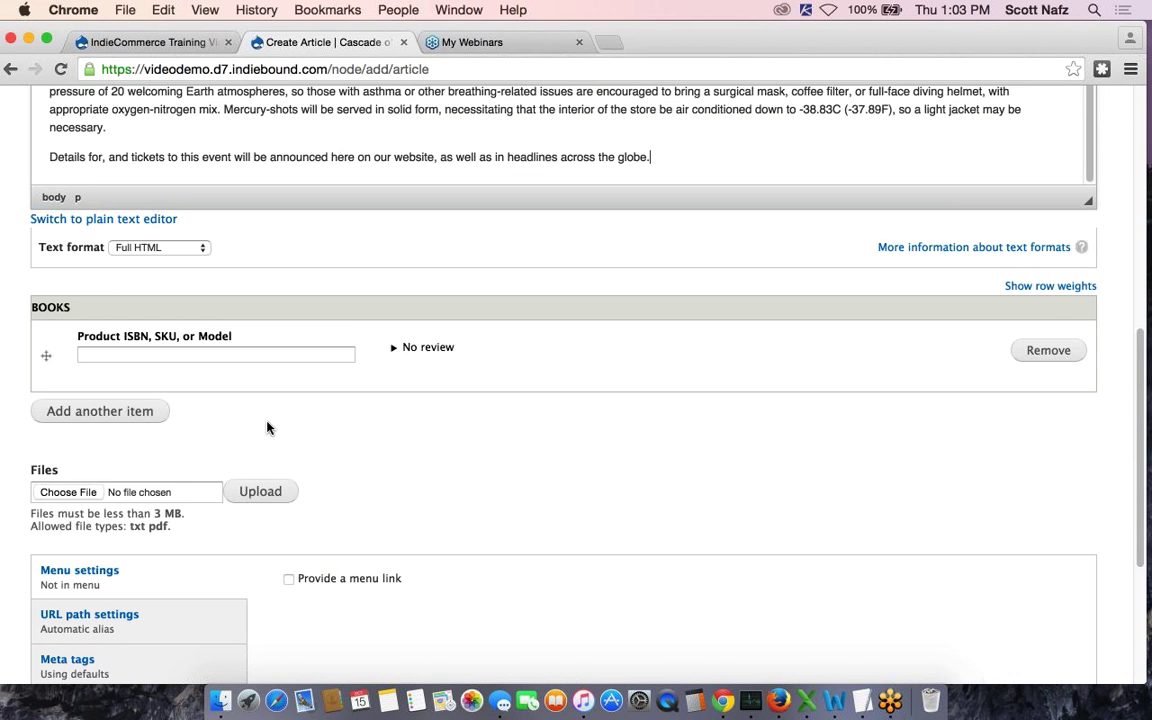
scroll(267, 427, "down", 2)
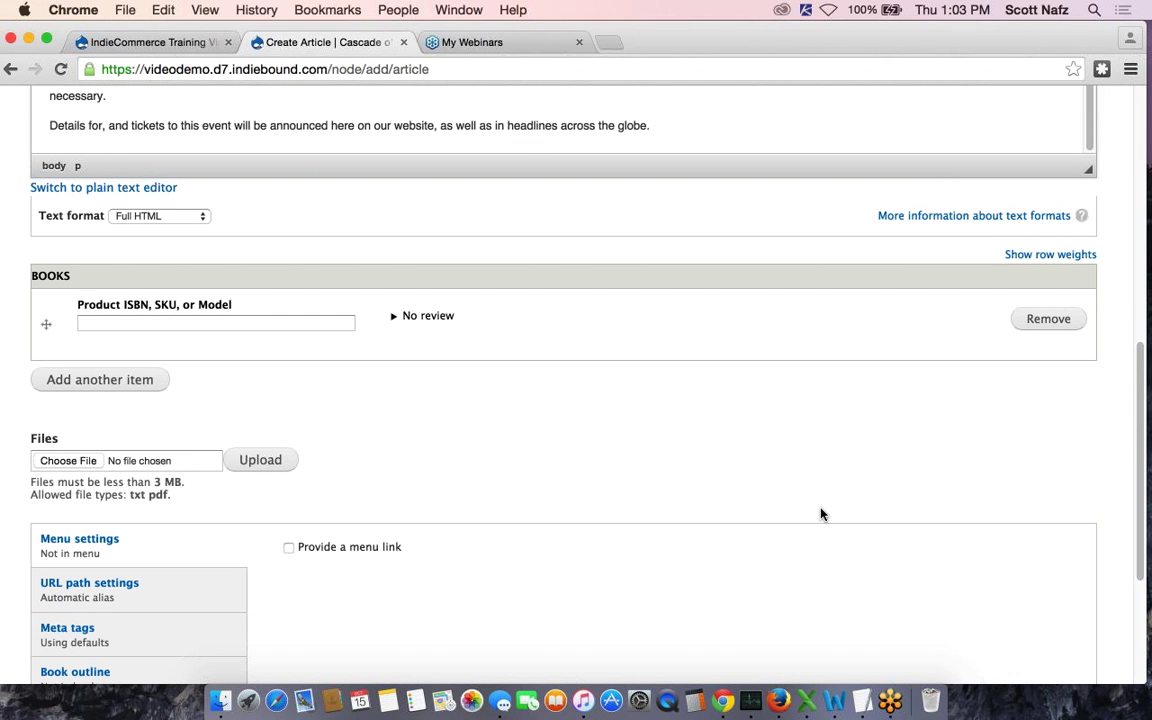
key("ctrl+Up")
left_click(908, 371)
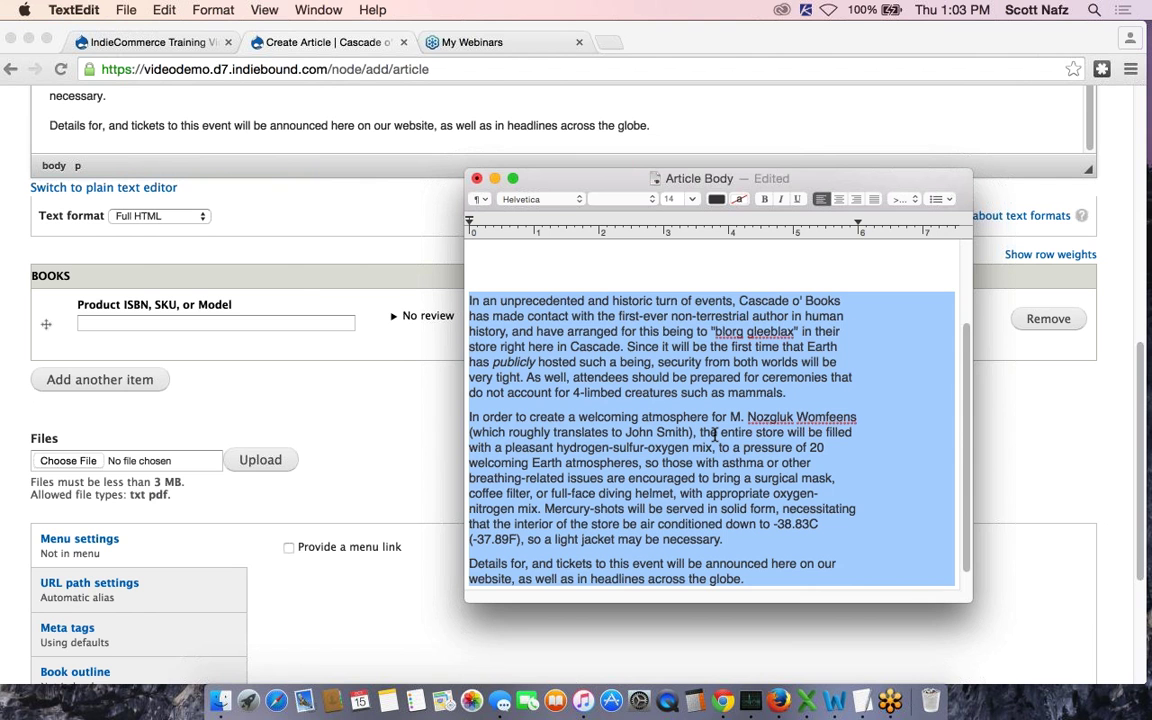
scroll(712, 445, "down", 2)
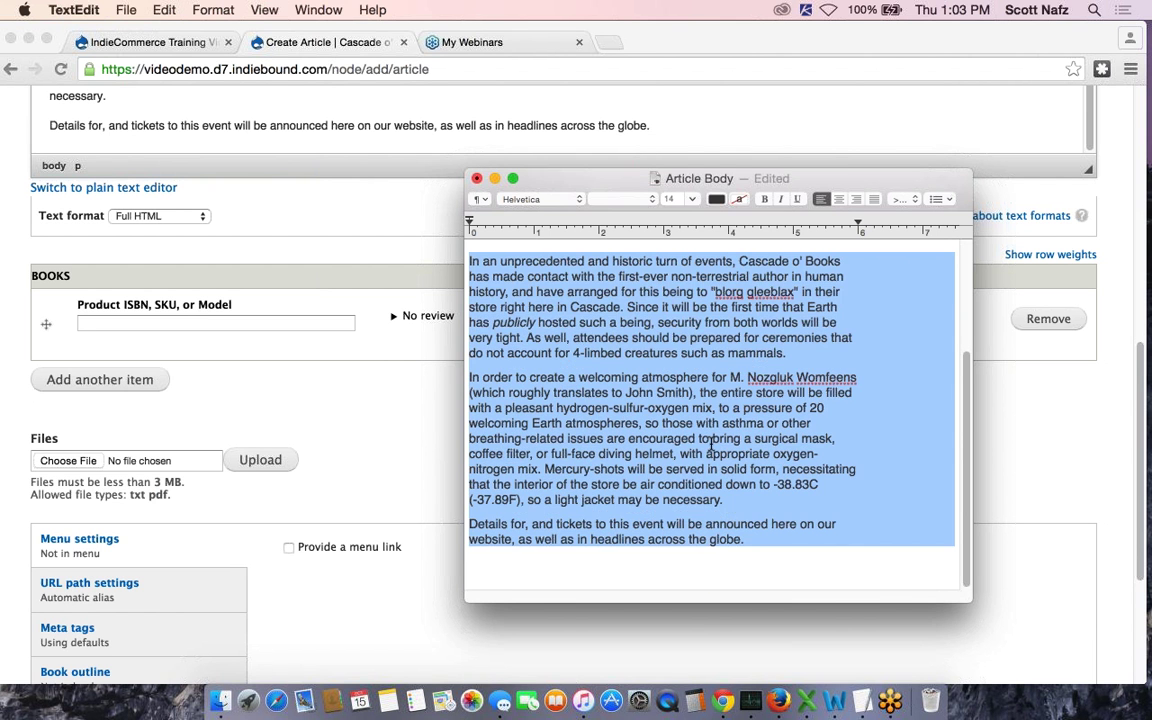
scroll(712, 437, "up", 5)
left_click_drag(549, 330, 471, 333)
key("super+c")
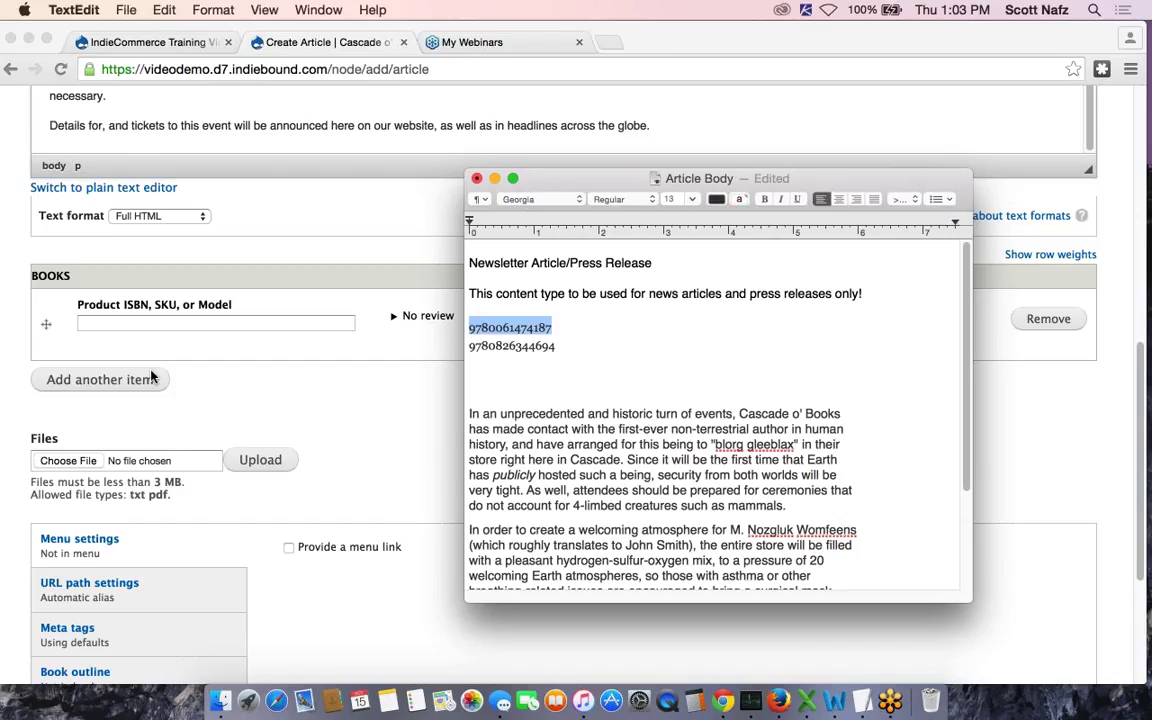
left_click(162, 324)
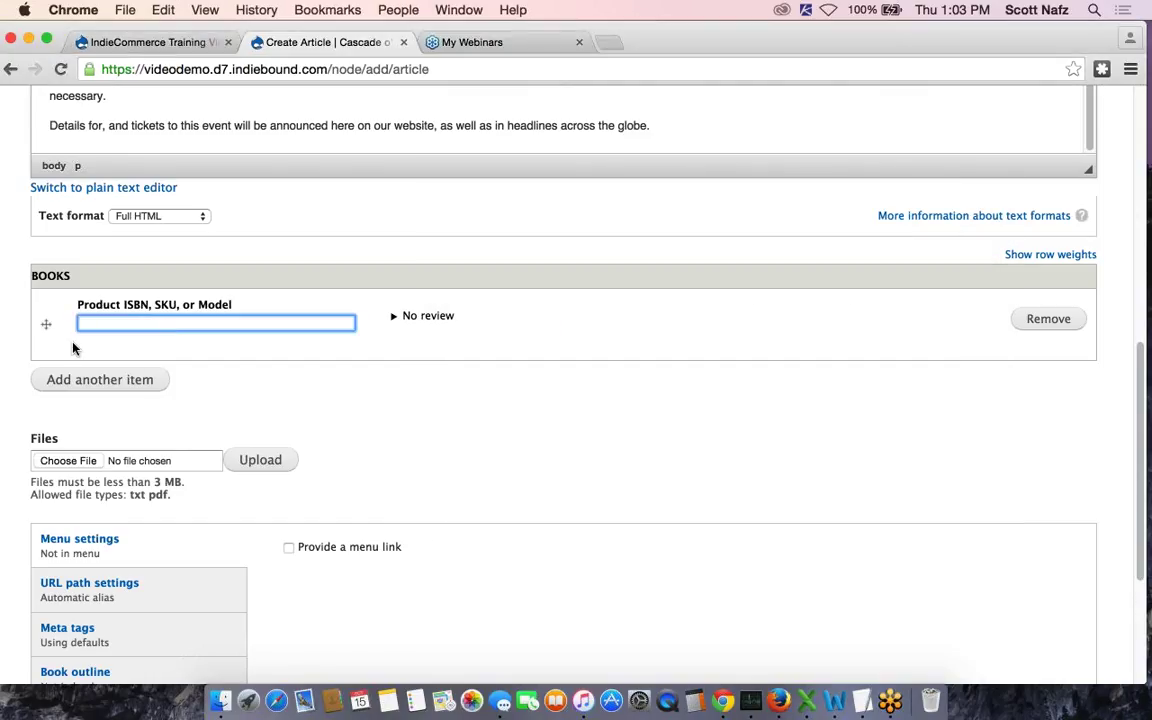
key("super+v")
left_click(380, 334)
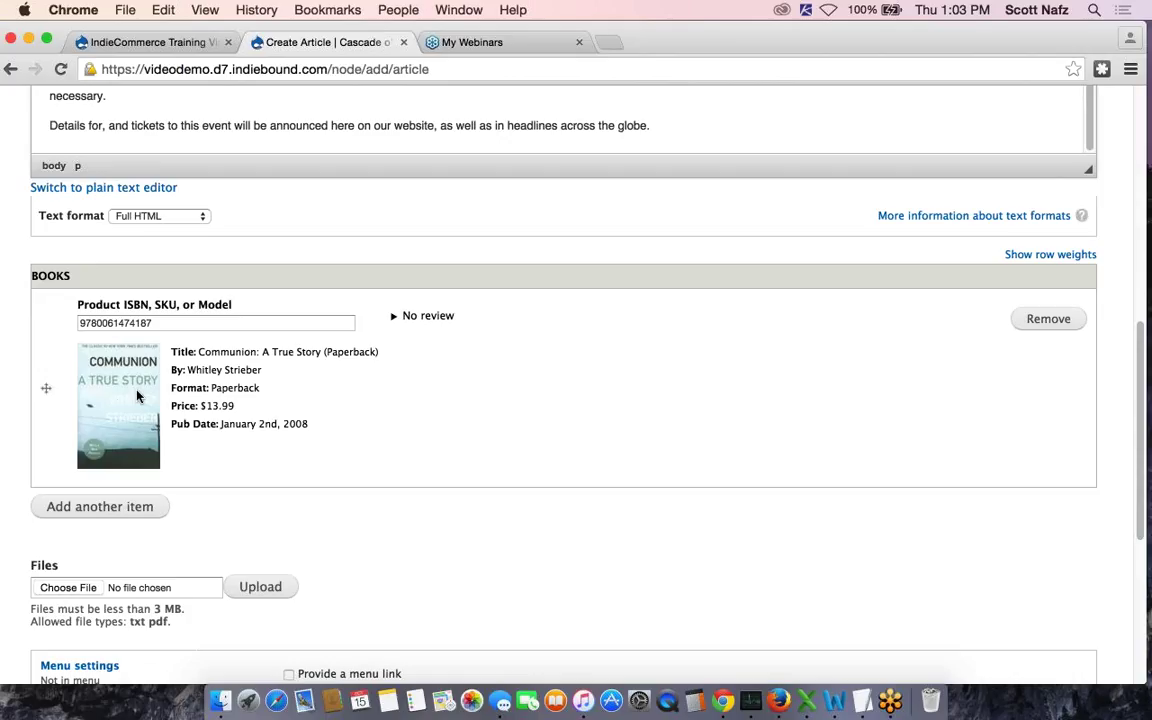
left_click(101, 510)
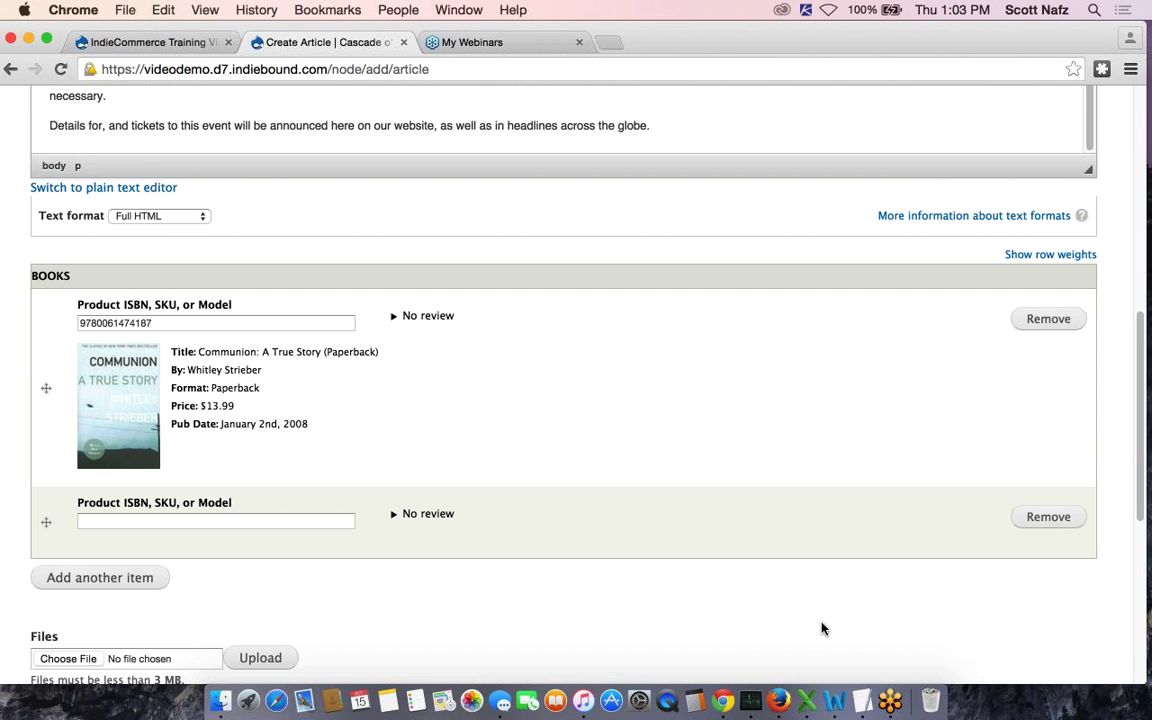
key("ctrl+Up")
left_click(842, 311)
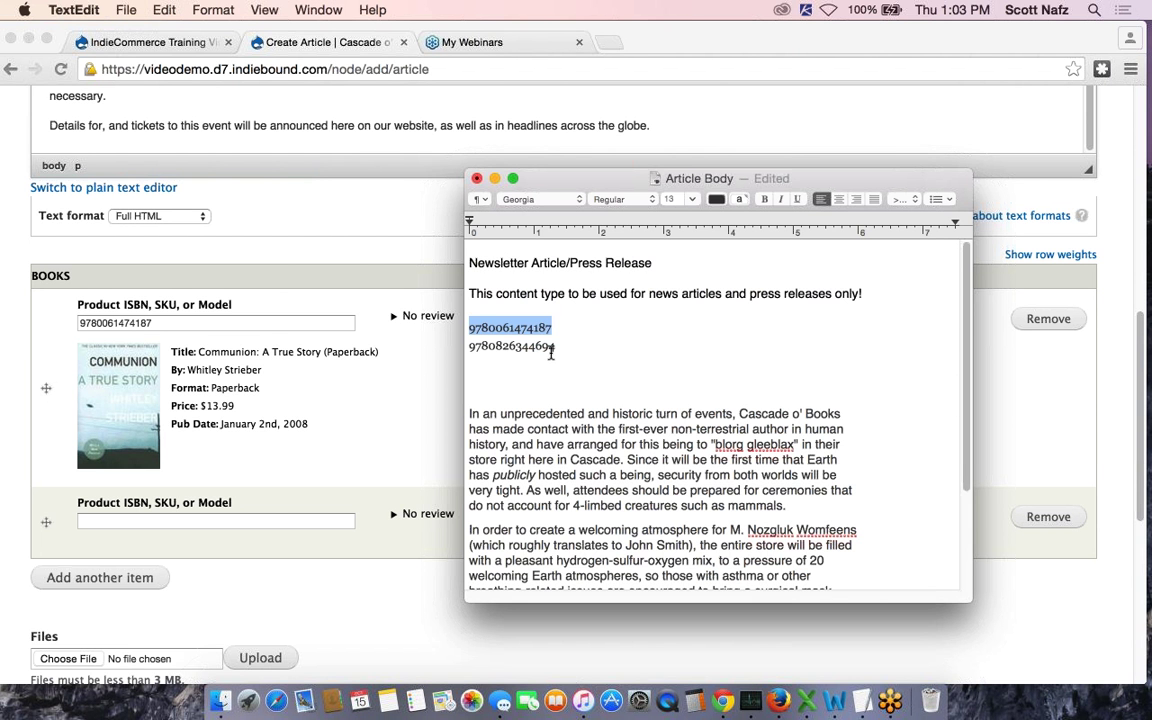
left_click(551, 358)
key("shift+Left")
key("shift+Left")
key("shift+Left")
key("shift+Left")
key("shift+Left")
key("shift+Left")
key("shift+Left")
key("shift+Left")
key("shift+Left")
key("shift+Left")
key("shift+Left")
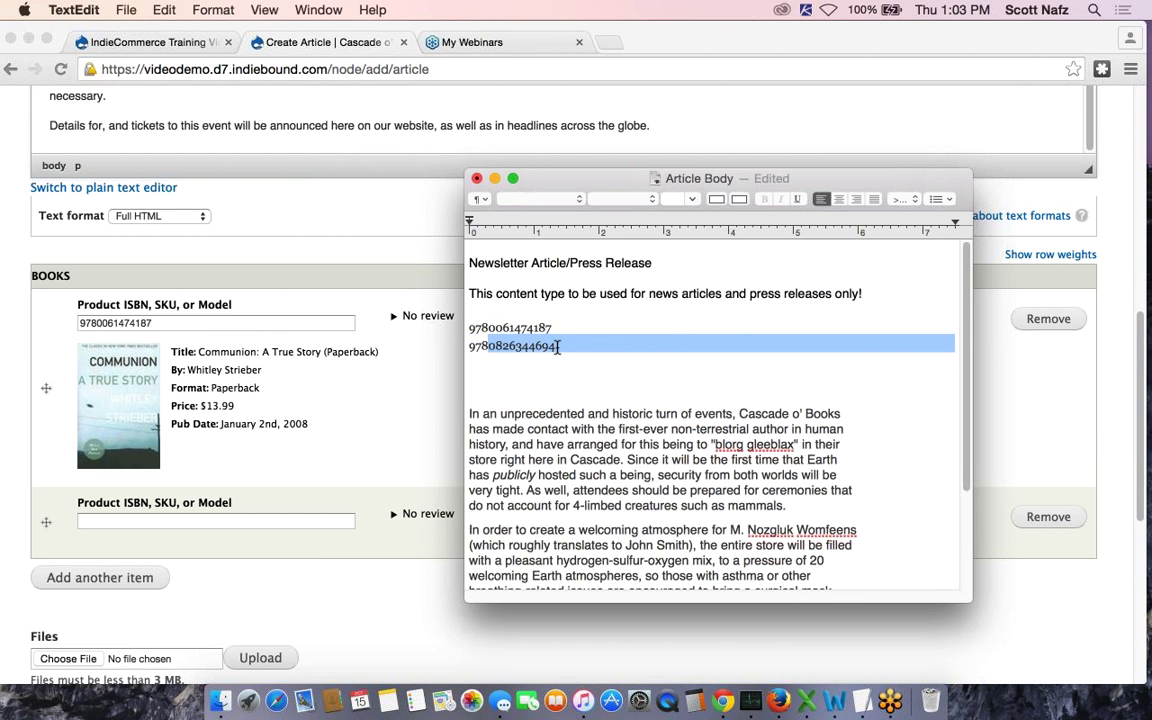
left_click_drag(558, 347, 470, 351)
key("super+c")
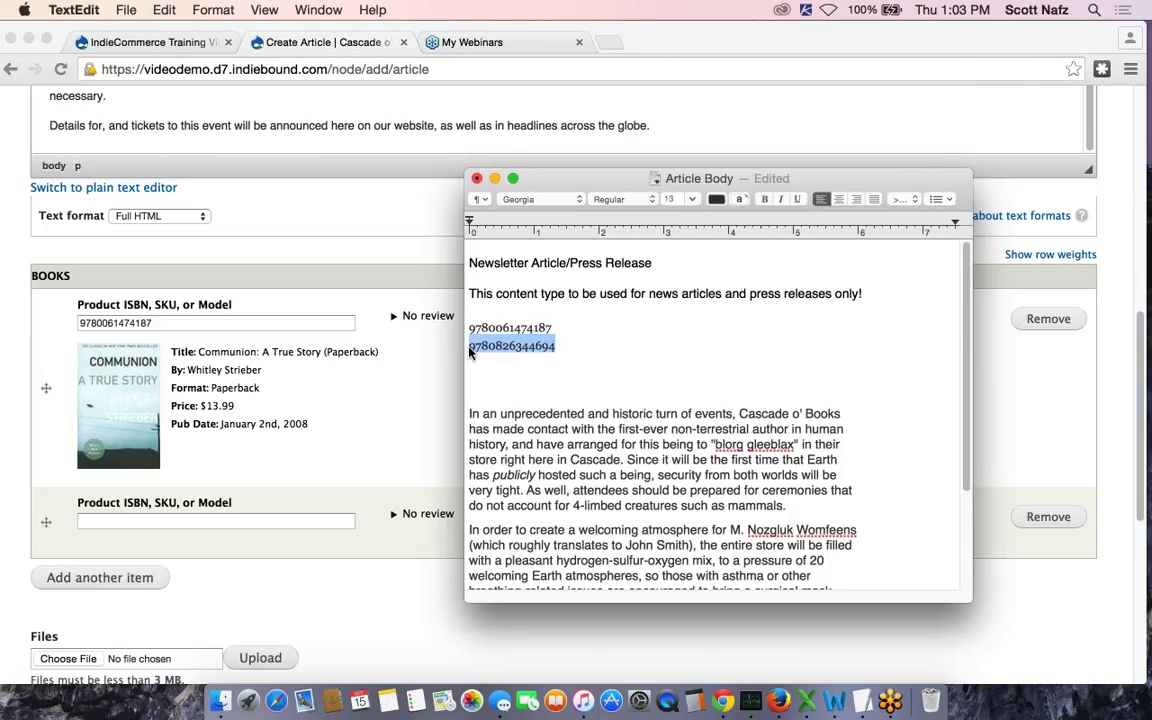
left_click(200, 521)
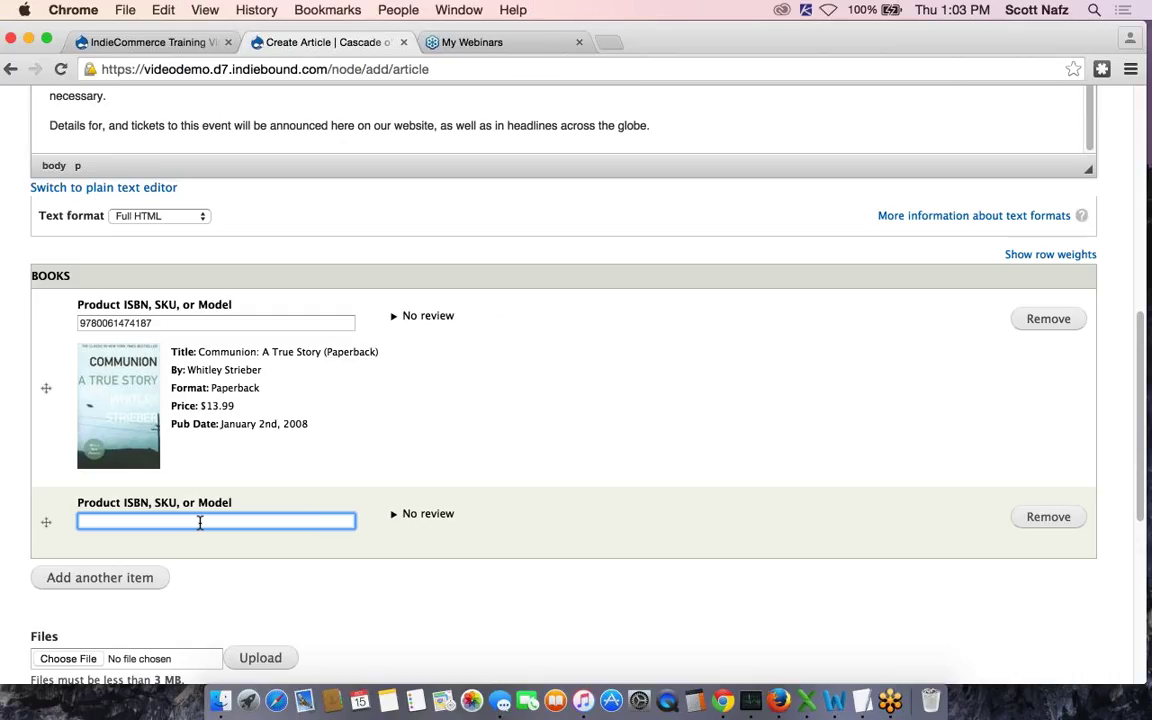
key("super+v")
left_click(370, 538)
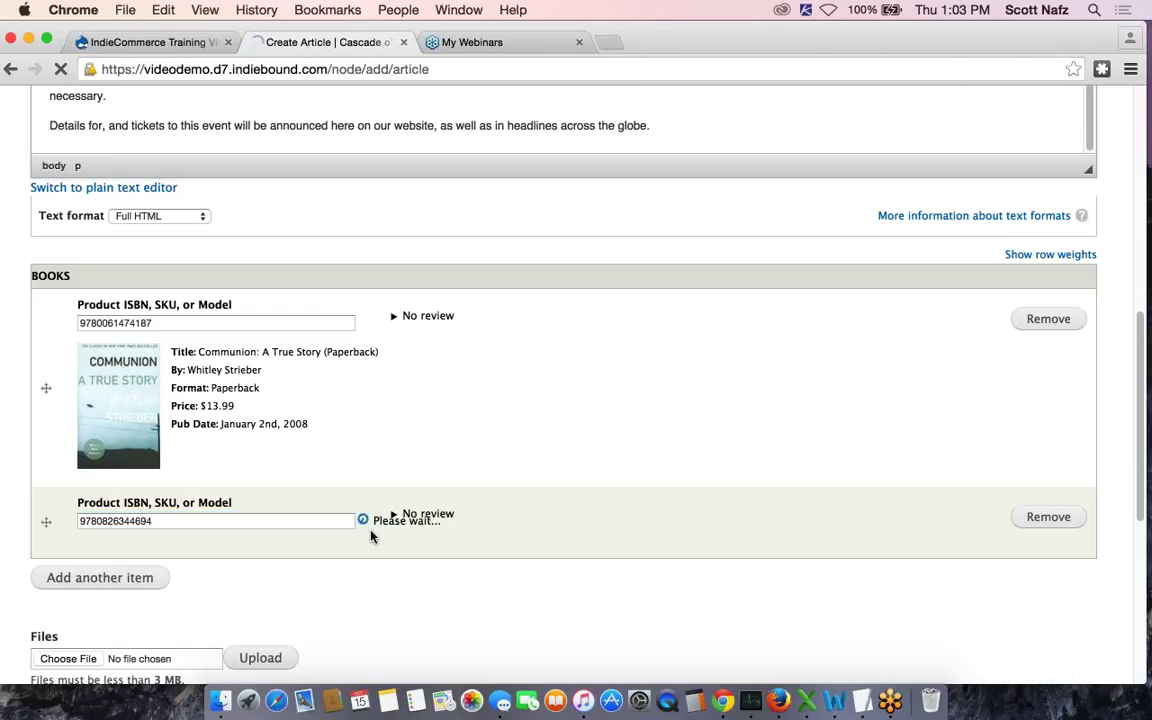
scroll(597, 443, "down", 5)
scroll(510, 262, "down", 4)
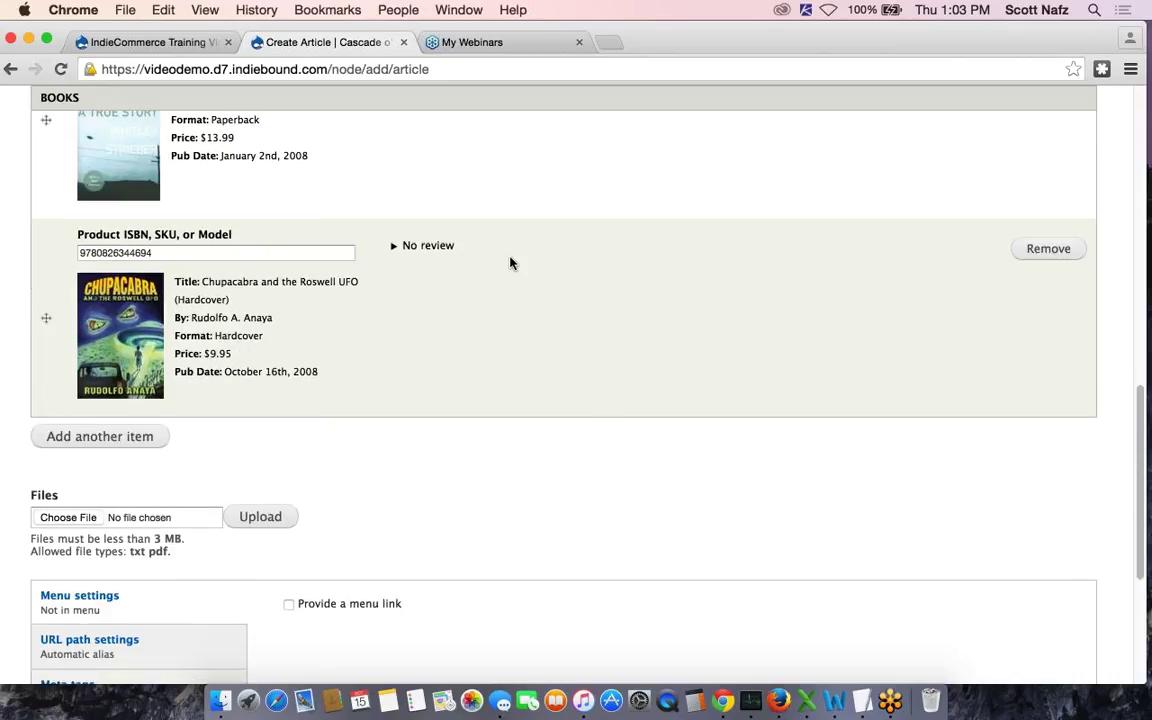
scroll(511, 264, "down", 3)
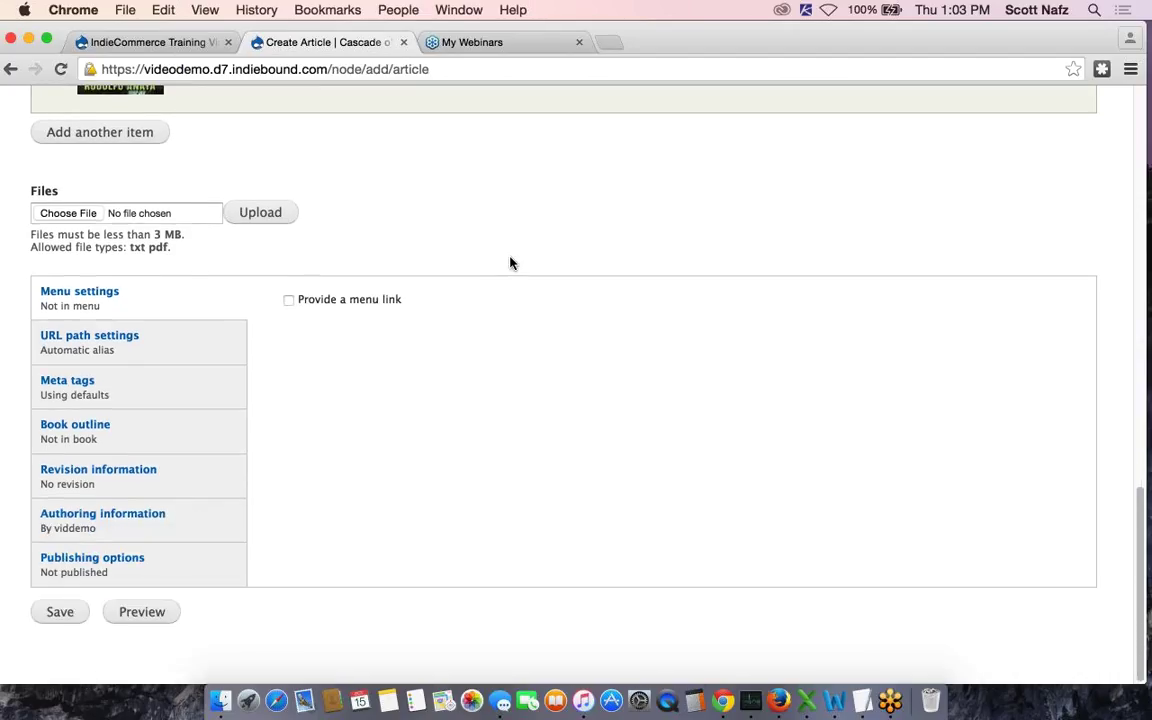
Save 'First Contact Made!' and review the published page's body, both books, byline and dateline
left_click(57, 615)
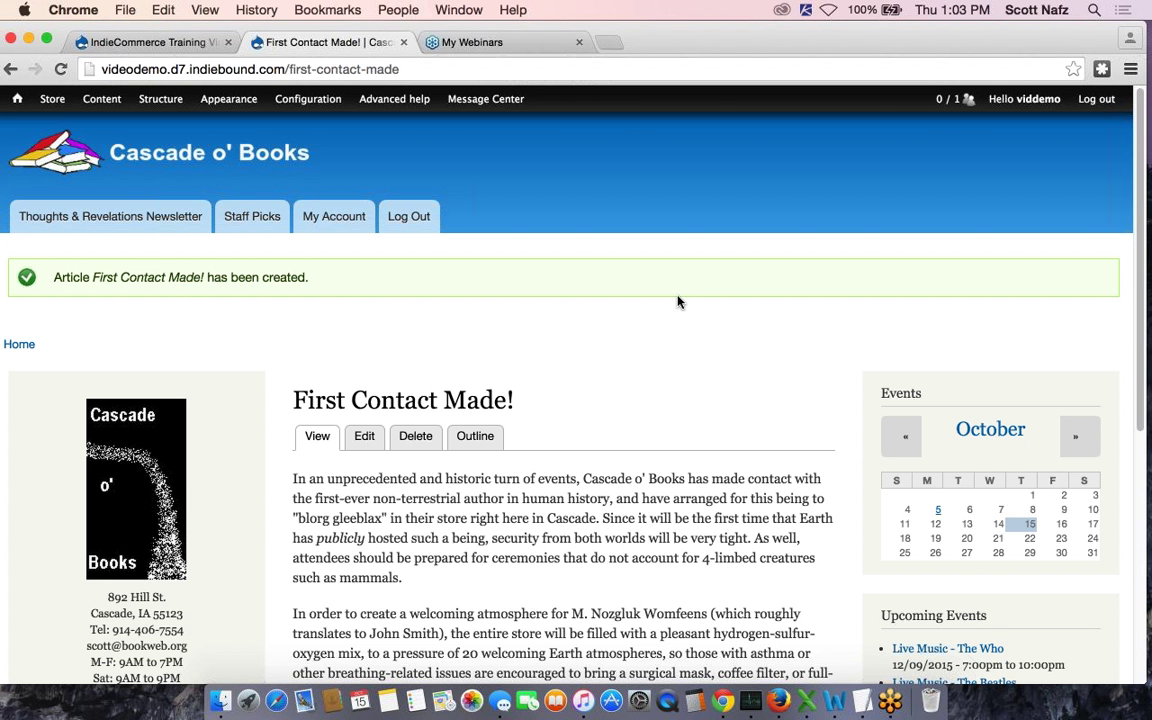
scroll(677, 301, "down", 5)
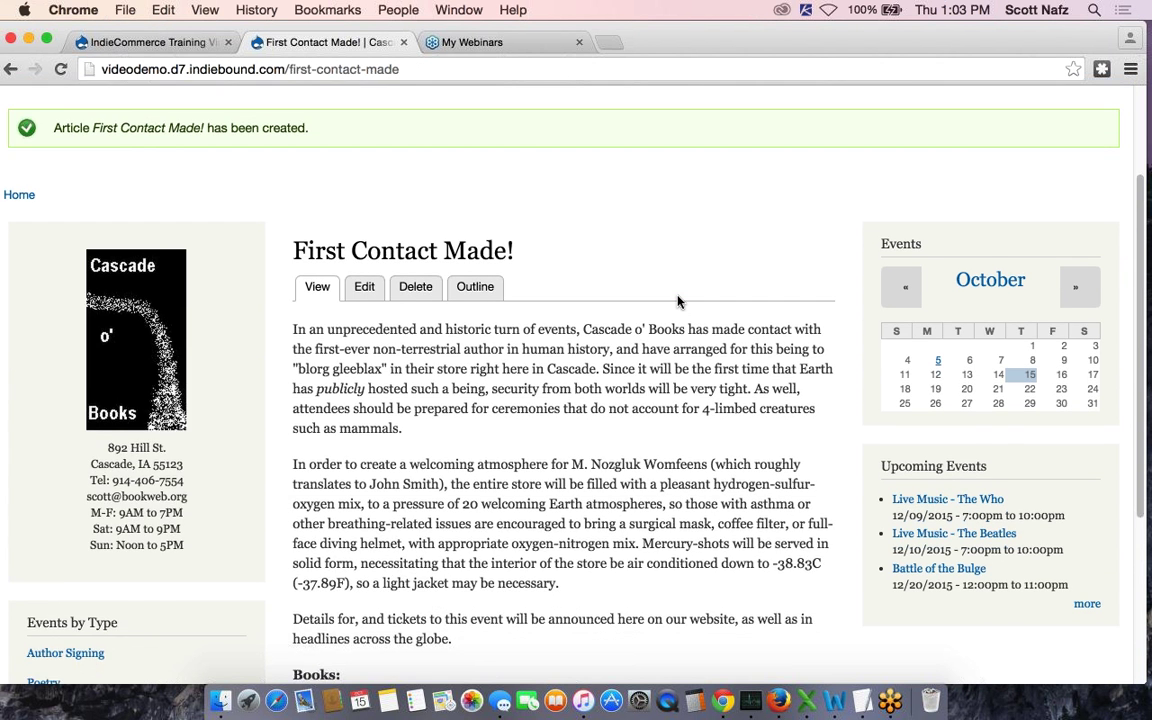
scroll(677, 301, "down", 1)
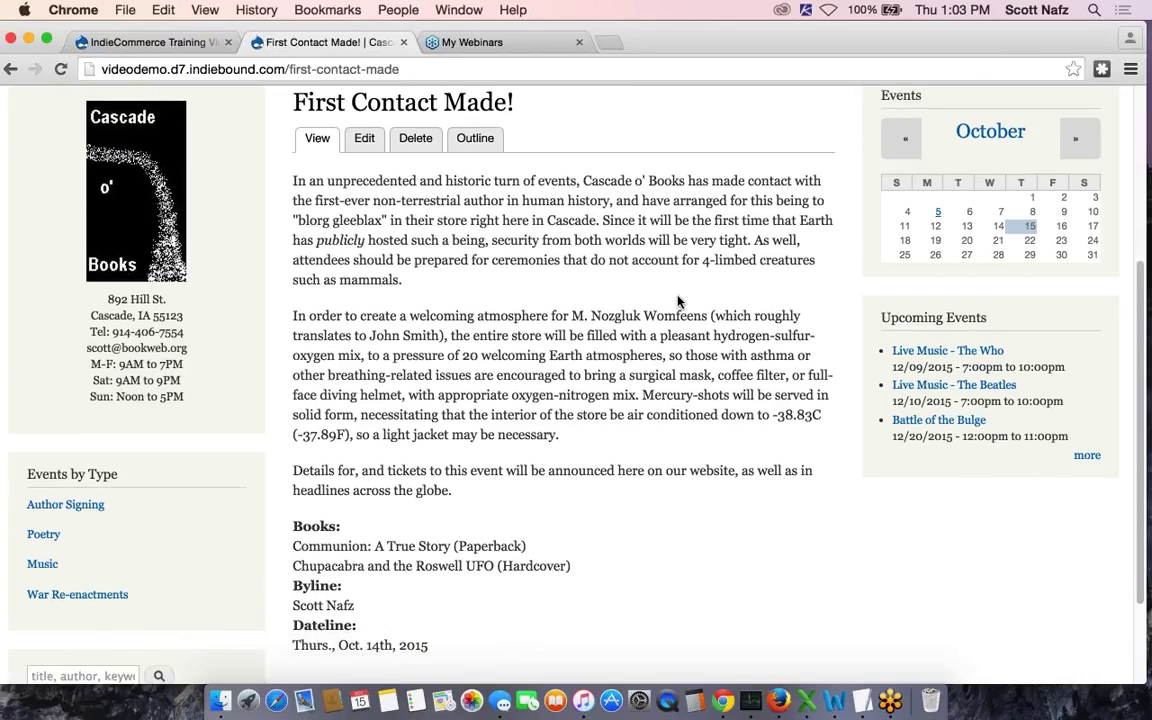
scroll(677, 295, "up", 2)
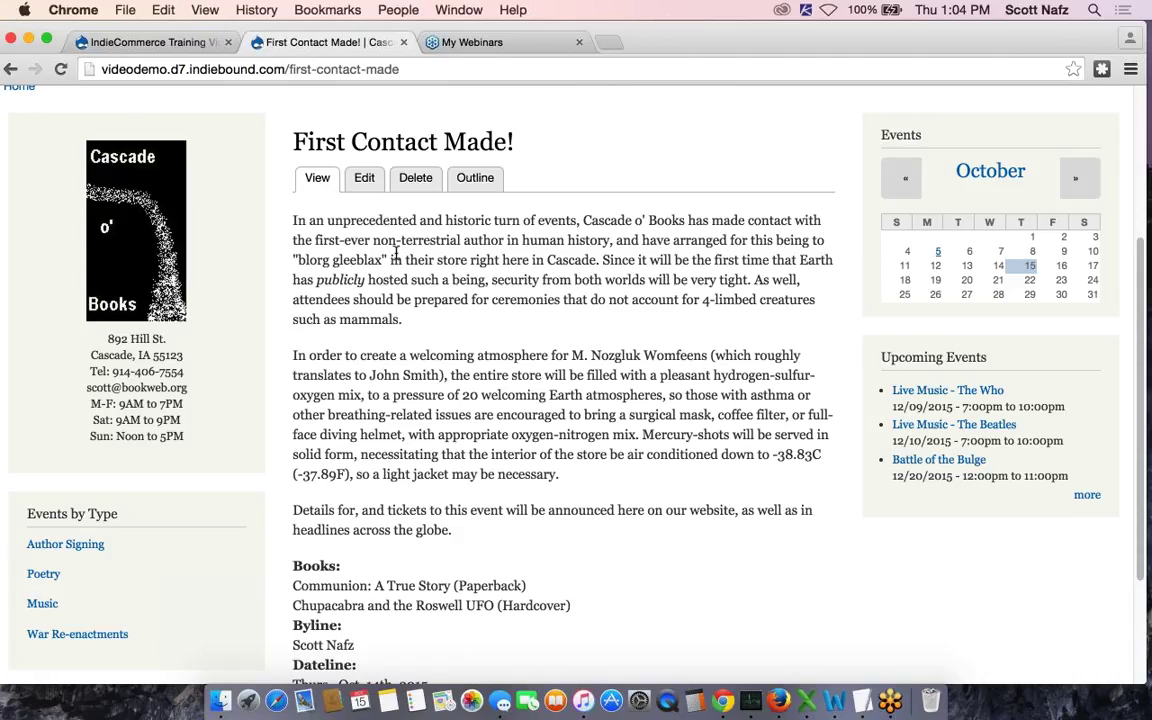
scroll(397, 256, "down", 5)
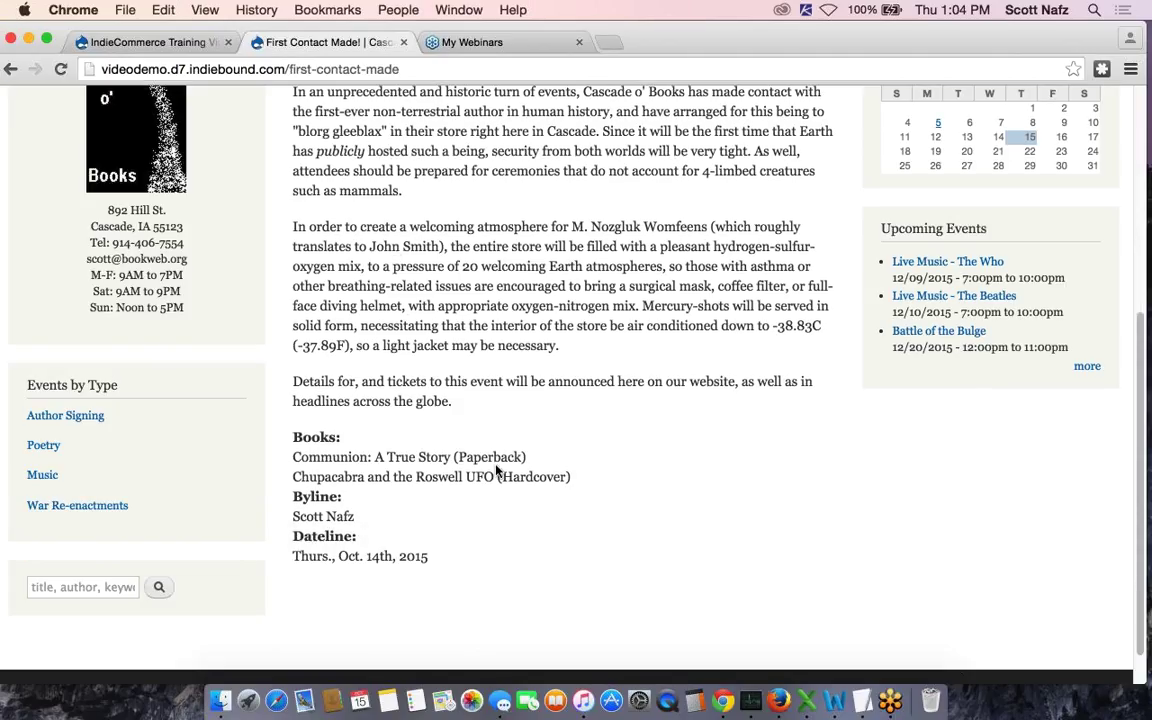
scroll(496, 470, "up", 10)
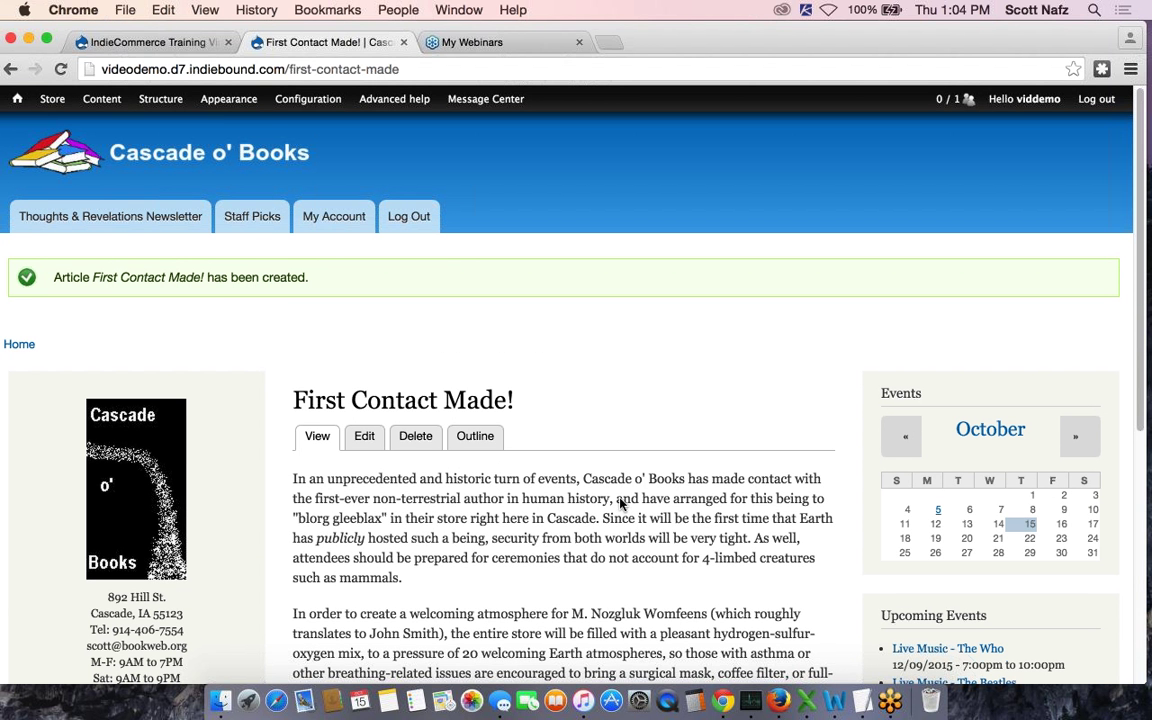
In Article's Manage display, drag Byline and Dateline above Body, Books and Files, then save
mouse_move(158, 106)
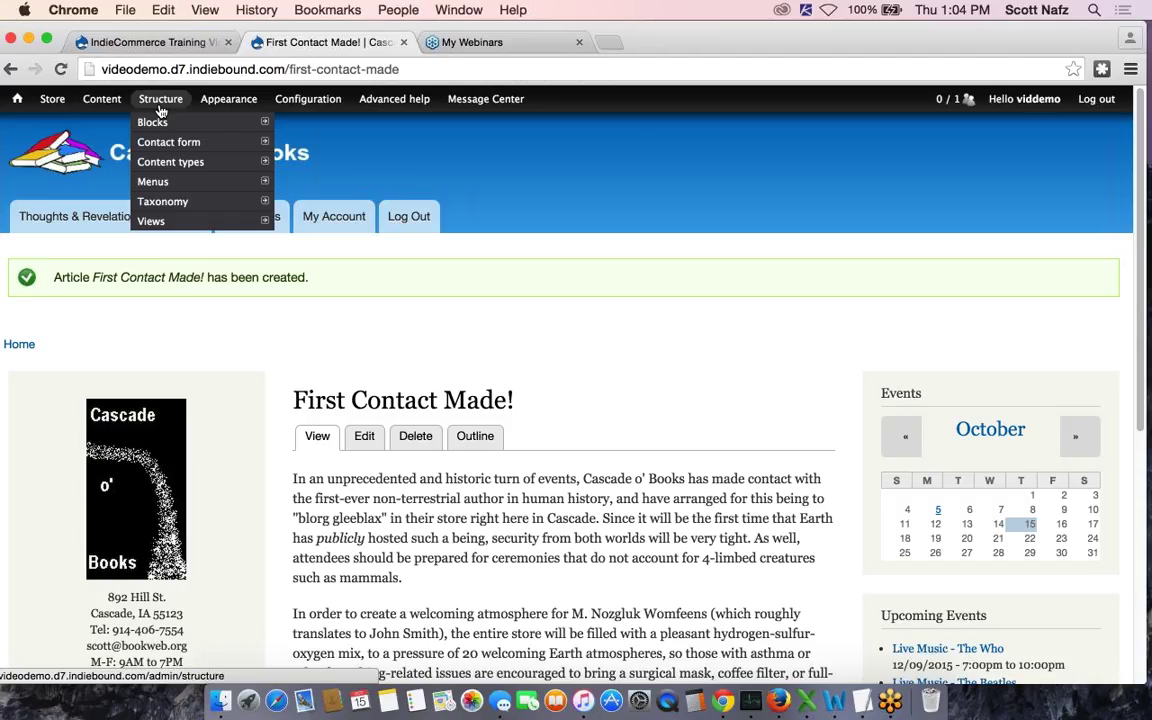
mouse_move(226, 161)
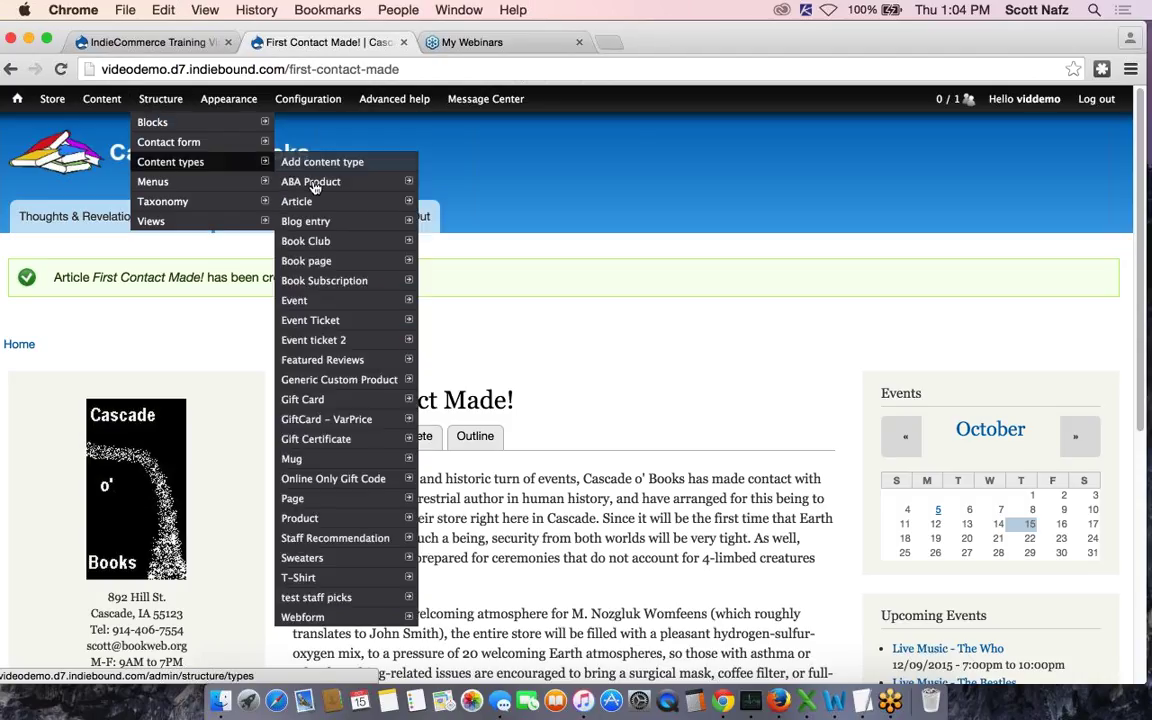
mouse_move(323, 201)
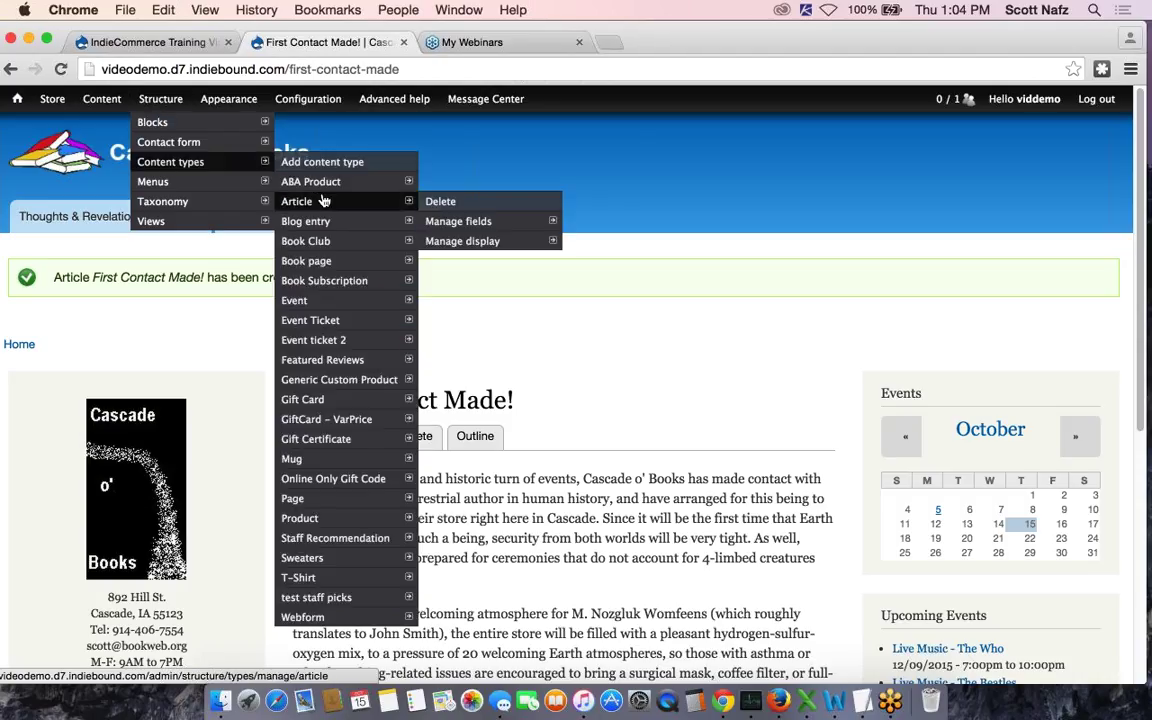
mouse_move(463, 221)
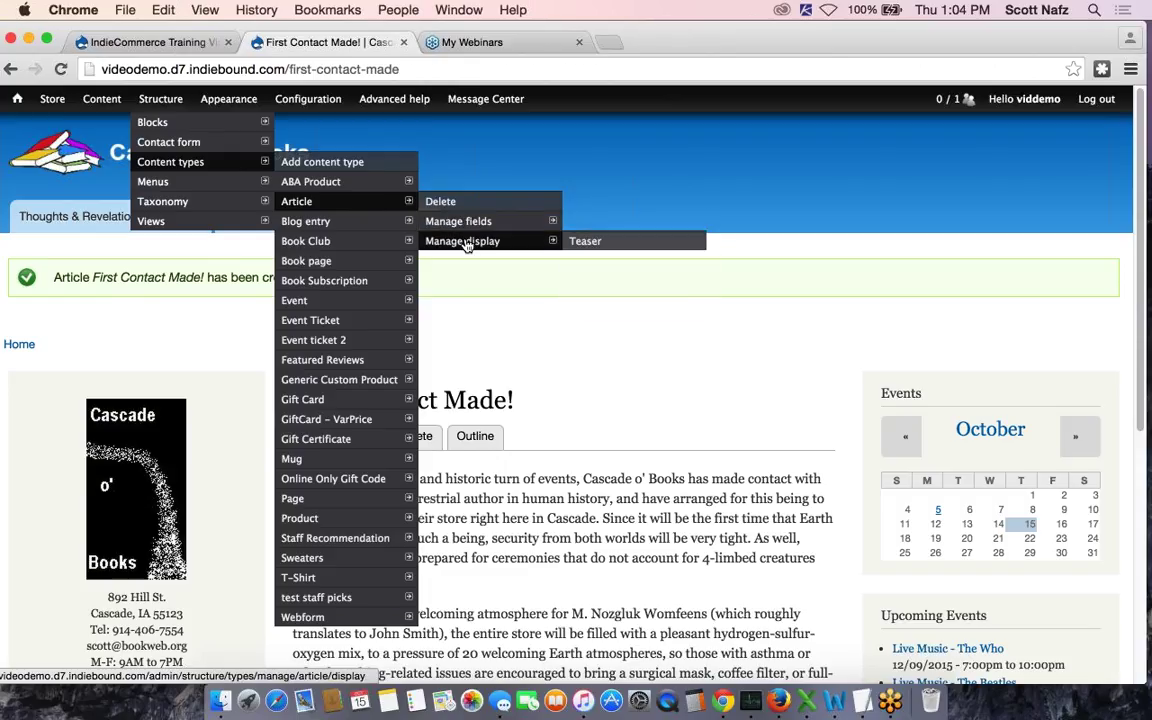
left_click(466, 243)
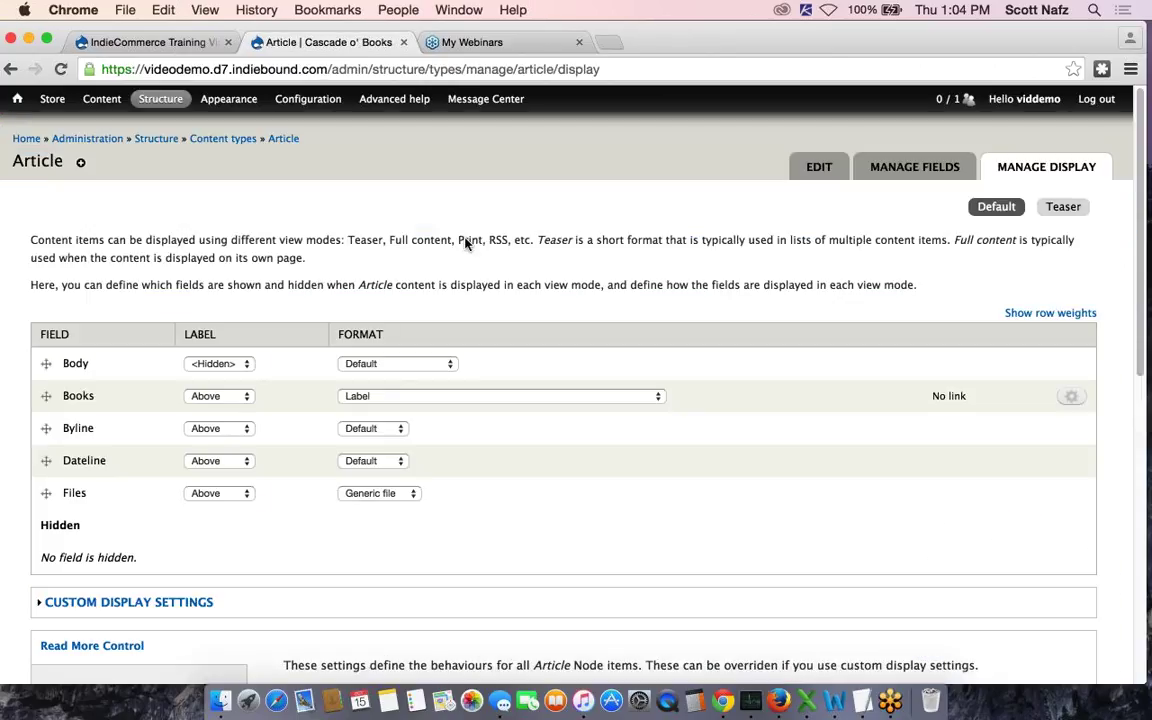
scroll(196, 397, "down", 1)
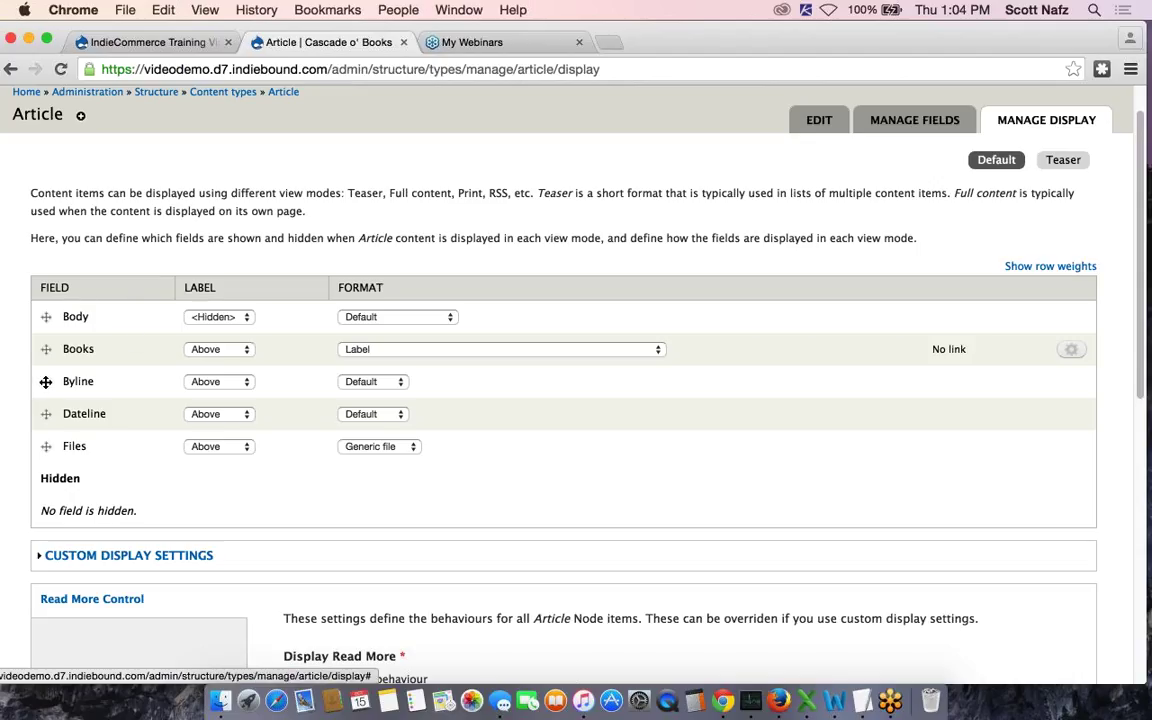
left_click_drag(45, 381, 49, 330)
left_click_drag(45, 464, 54, 405)
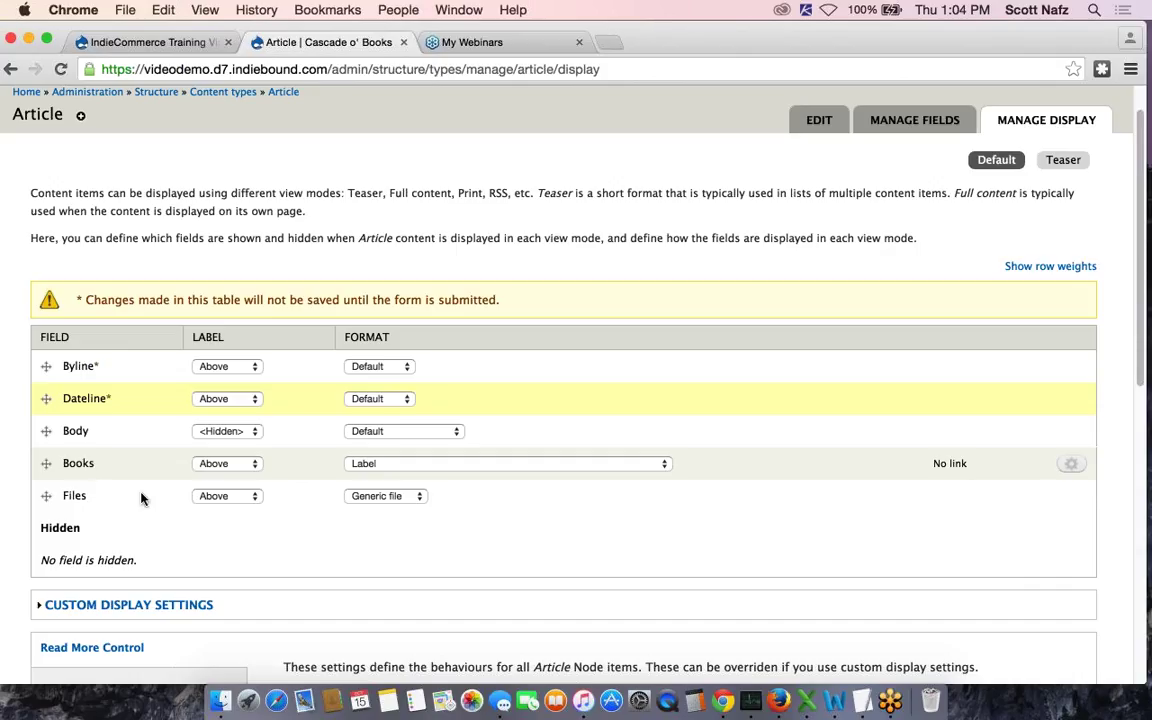
scroll(503, 530, "down", 15)
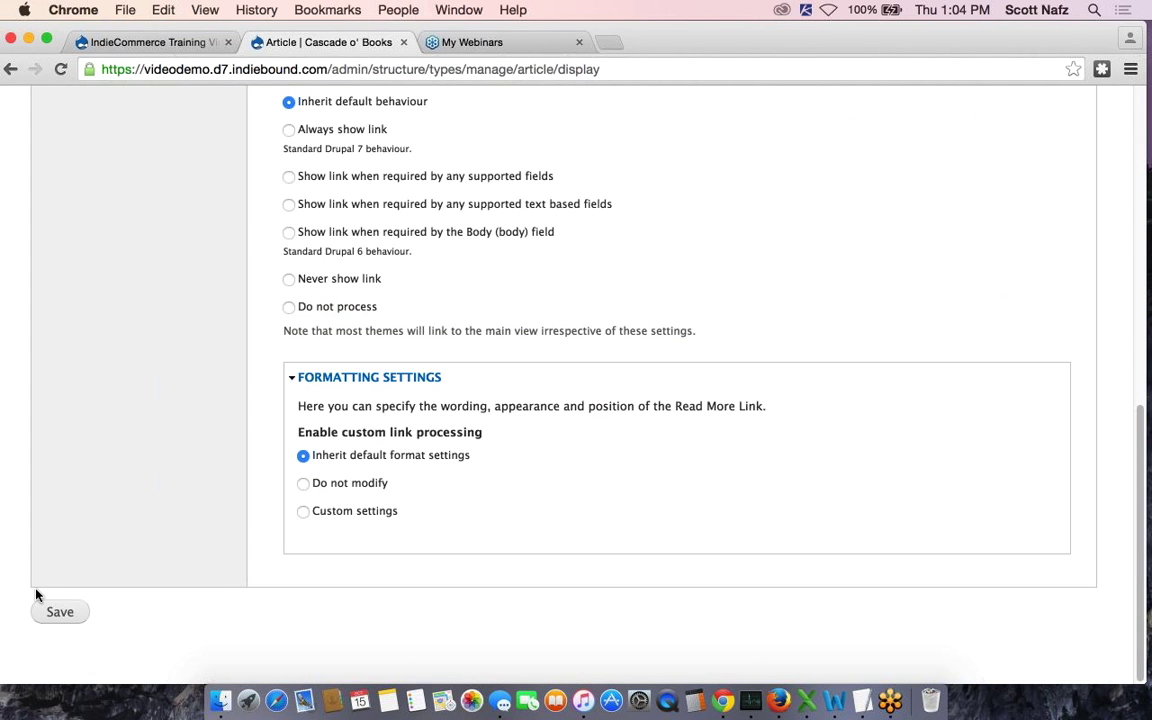
left_click(48, 615)
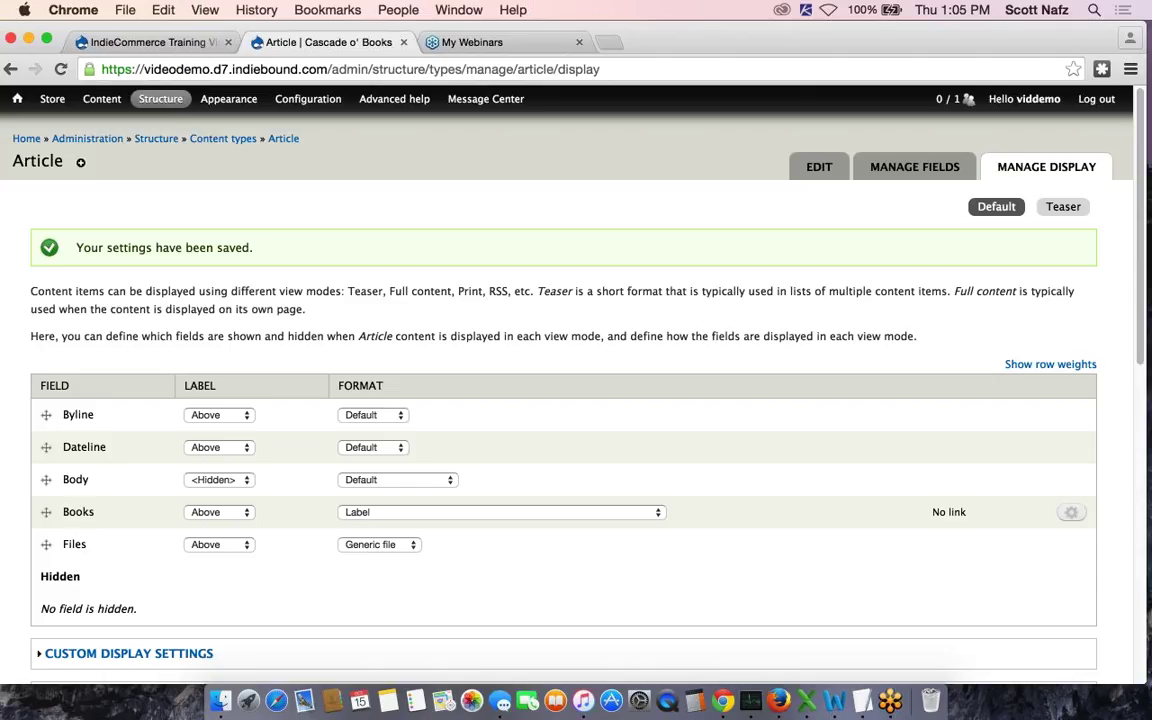
mouse_move(107, 104)
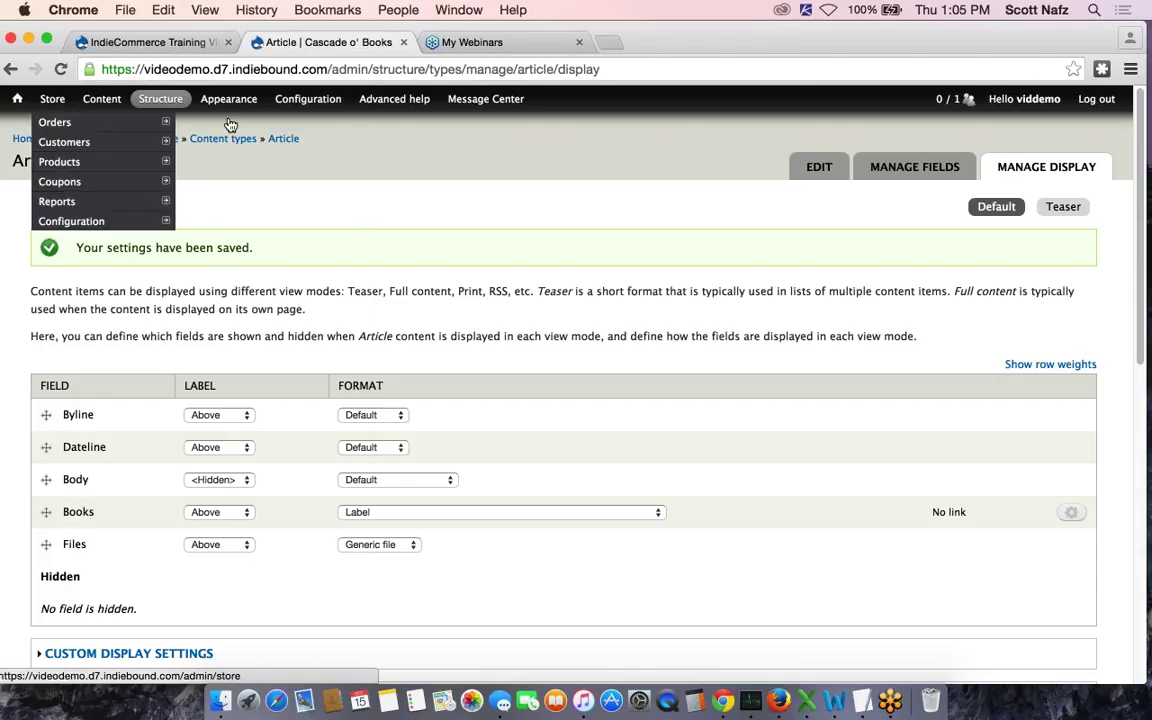
Open the 'First Contact Made!' article and check that Byline and Dateline appear above the body
left_click(101, 102)
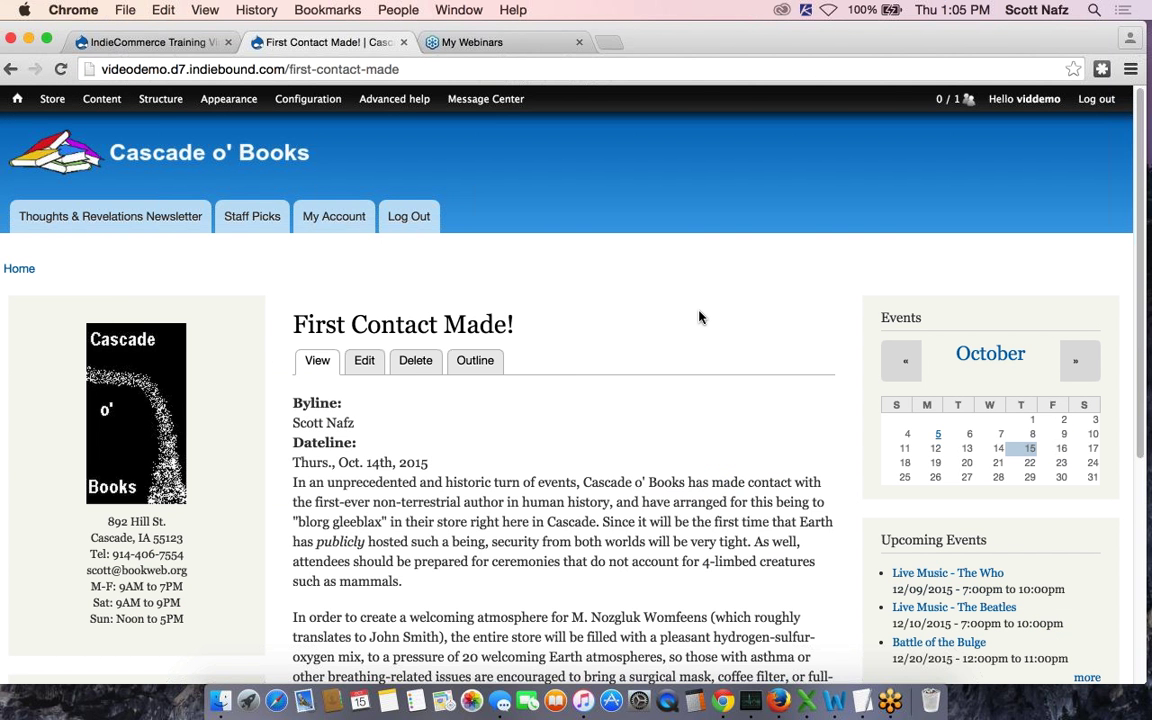
scroll(699, 317, "down", 3)
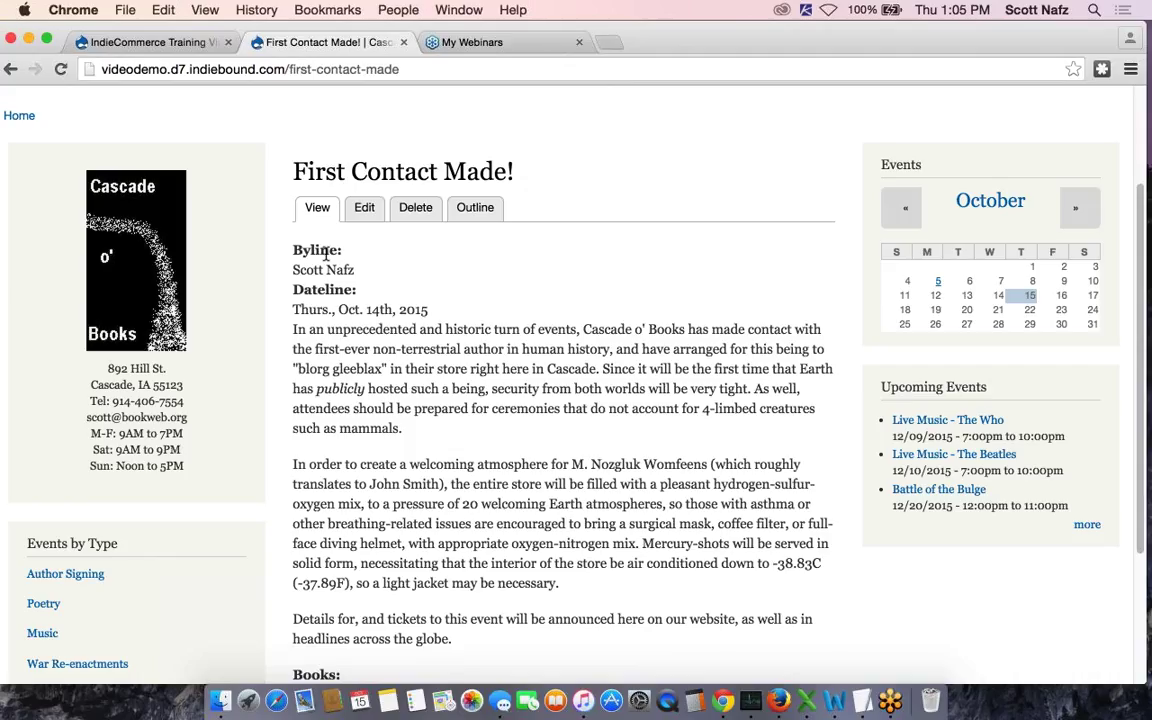
scroll(326, 254, "up", 3)
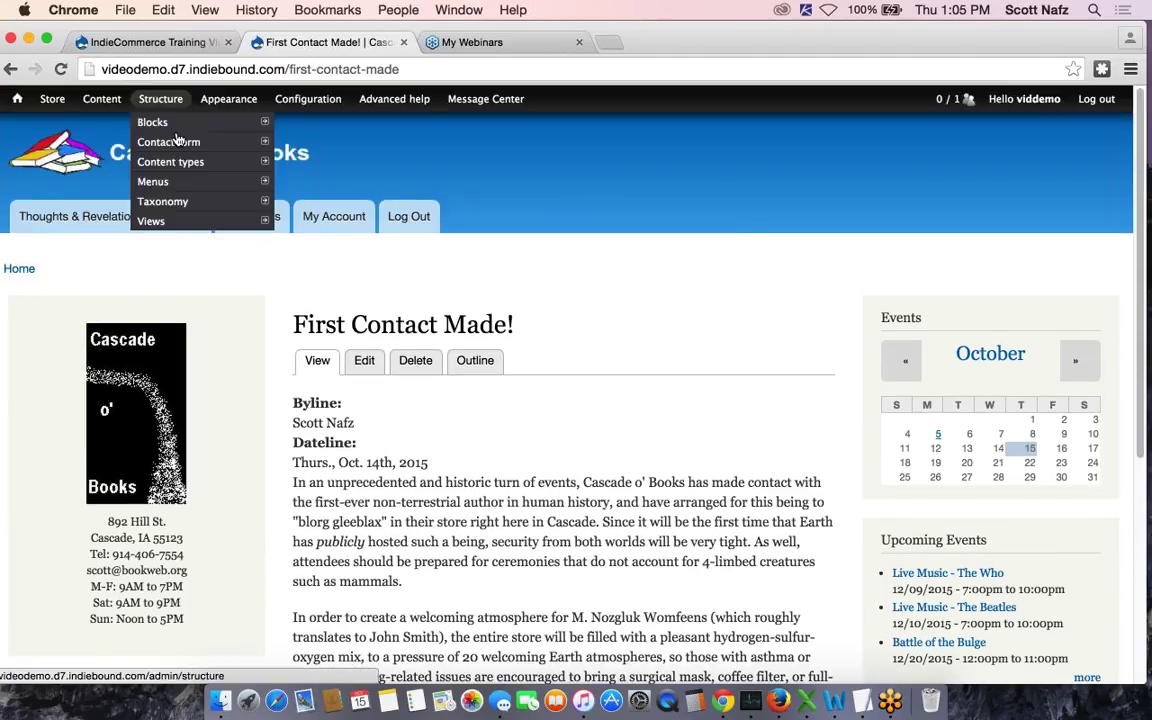
Change the Article's field_byline label from 'Byline' to 'By' and save the settings
mouse_move(175, 136)
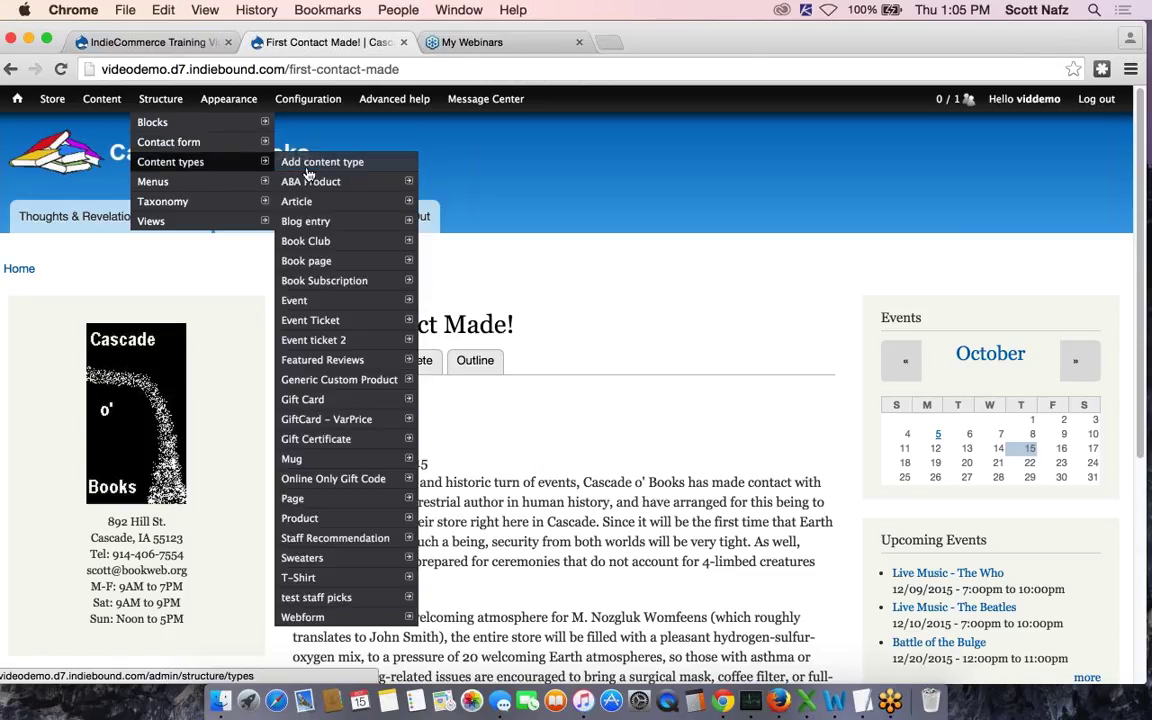
mouse_move(405, 200)
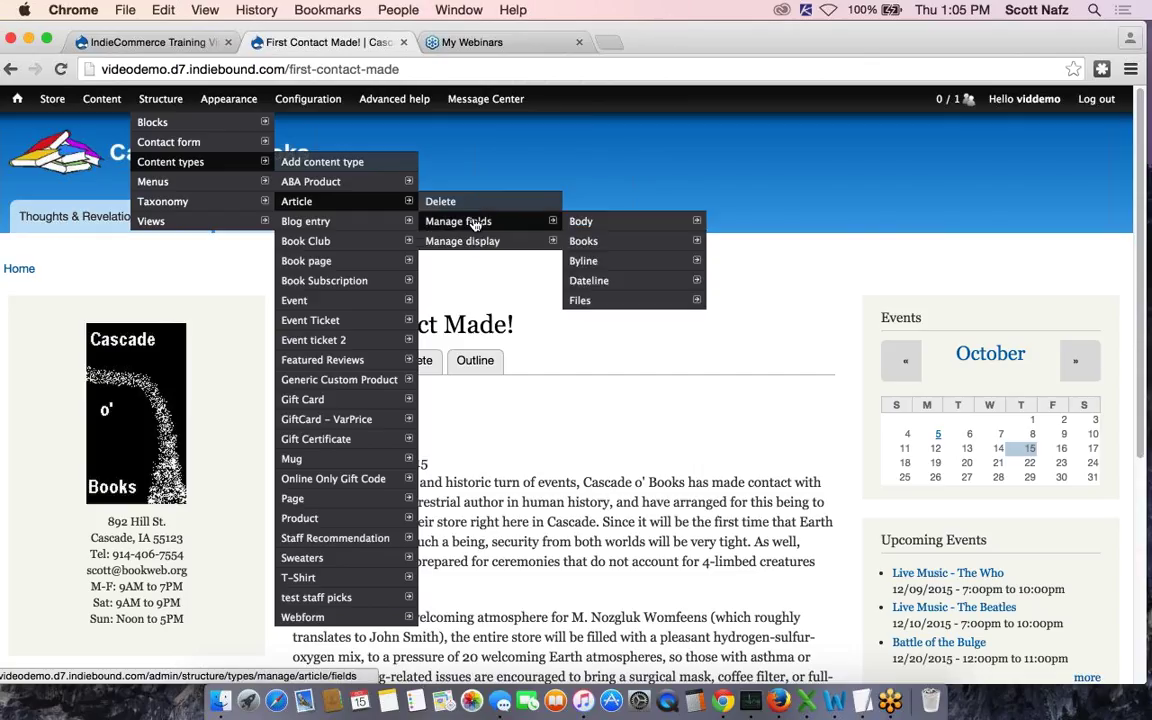
left_click(475, 224)
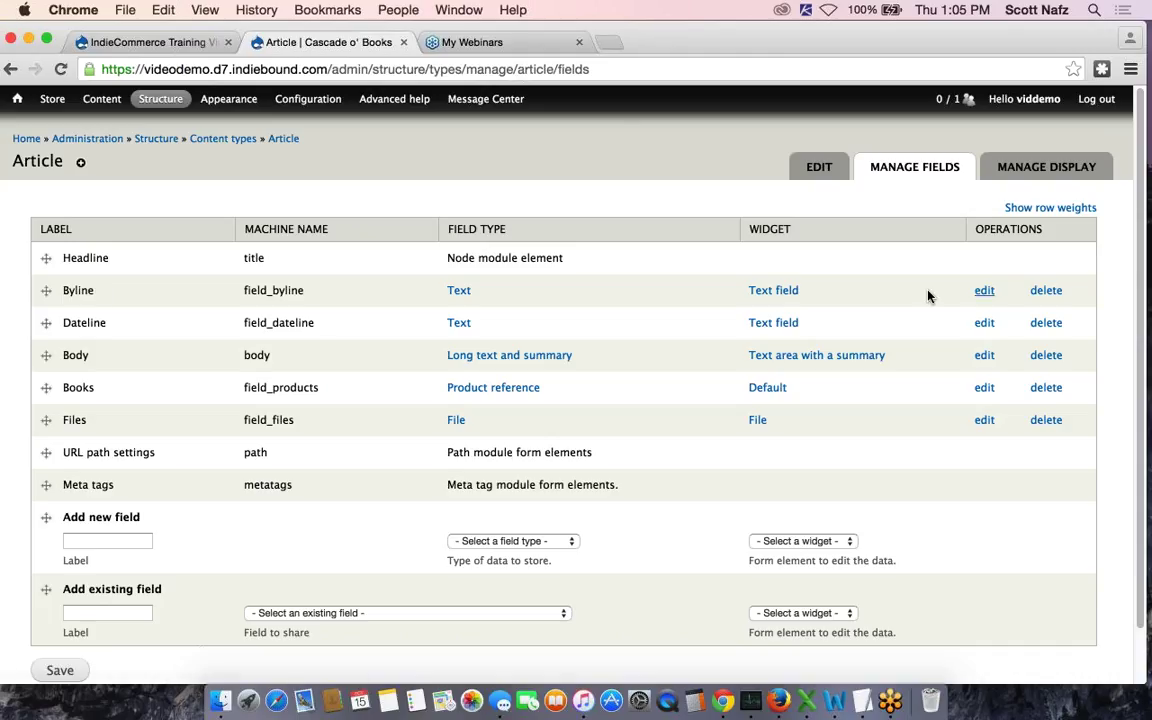
left_click(984, 291)
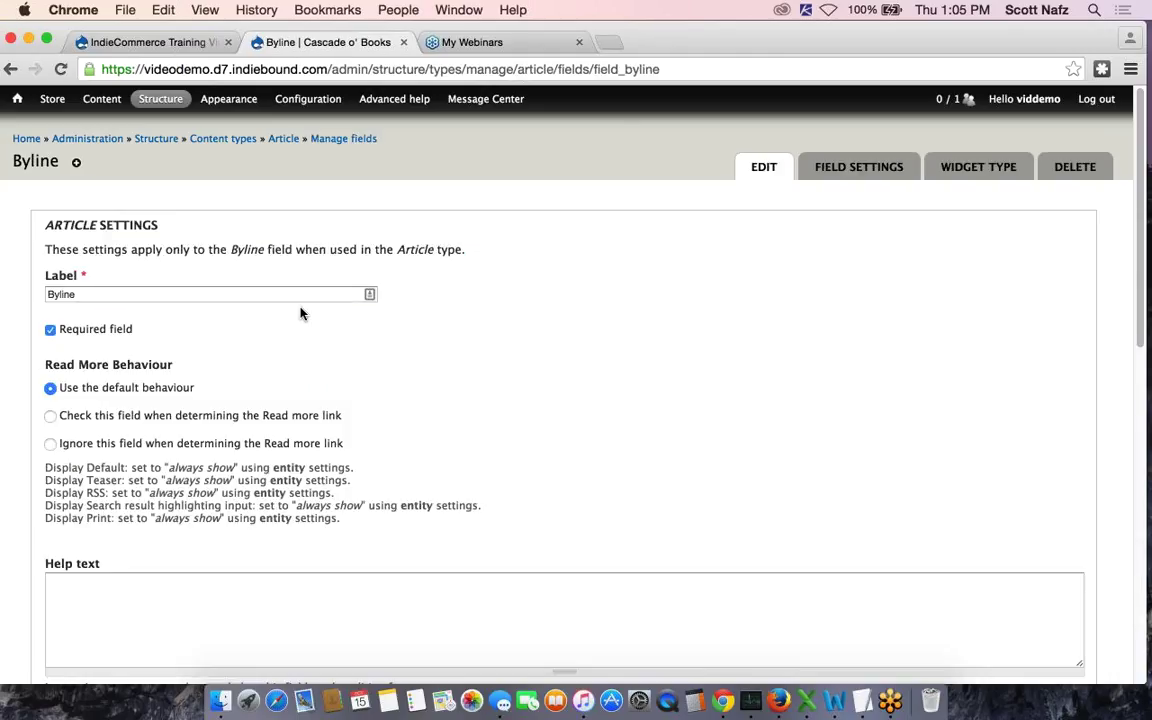
double_click(83, 311)
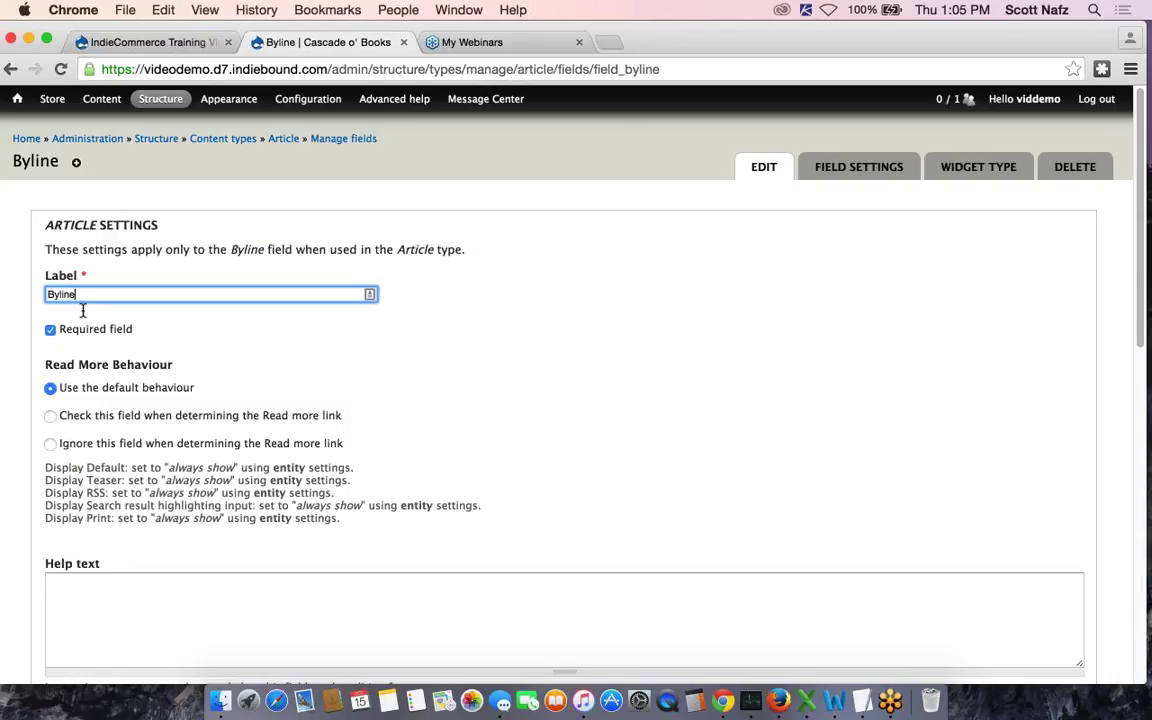
type("By")
left_click(555, 330)
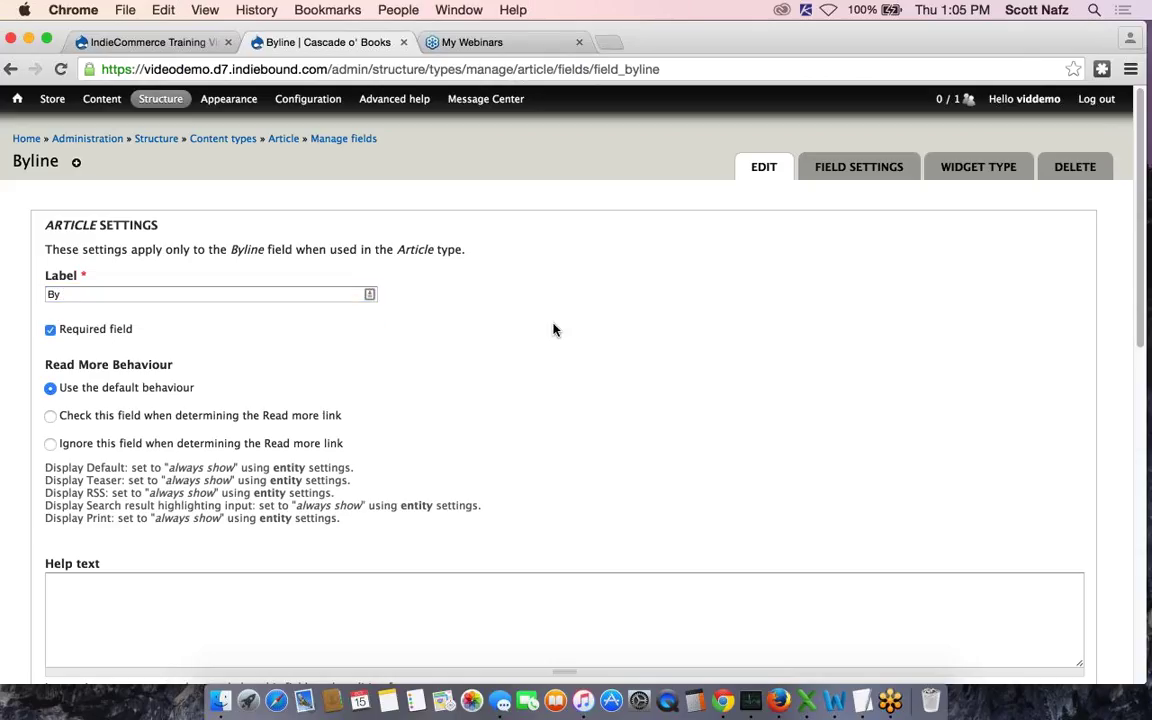
scroll(555, 330, "down", 10)
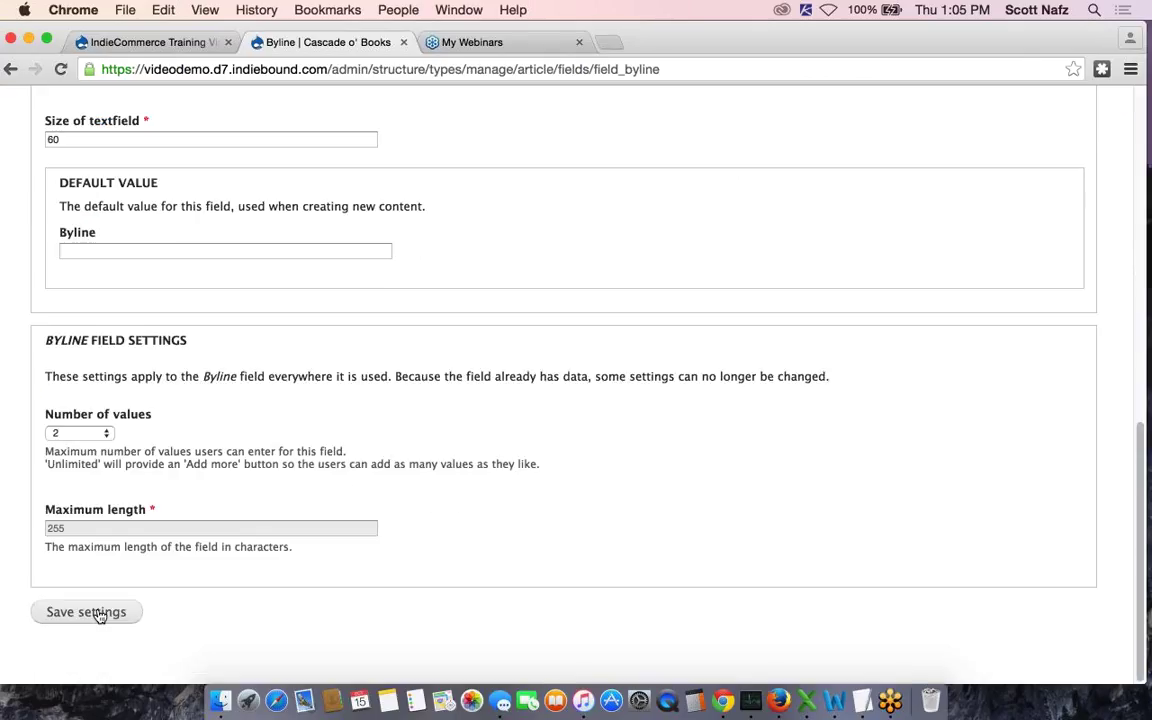
left_click(100, 616)
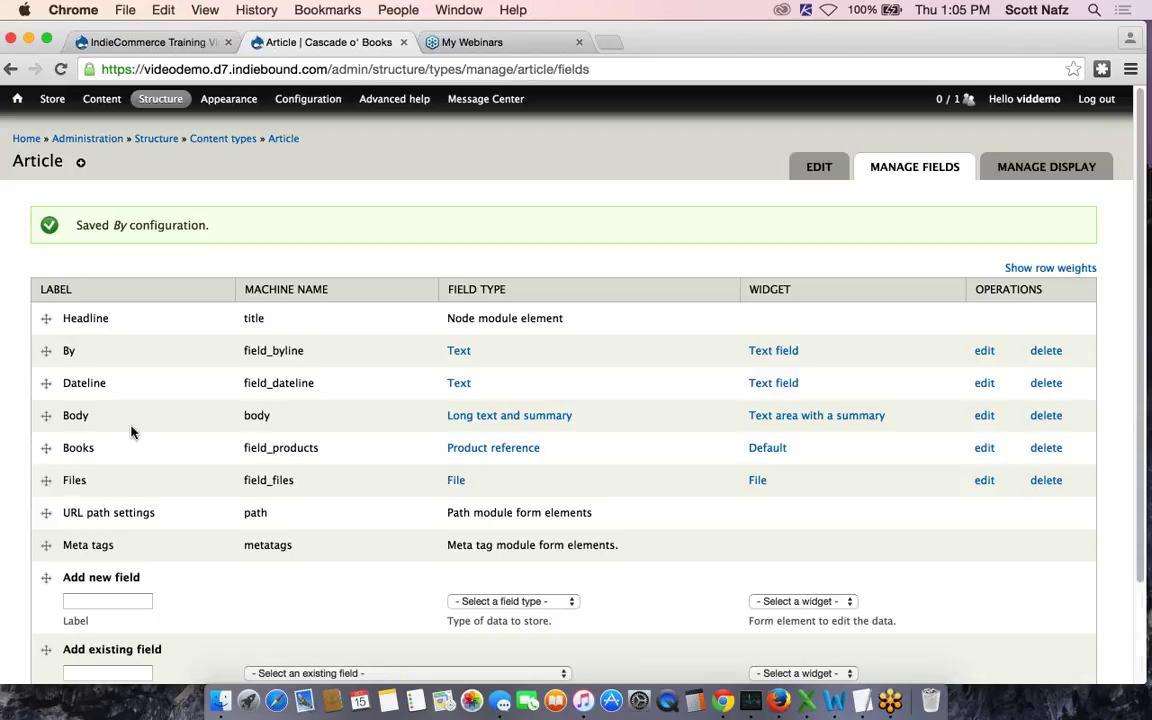
Shorten the field_dateline label from 'Dateline' to 'Date' and save the settings
left_click(985, 383)
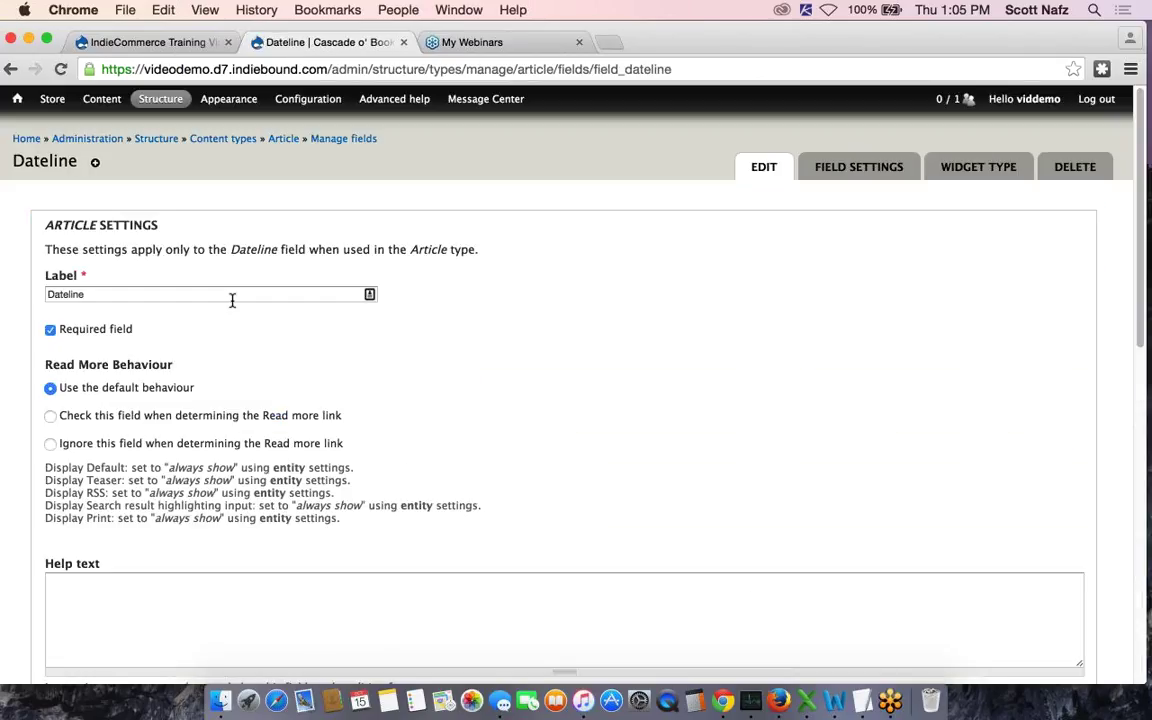
left_click(185, 295)
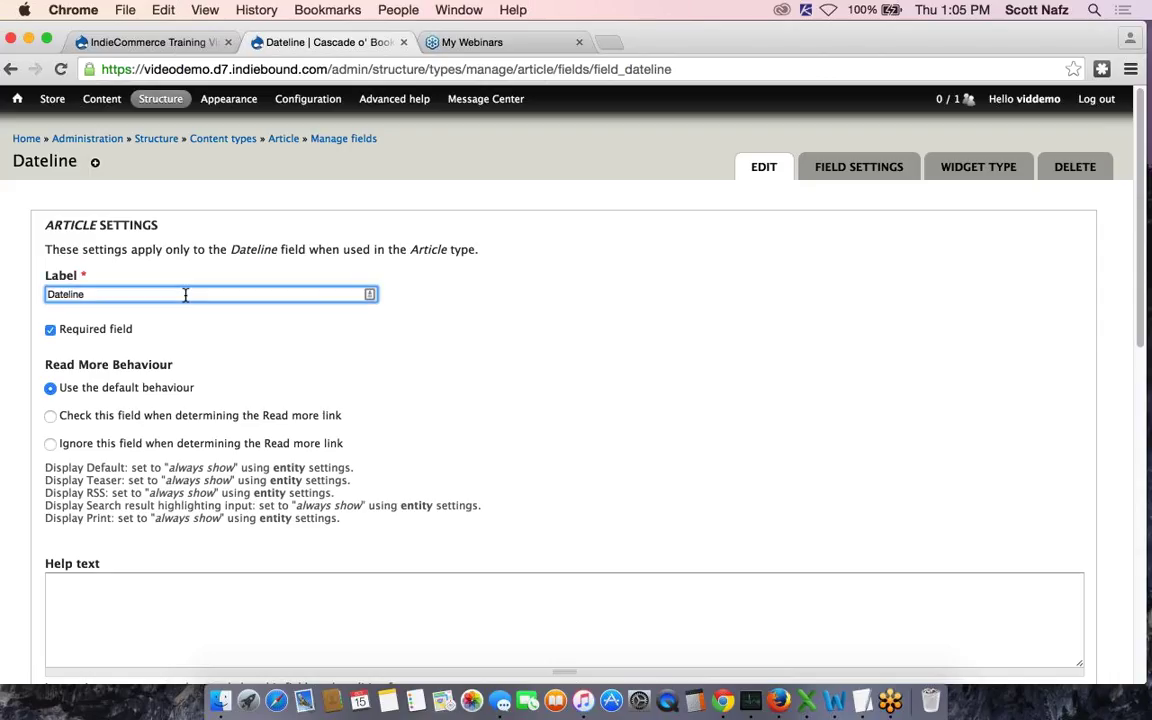
key("BackSpace")
key("BackSpace")
key("BackSpace")
key("BackSpace")
left_click(562, 338)
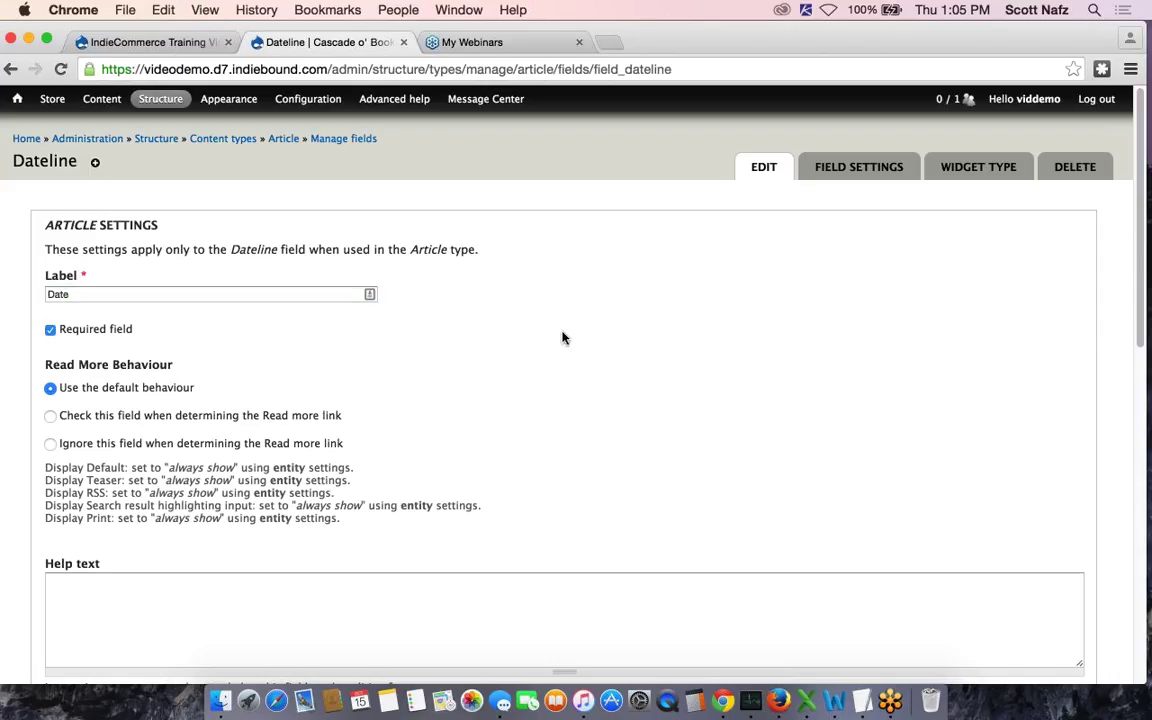
scroll(437, 504, "down", 10)
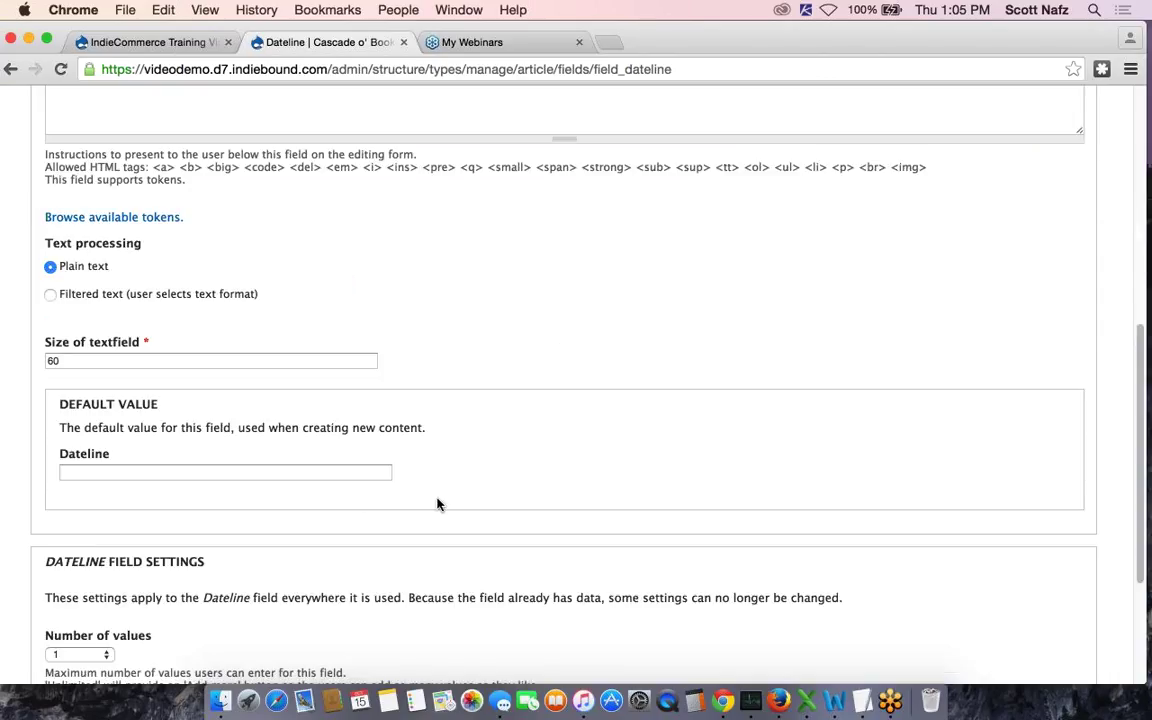
scroll(437, 504, "down", 4)
left_click(88, 613)
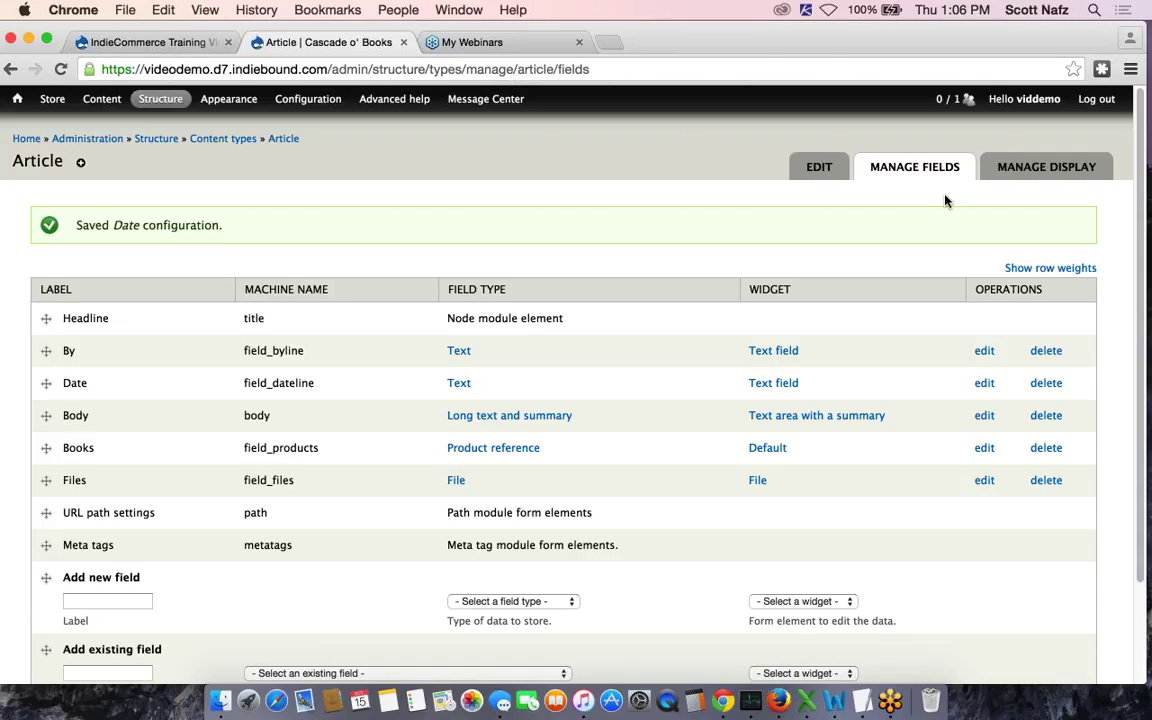
Set the By and Date labels to Inline, hide the Books label, save, then open Content
left_click(1046, 170)
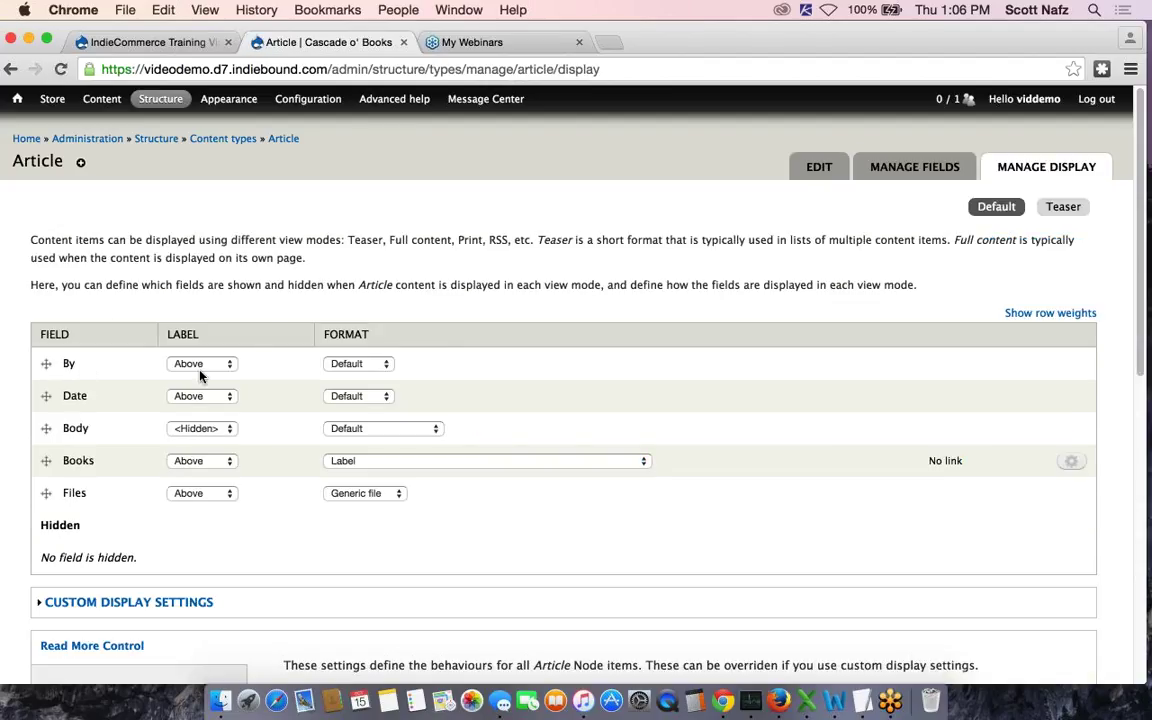
left_click(192, 366)
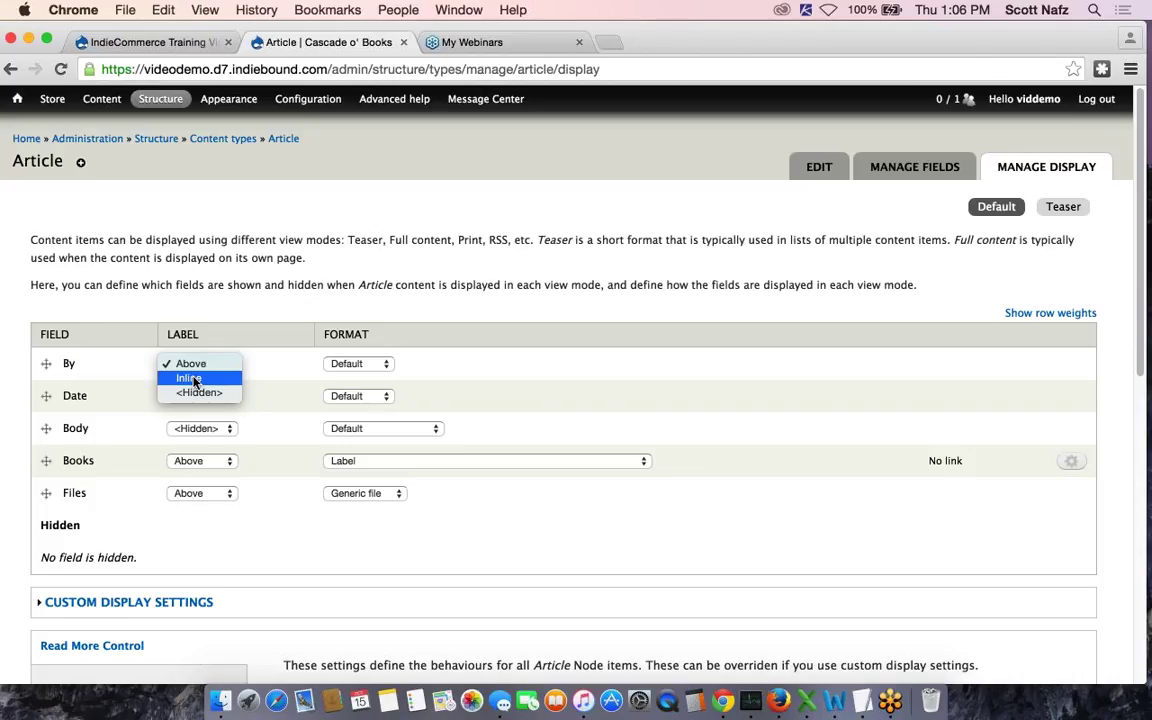
left_click(194, 380)
left_click(200, 400)
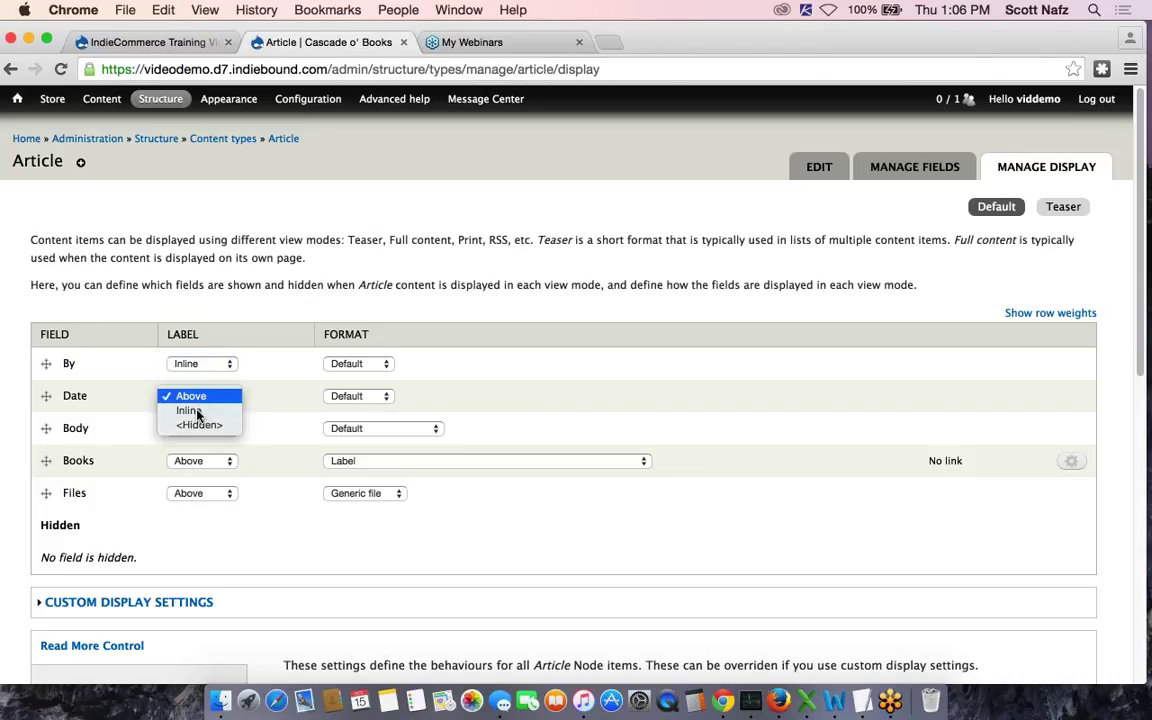
left_click(190, 410)
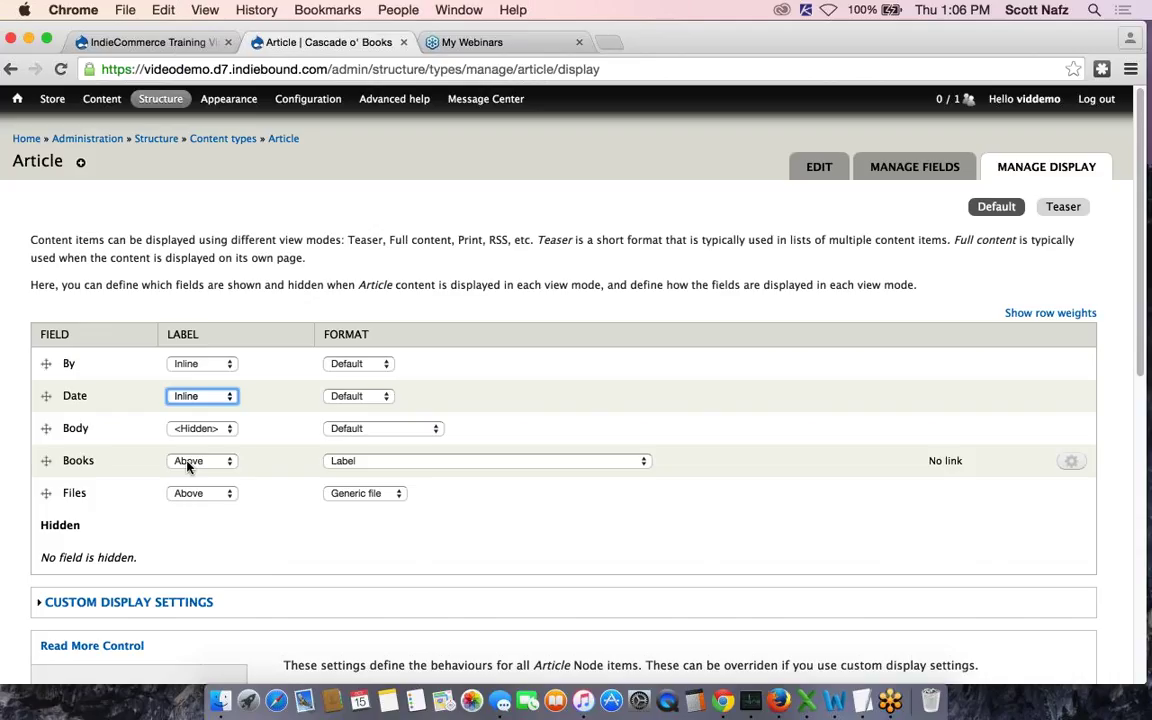
left_click(187, 462)
left_click(205, 487)
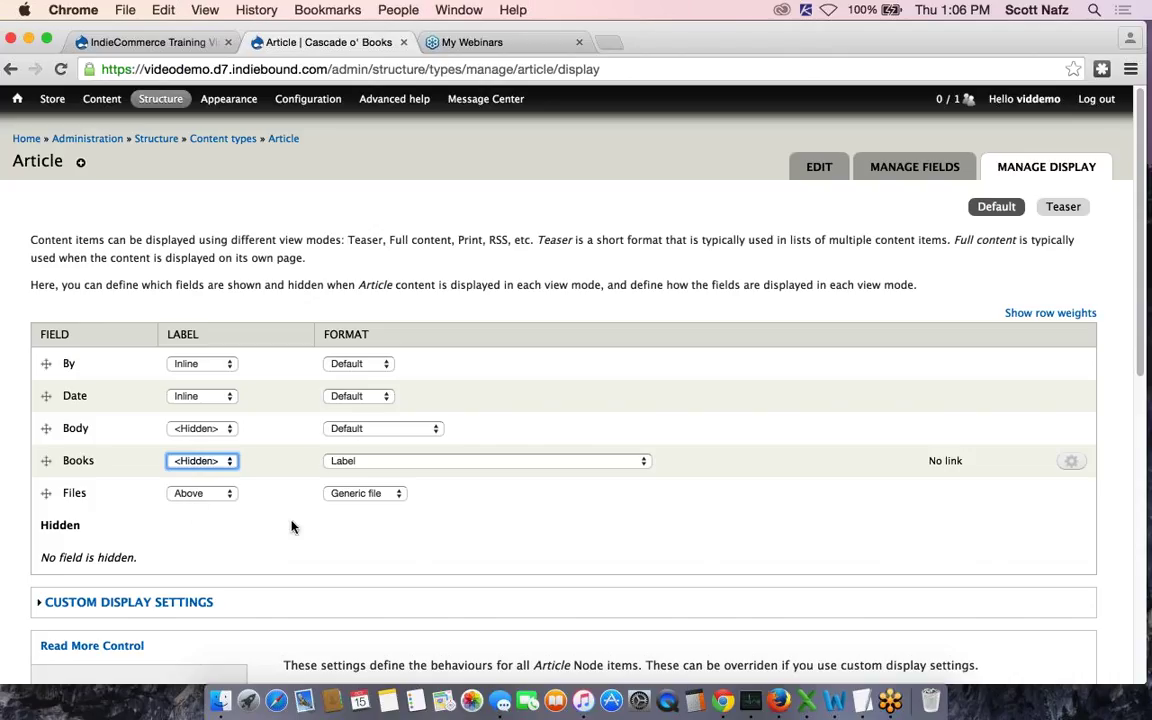
scroll(292, 527, "down", 10)
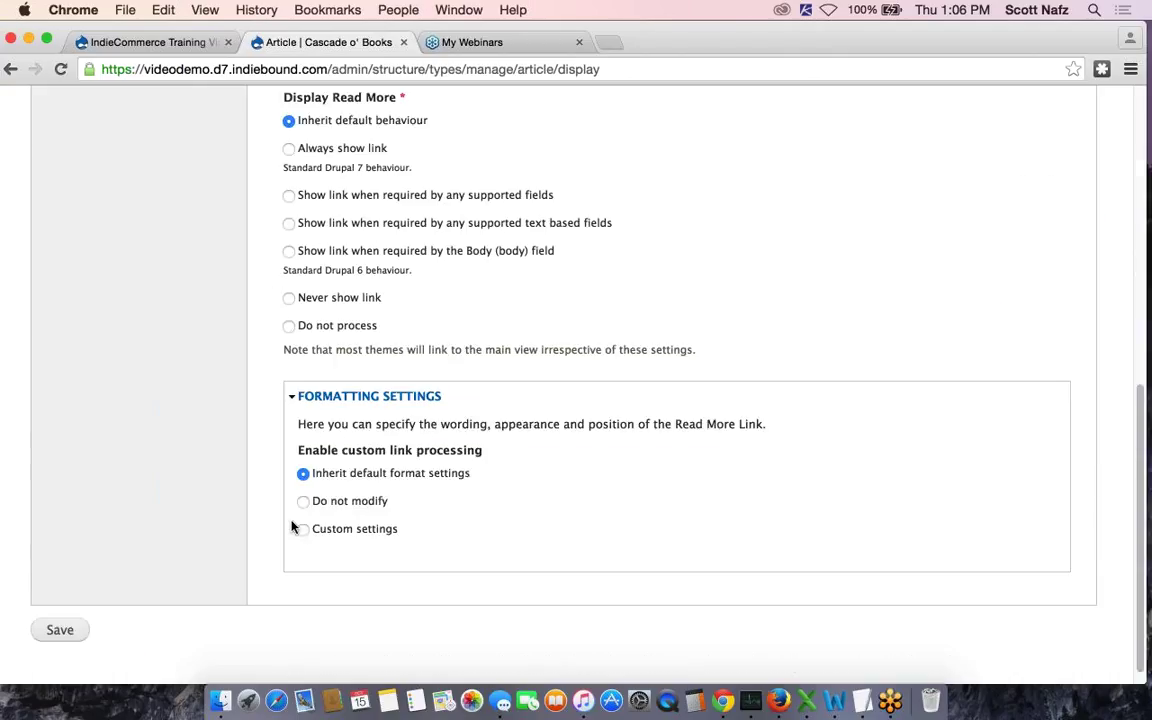
scroll(200, 565, "down", 1)
left_click(72, 617)
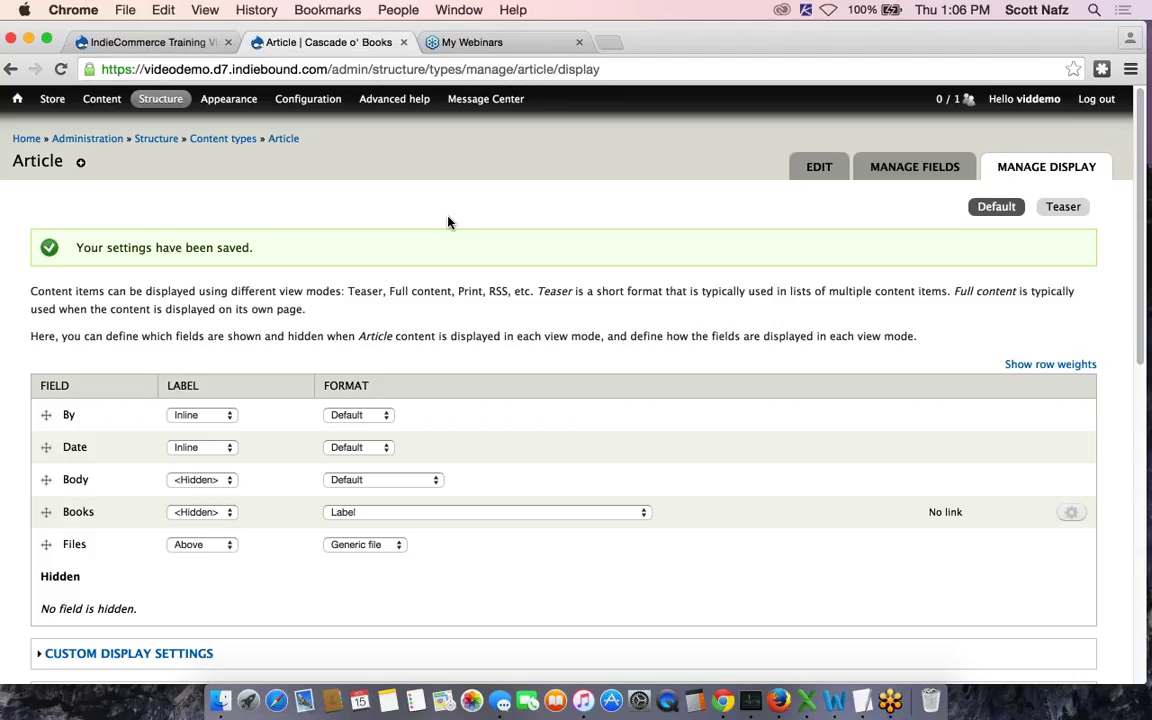
left_click(104, 100)
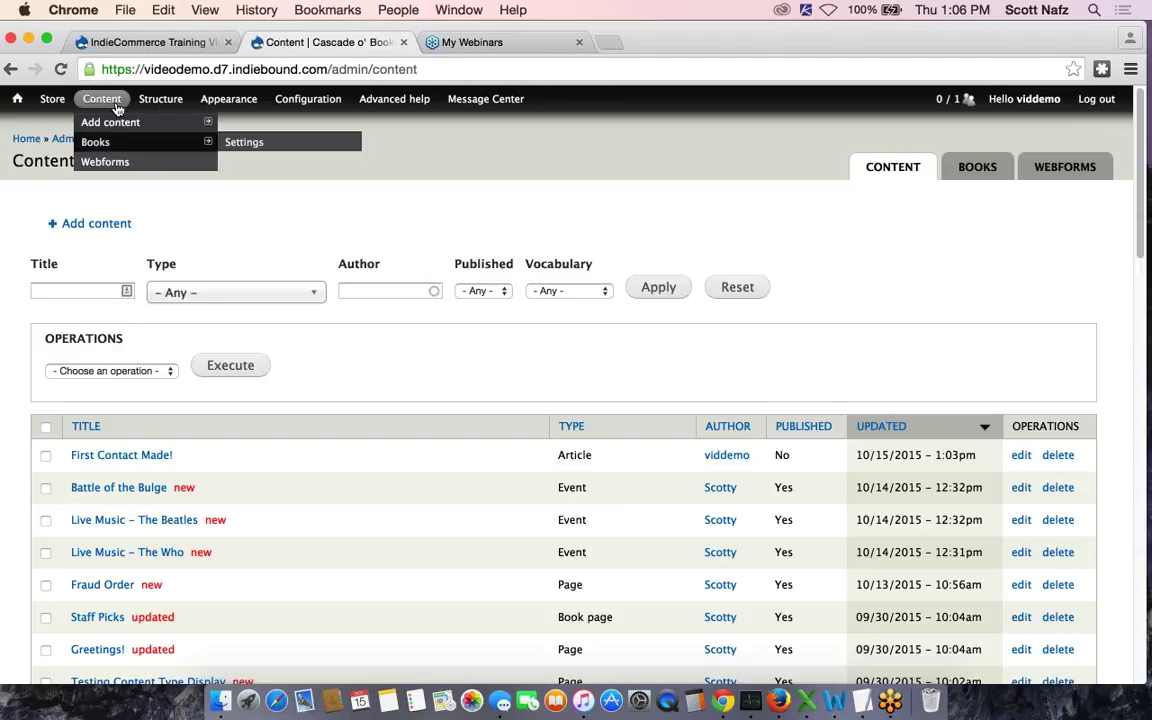
Open 'First Contact Made!' from the content list and review its inline By/Date labels and books
left_click(107, 459)
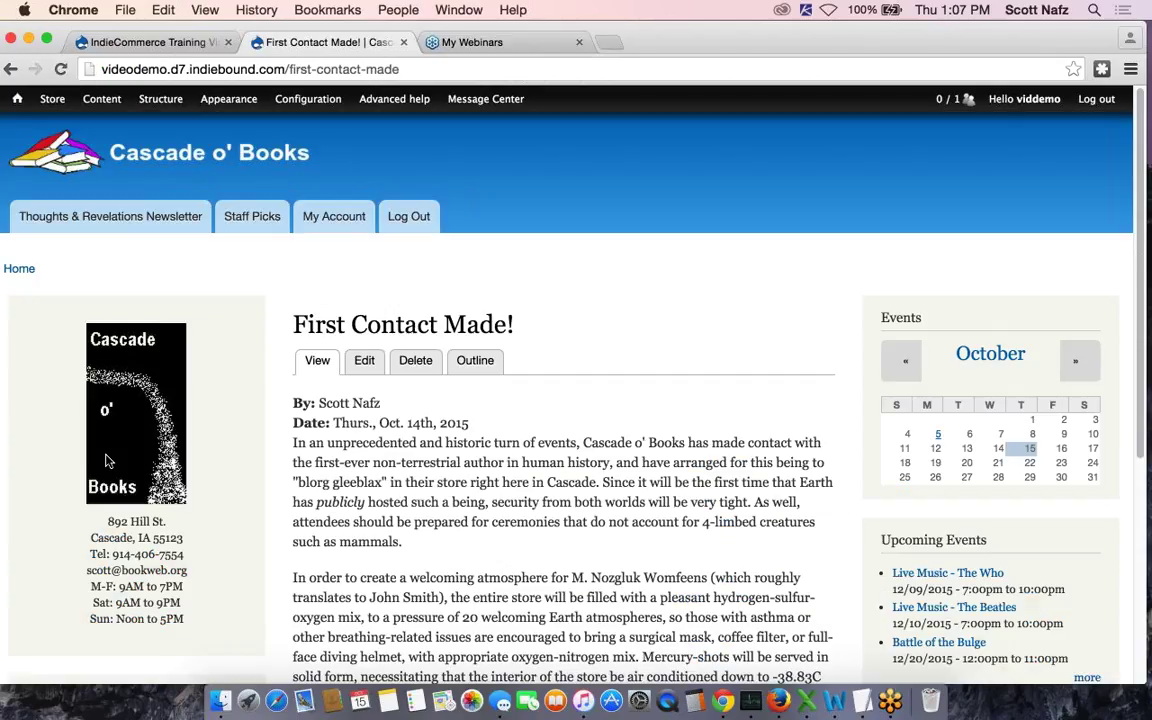
scroll(107, 459, "down", 2)
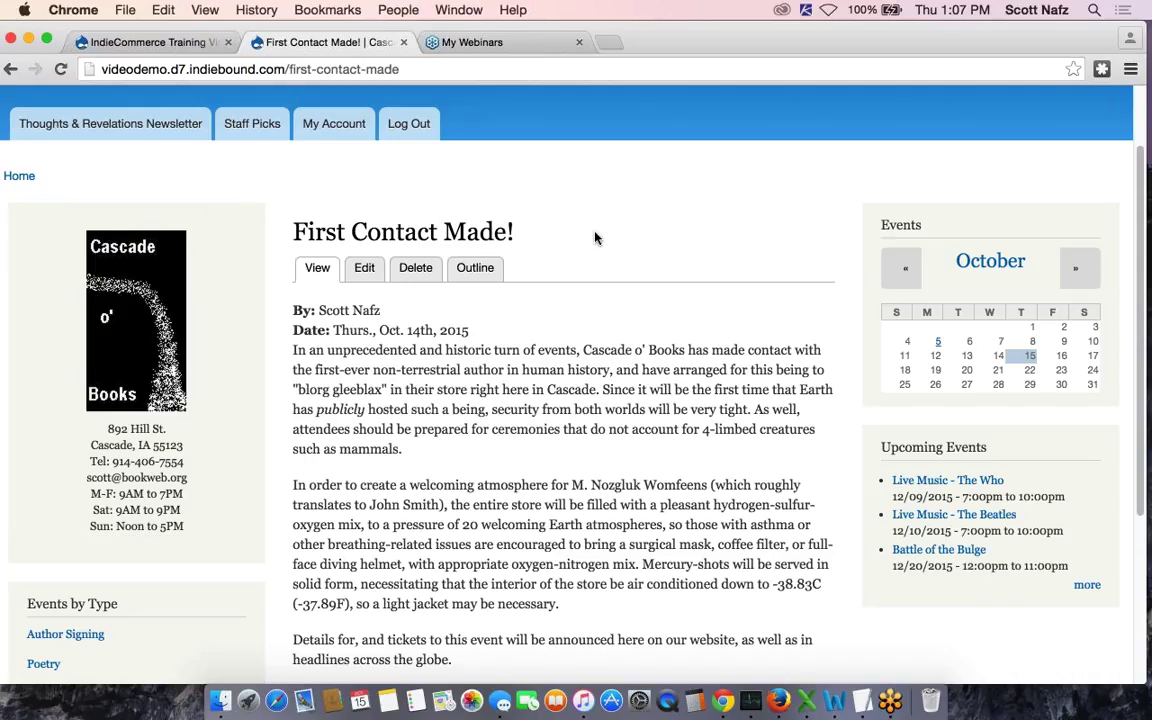
scroll(336, 257, "down", 1)
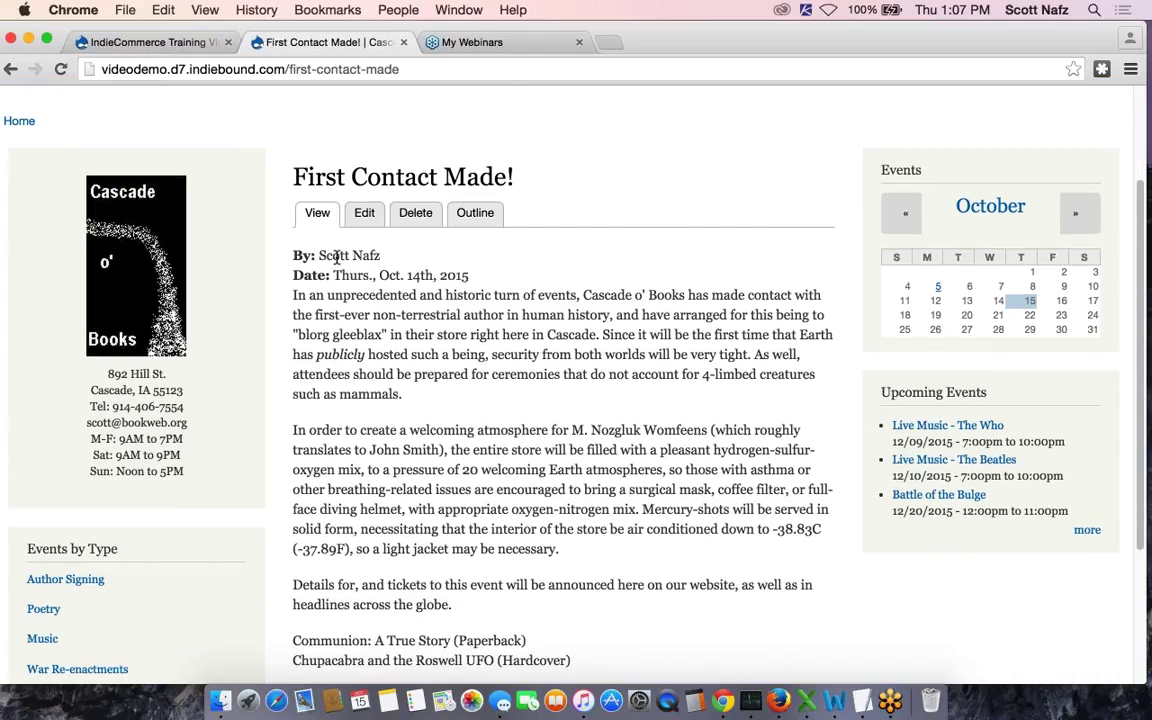
scroll(437, 278, "down", 1)
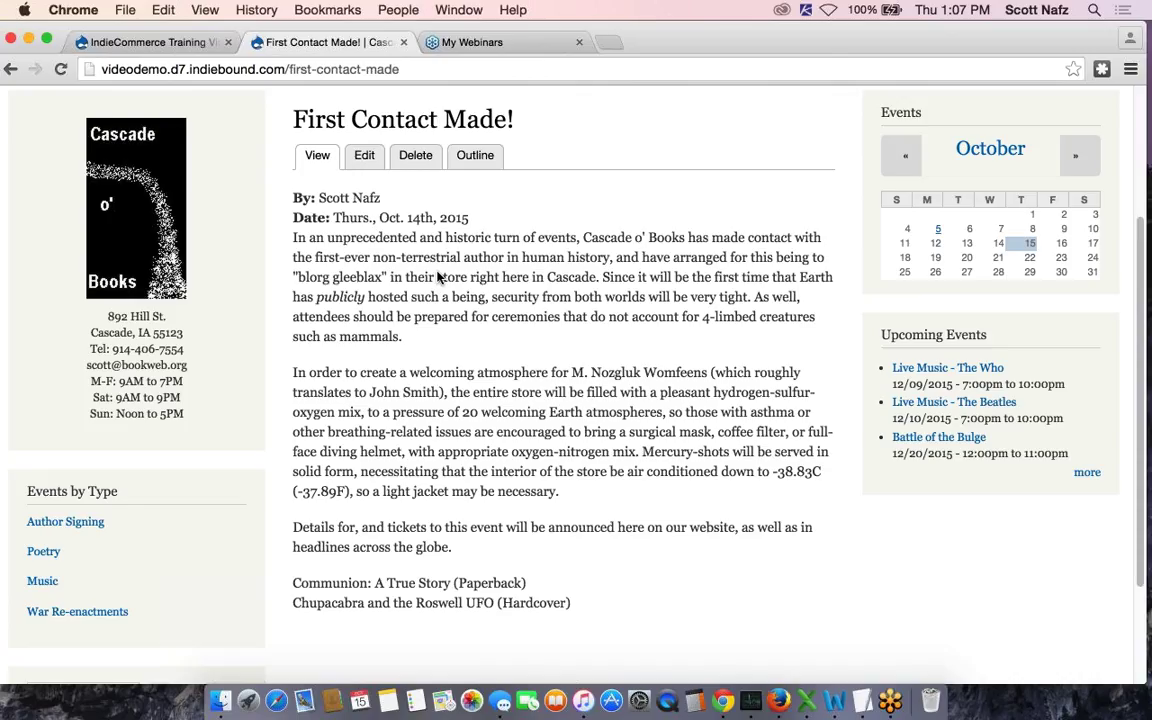
scroll(437, 278, "down", 3)
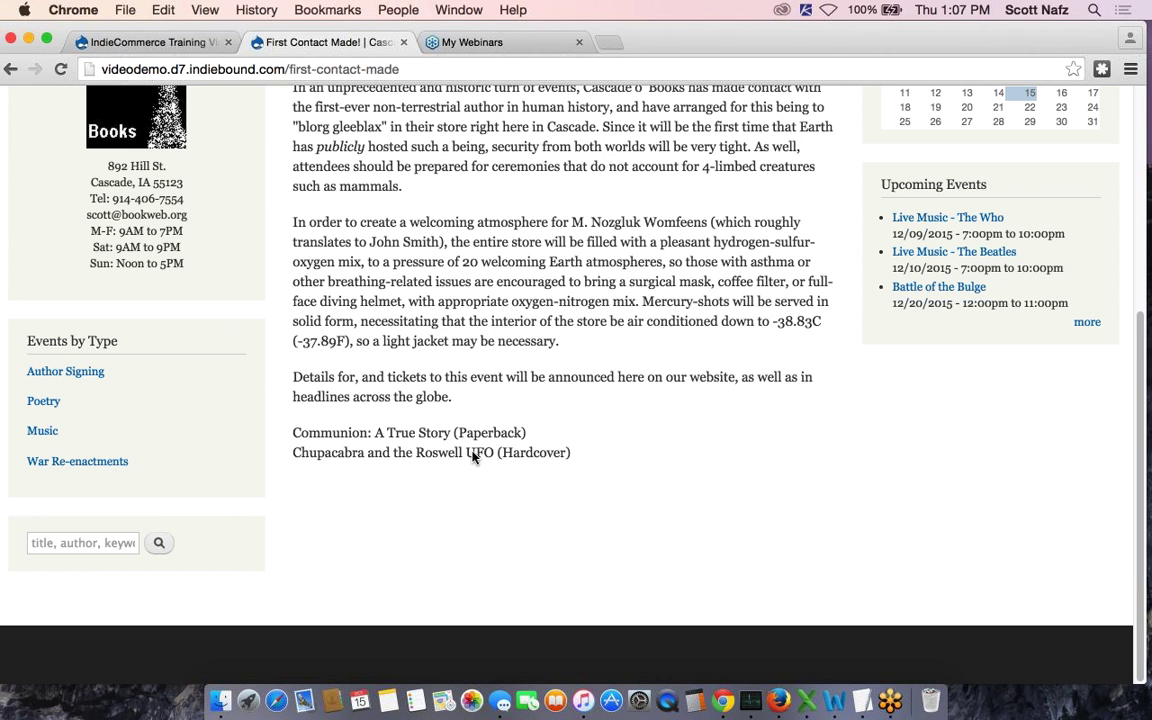
scroll(474, 457, "up", 5)
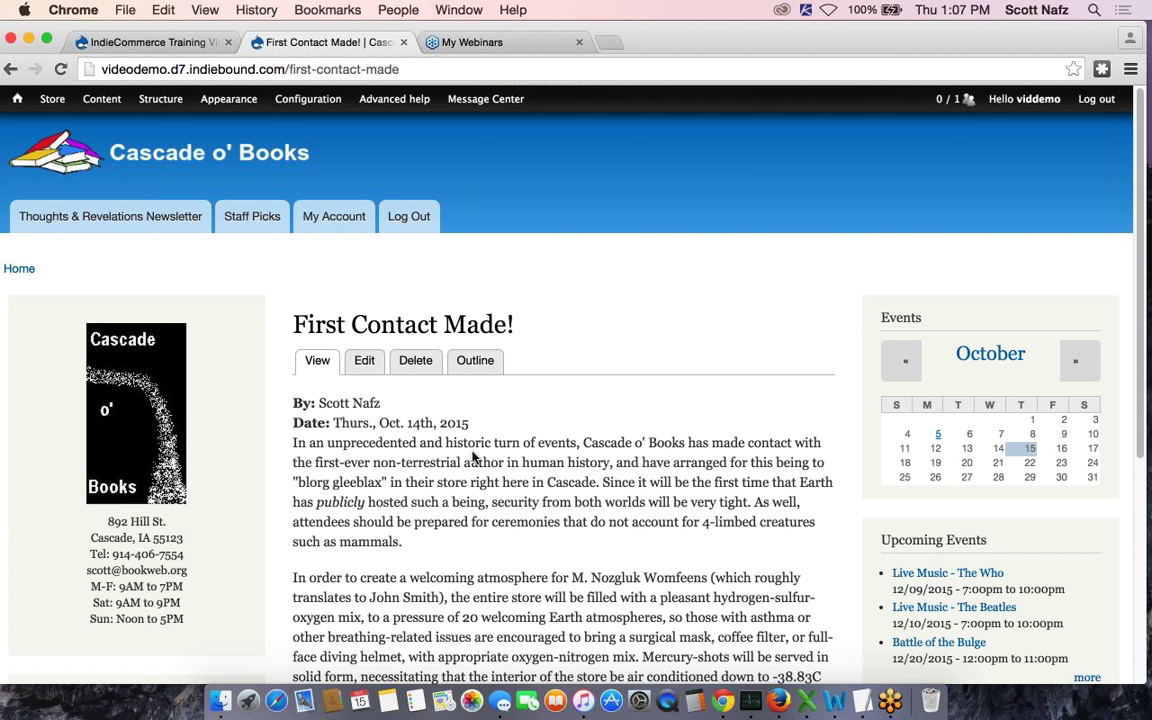
Open the Manage display settings for the Article content type
mouse_move(162, 108)
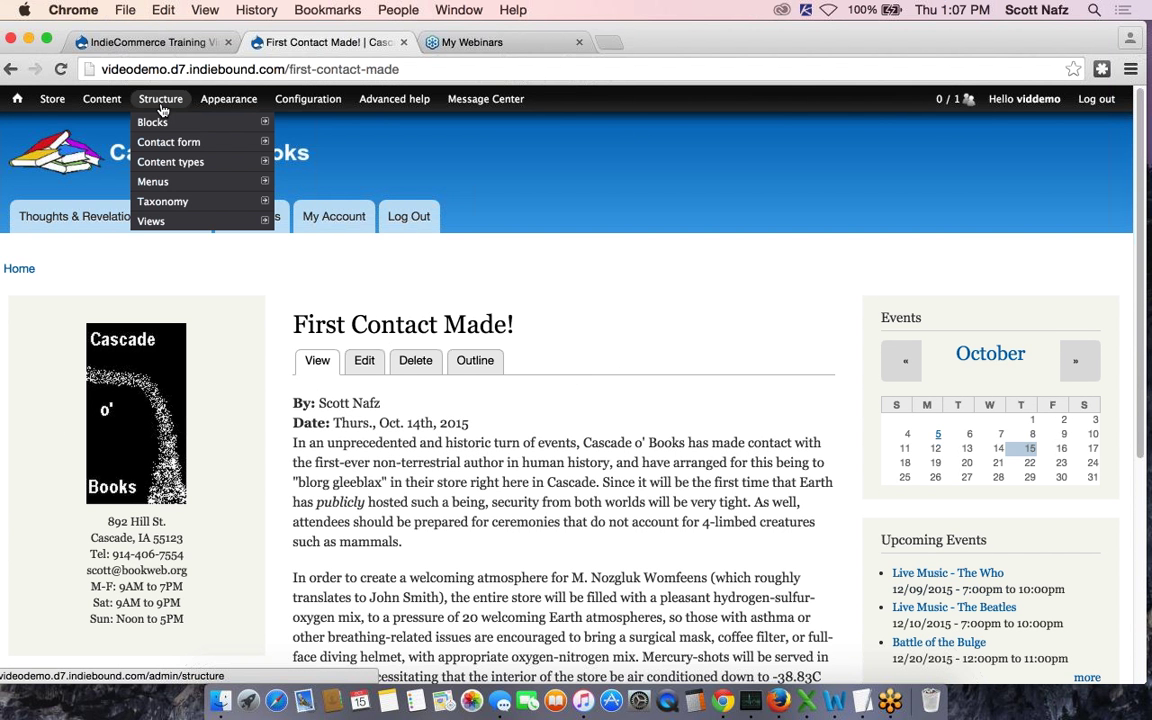
mouse_move(200, 161)
mouse_move(302, 196)
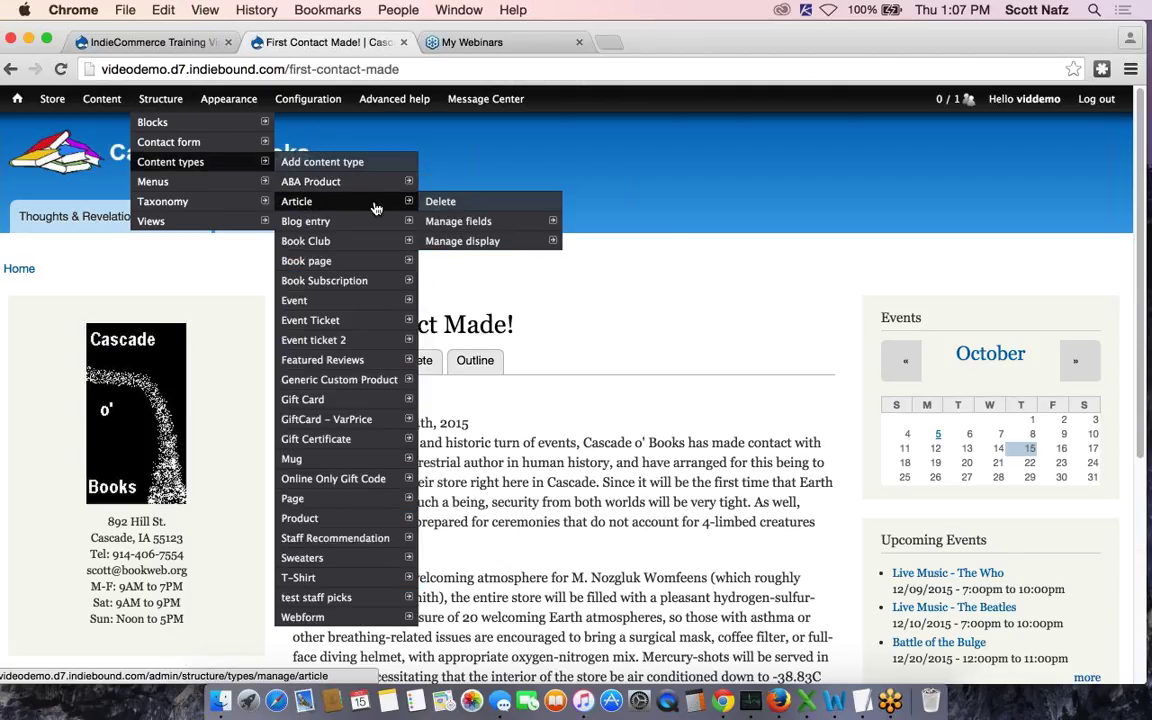
left_click(471, 243)
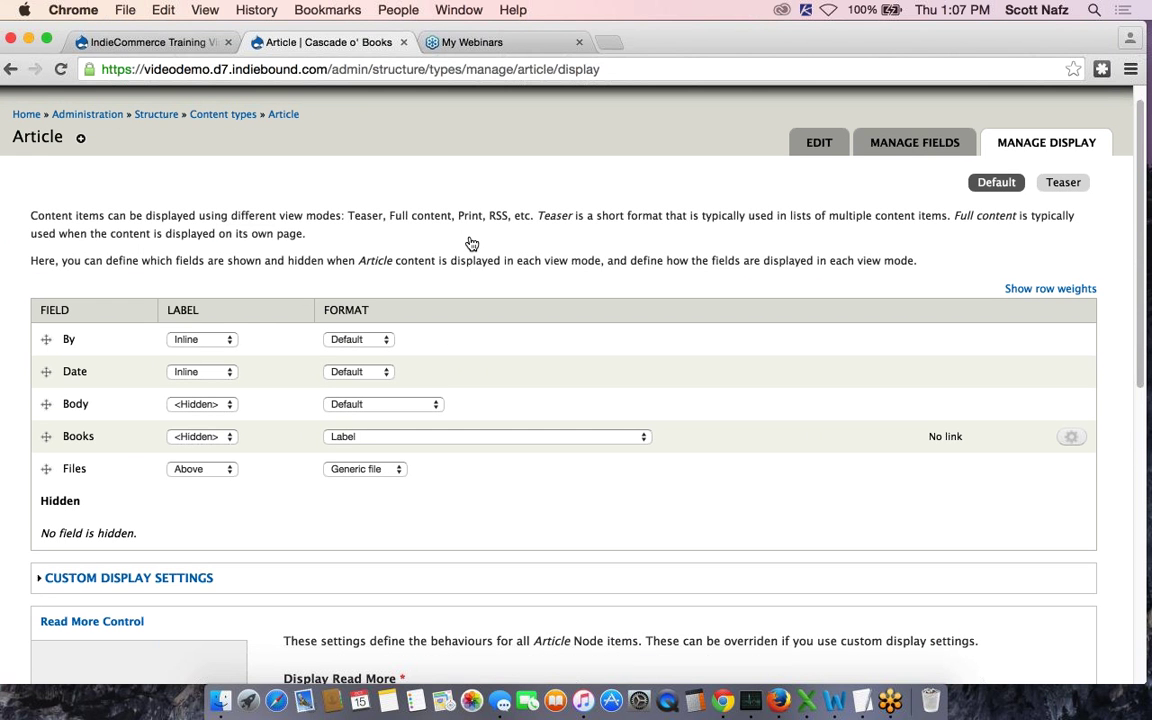
Set the Books format to 'Product reviews - Full, with all metadata & Buy Button', save, and return to Content
scroll(139, 399, "down", 1)
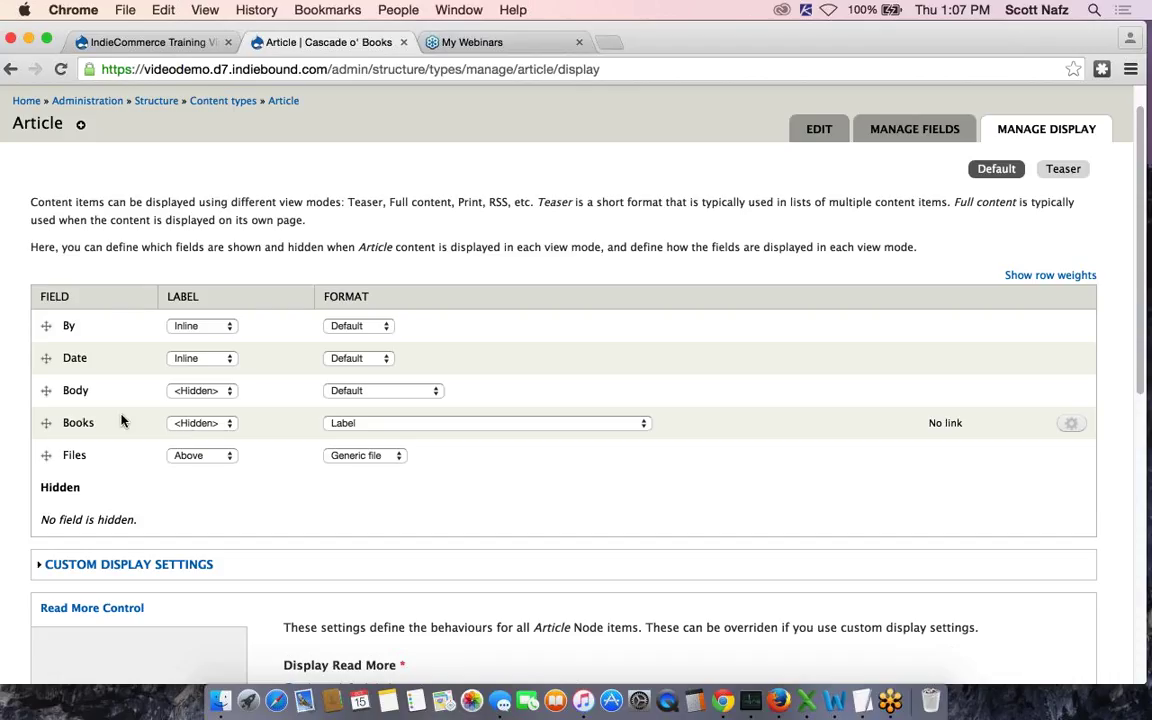
left_click(373, 426)
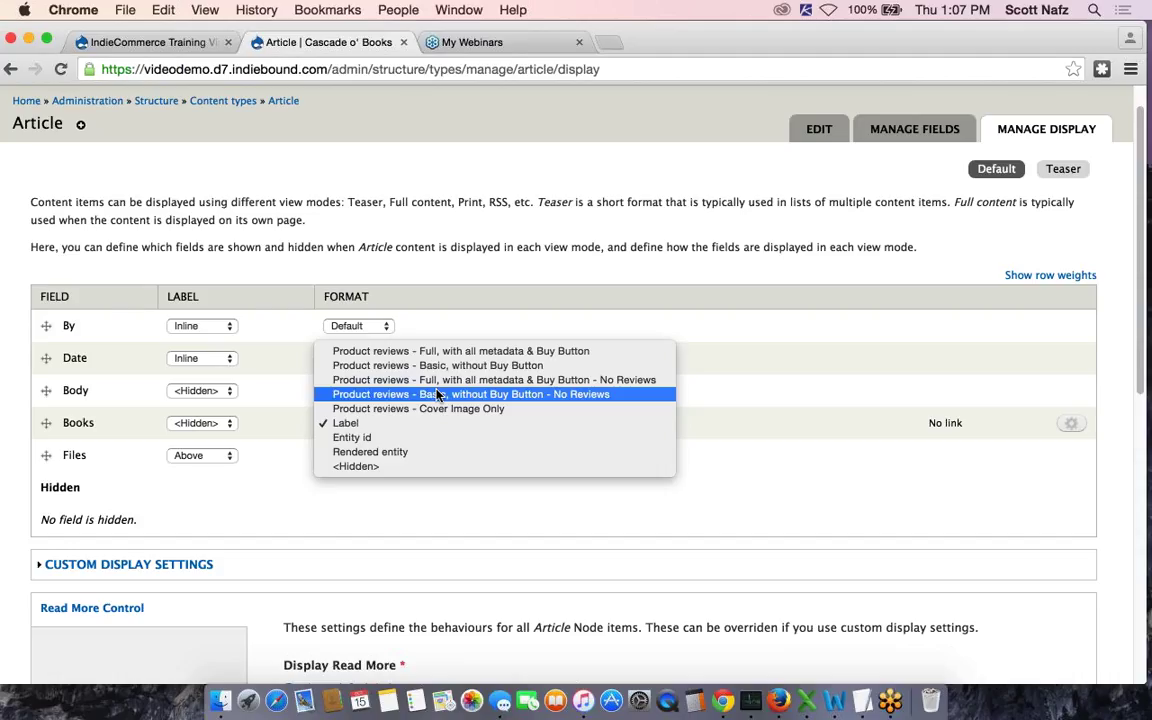
left_click(497, 352)
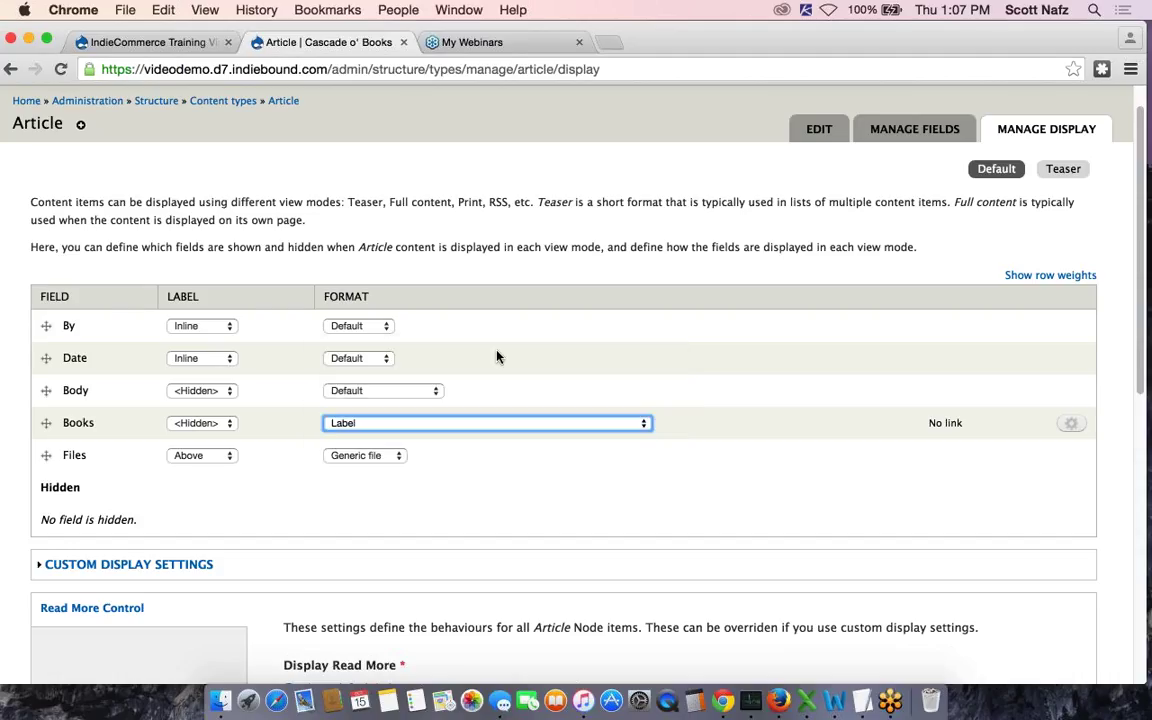
scroll(733, 333, "down", 5)
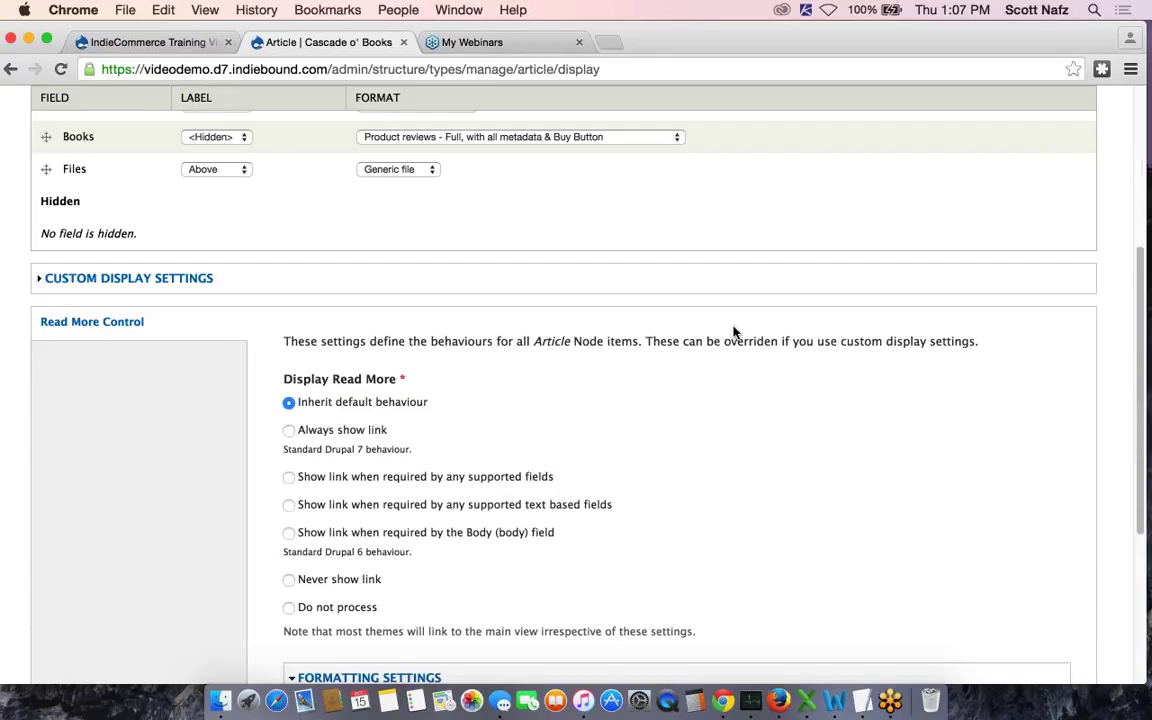
scroll(733, 333, "down", 5)
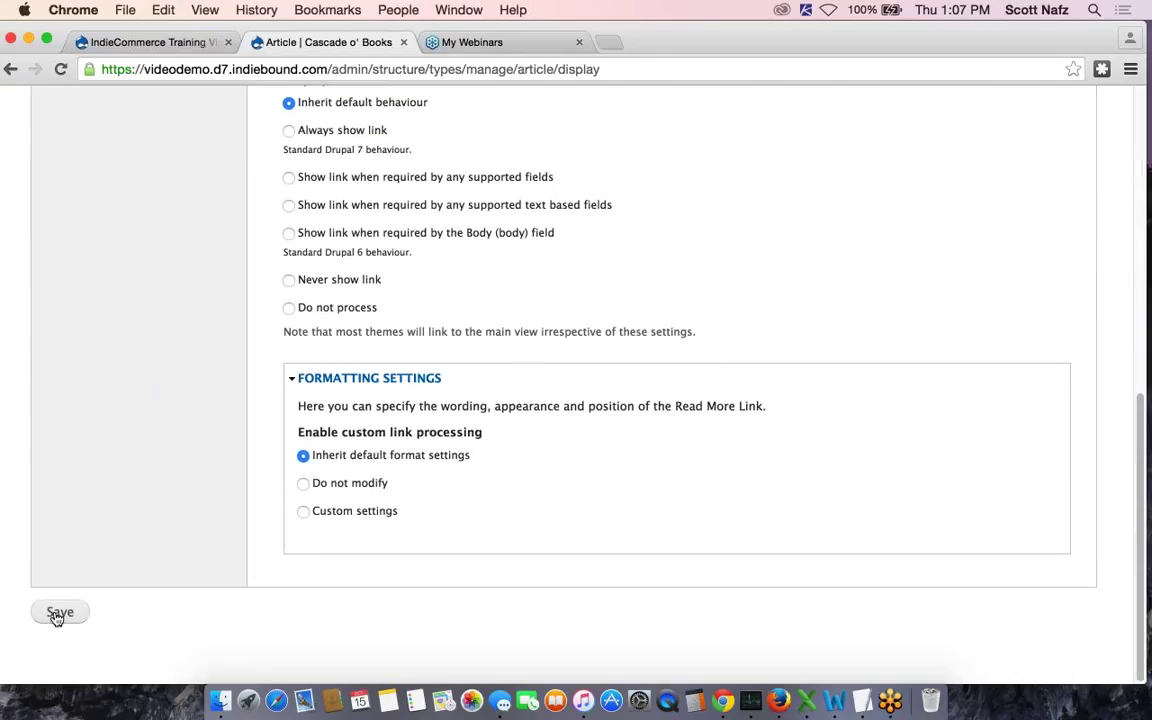
left_click(58, 614)
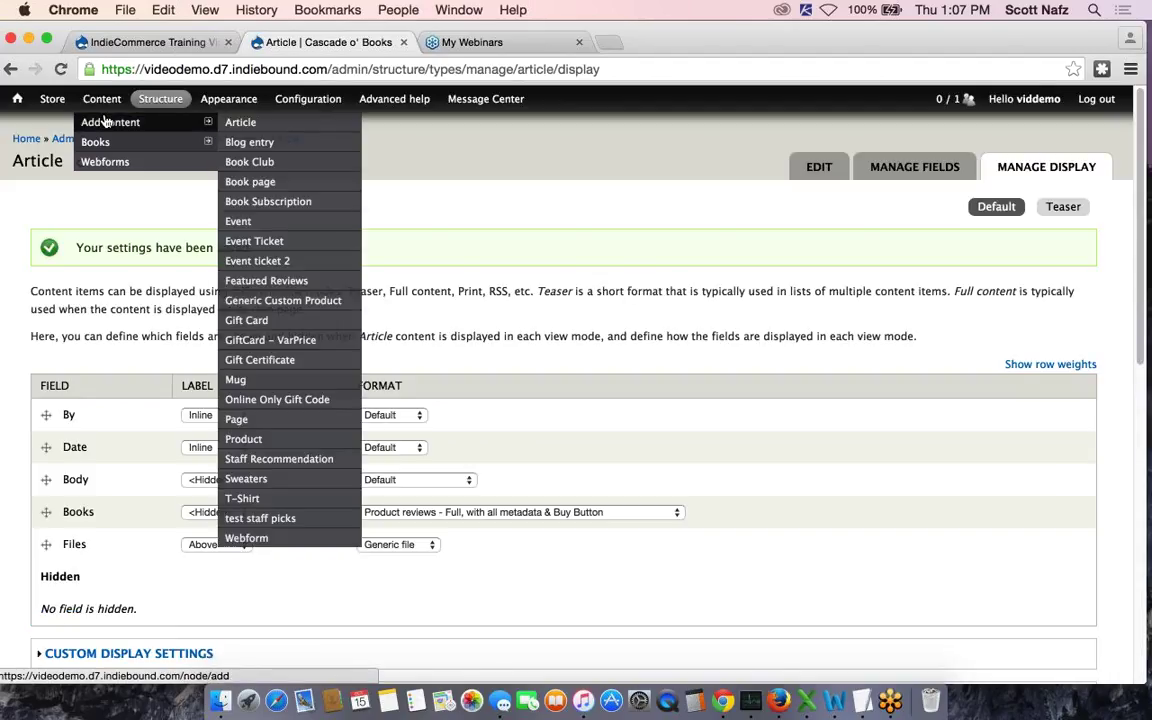
left_click(103, 101)
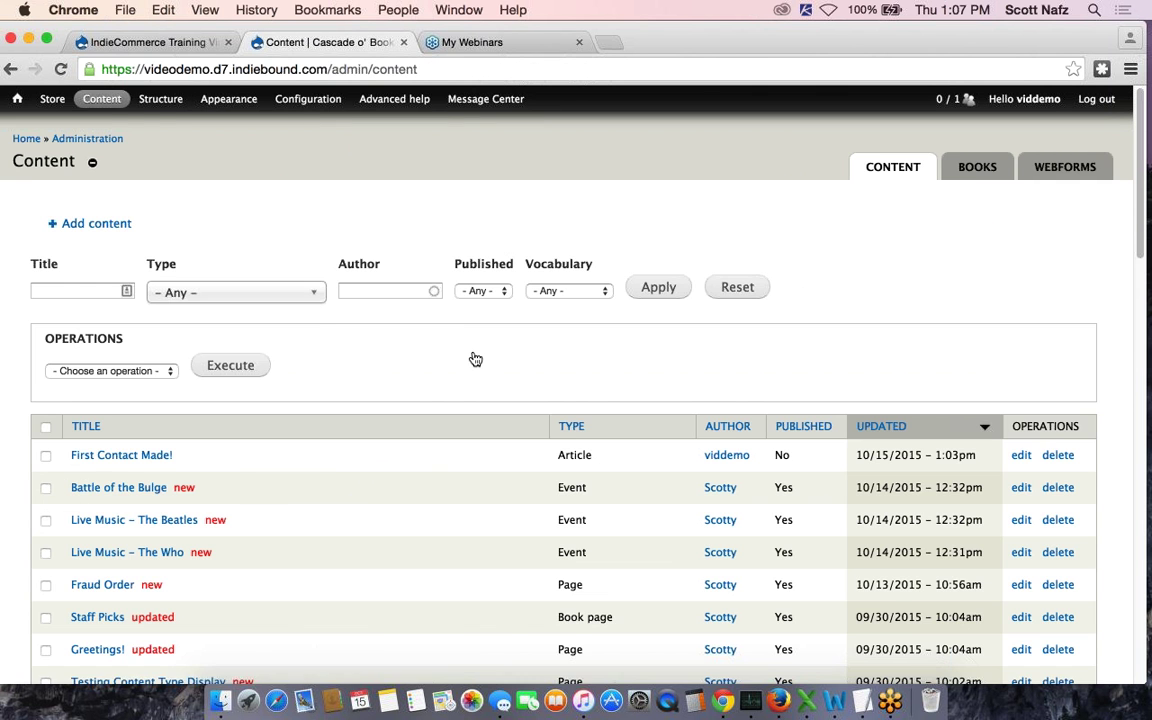
Open 'First Contact Made!' and review both book cards with cover, price, ISBN and Add to Cart
left_click(130, 456)
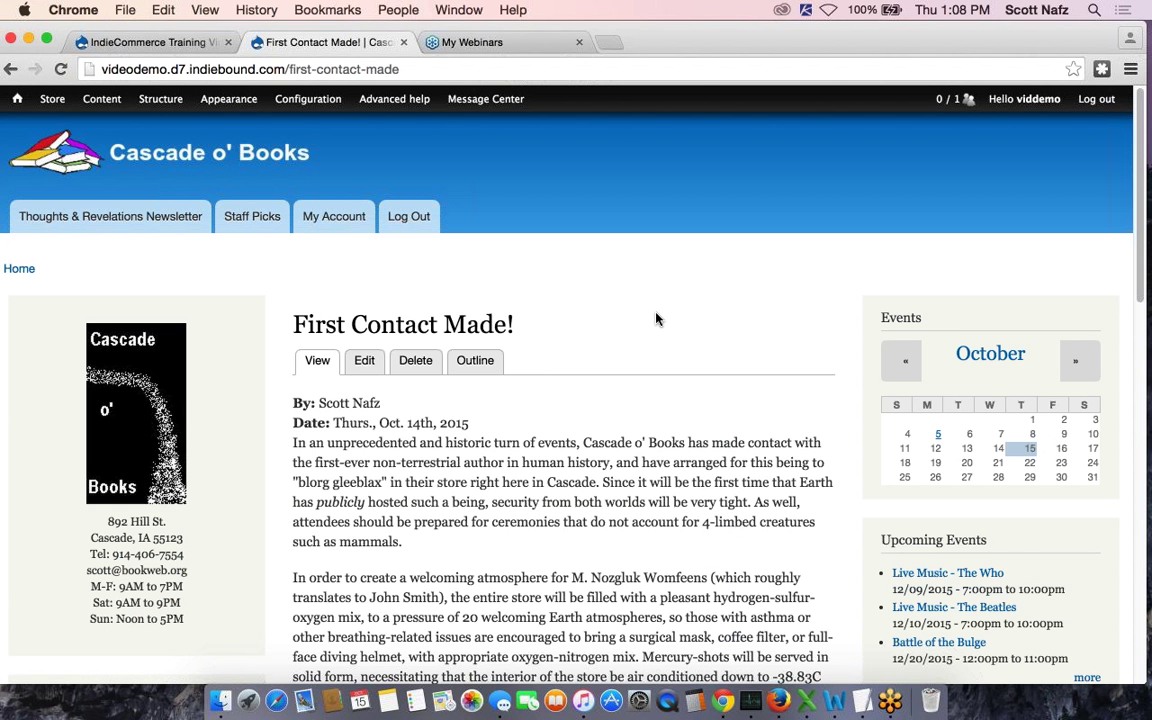
scroll(656, 319, "down", 2)
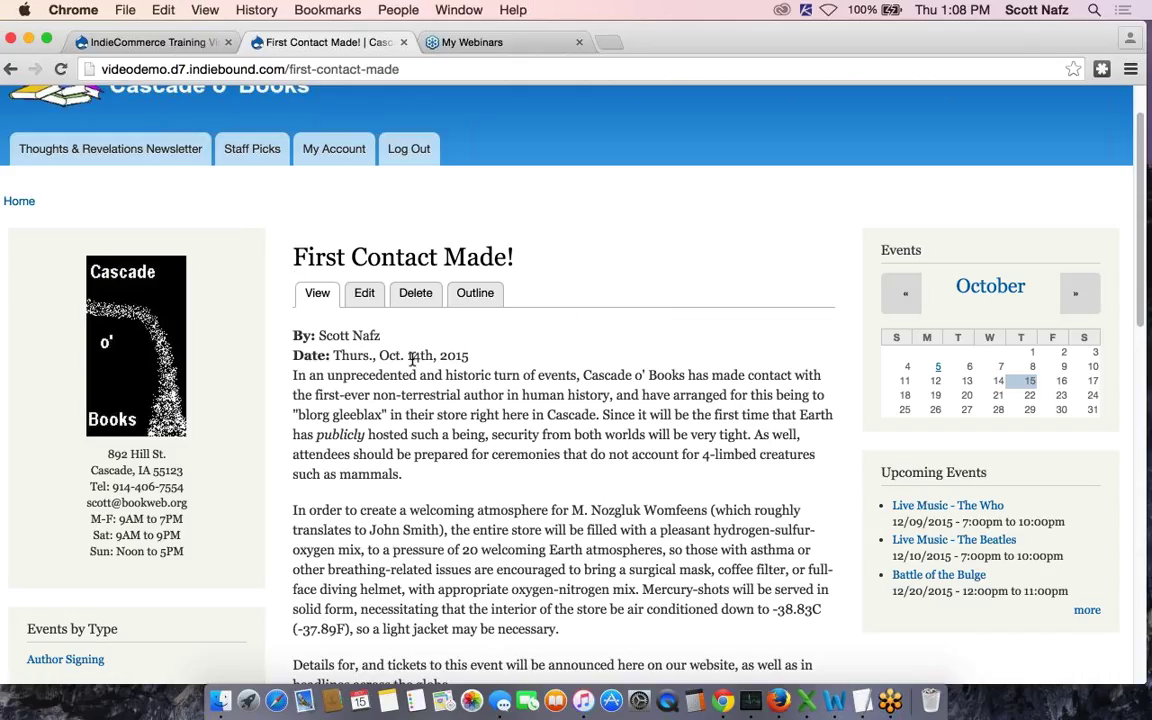
scroll(412, 360, "down", 5)
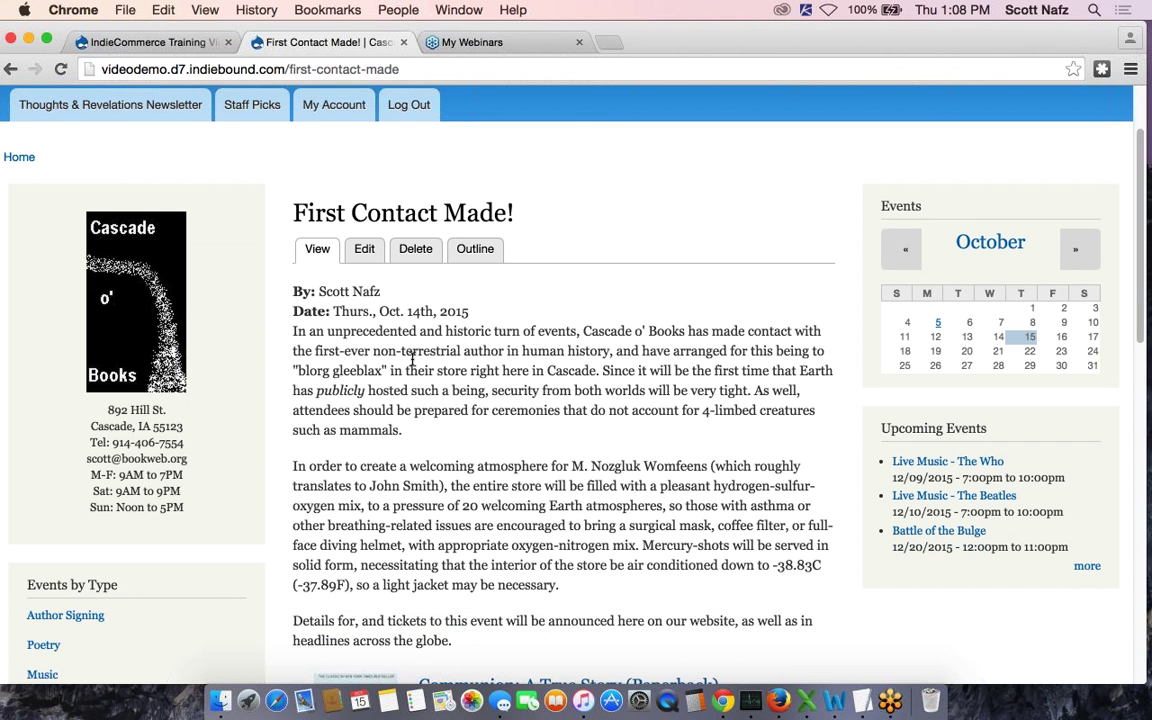
scroll(398, 412, "down", 5)
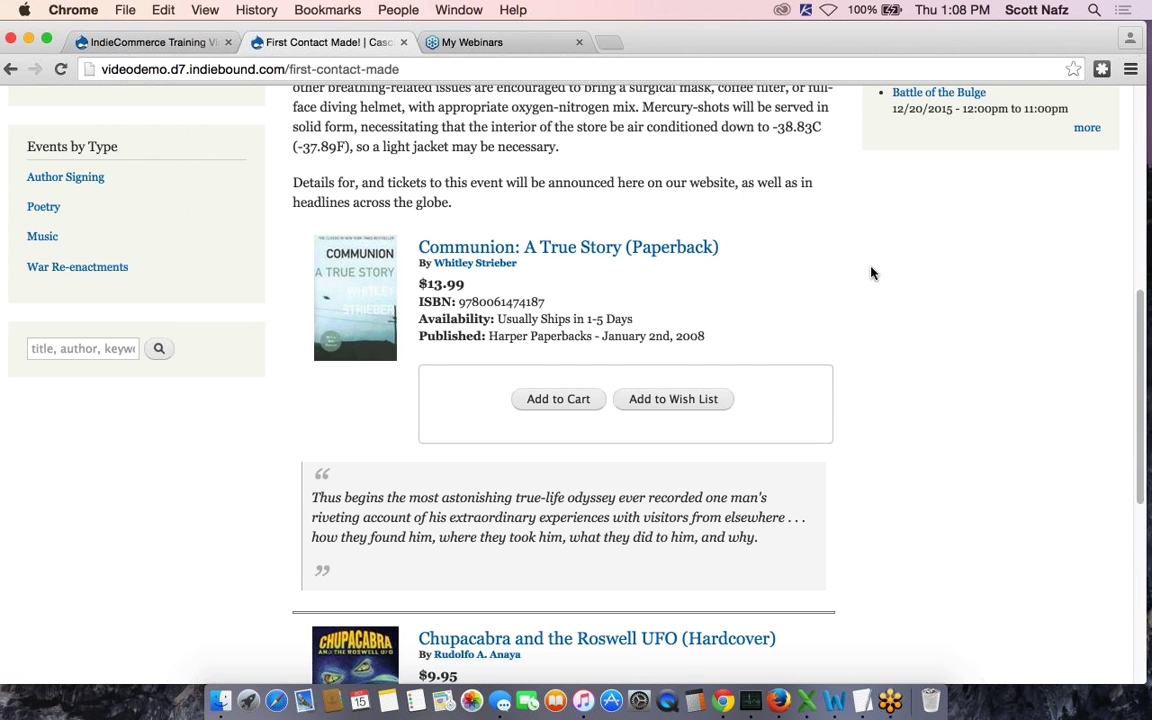
scroll(871, 272, "down", 5)
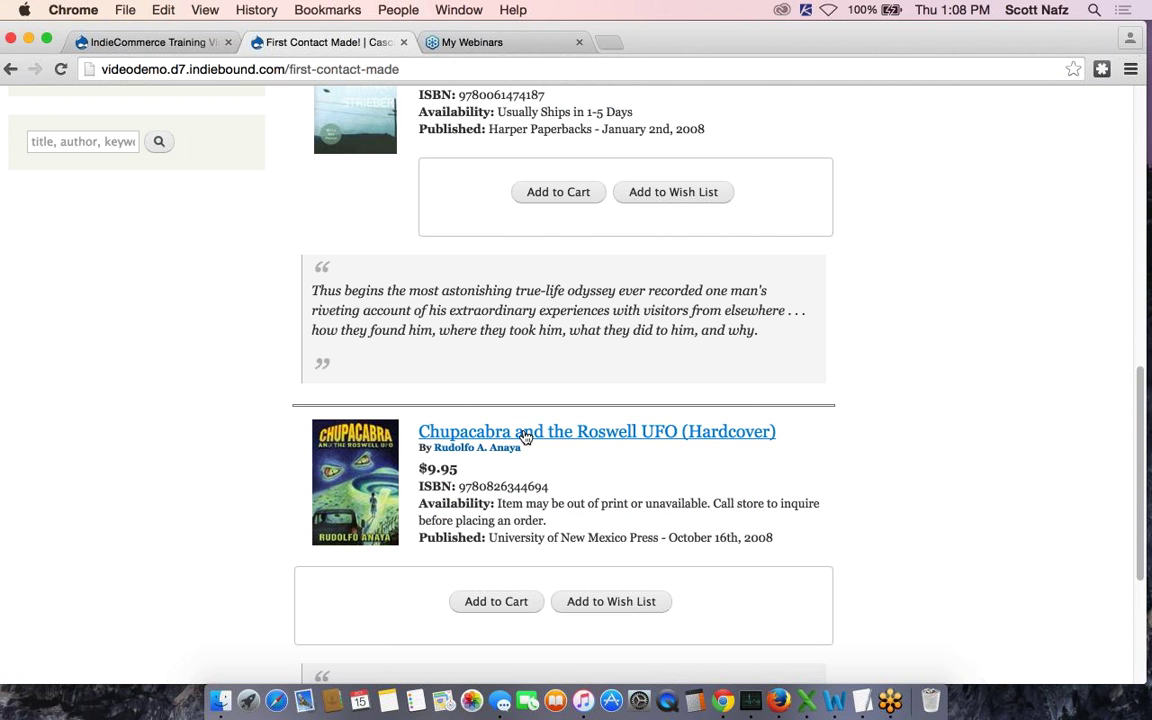
scroll(737, 413, "down", 5)
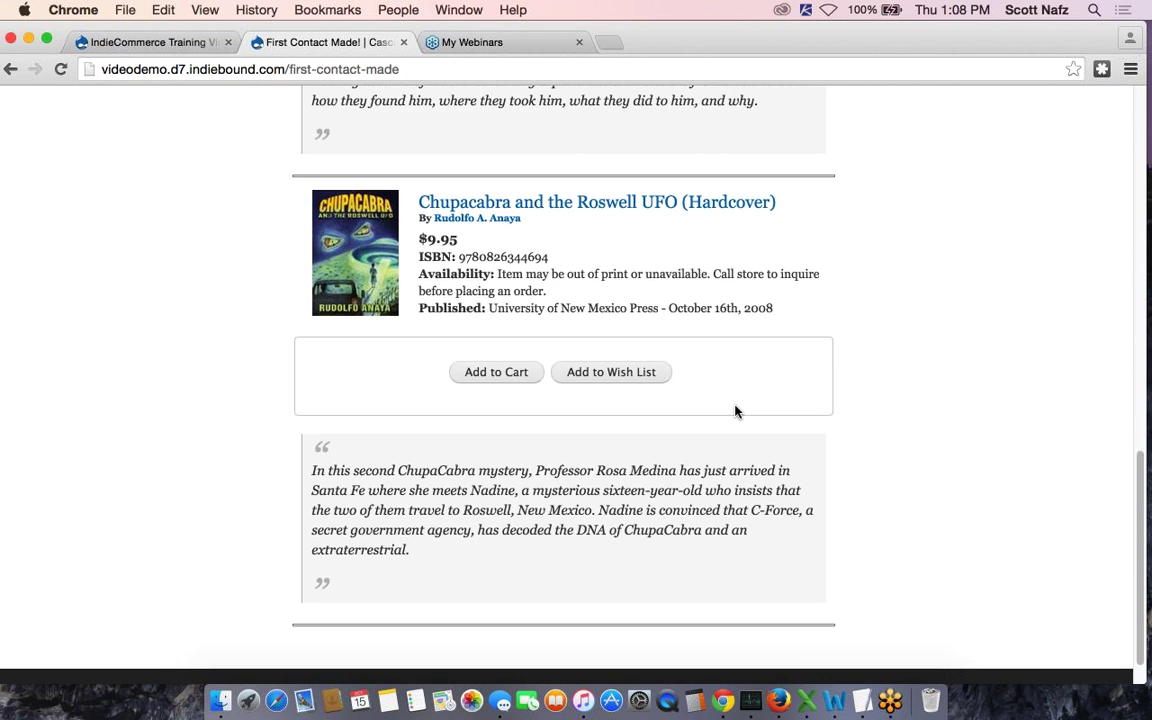
scroll(737, 411, "up", 7)
scroll(737, 411, "up", 15)
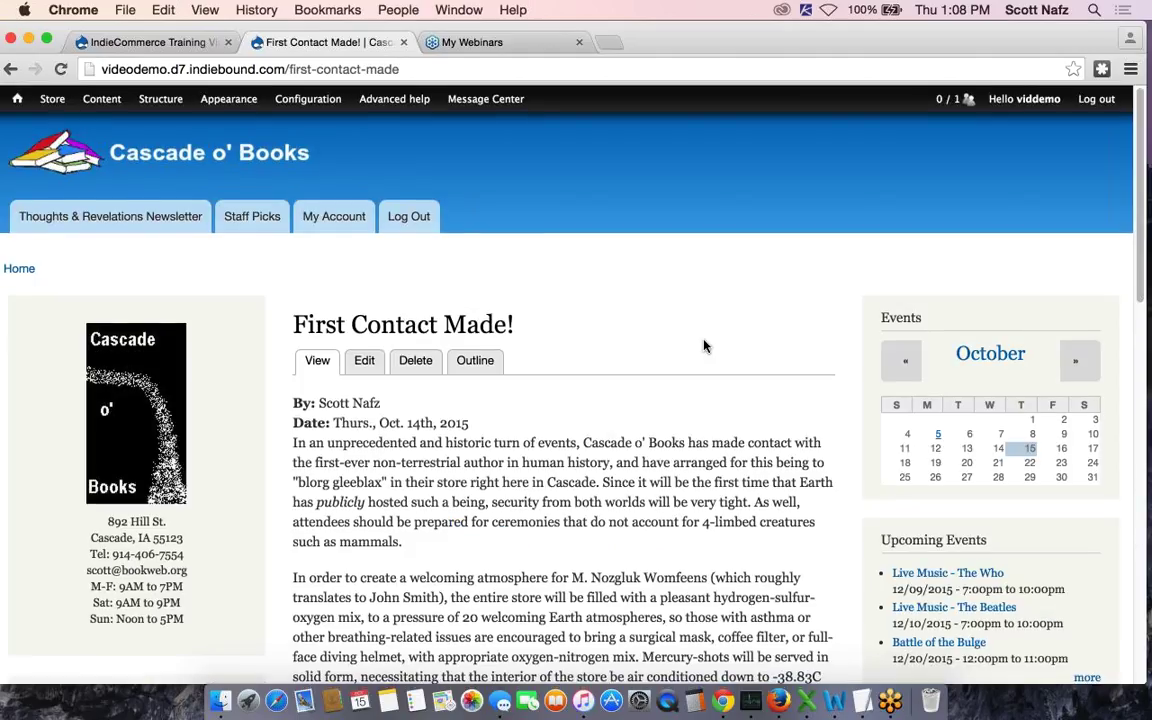